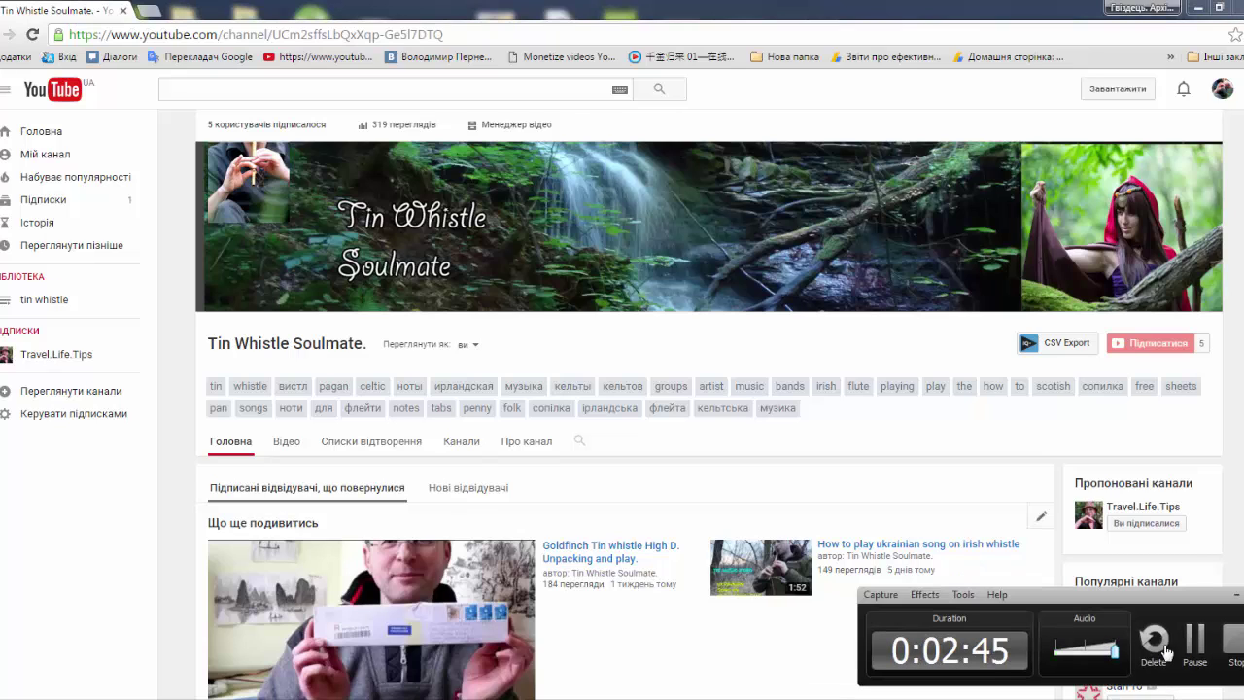
# Switch to the Camtasia Studio window showing an empty untitled project.
pyautogui.hotkey('alt', 'Tab')
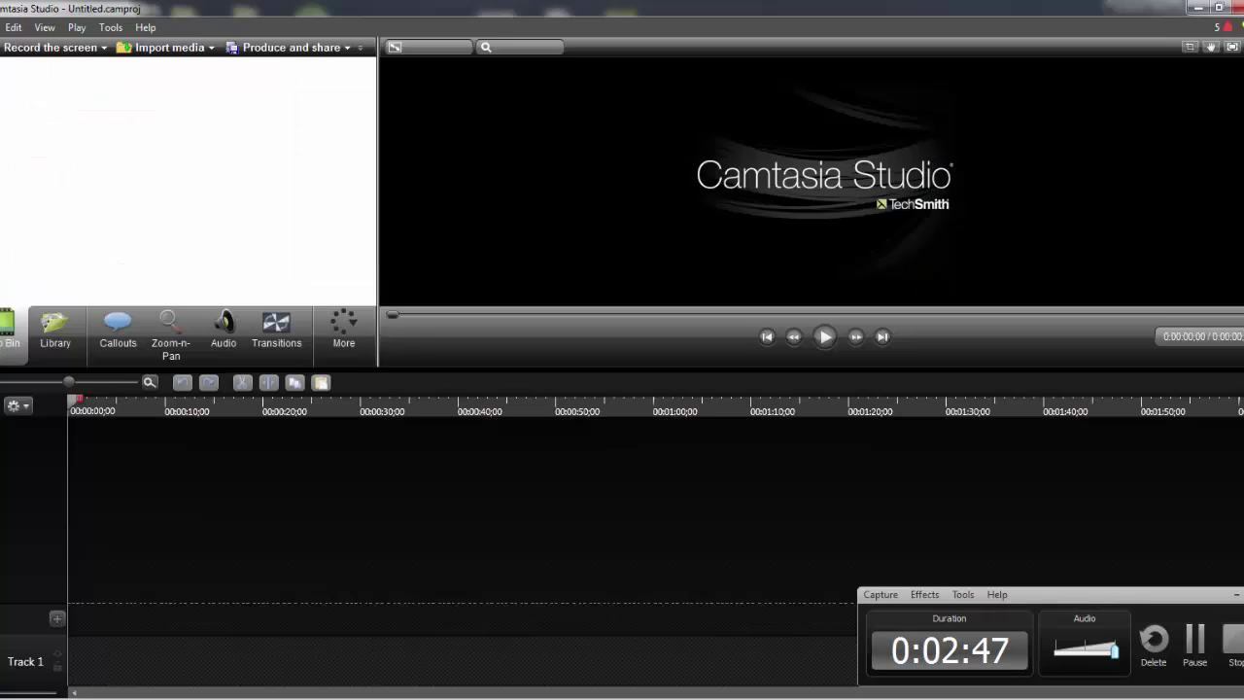
# Import hvizdets october 2015 from D:\1 Video\Гвіздець into the clip bin.
pyautogui.click(1237, 594)
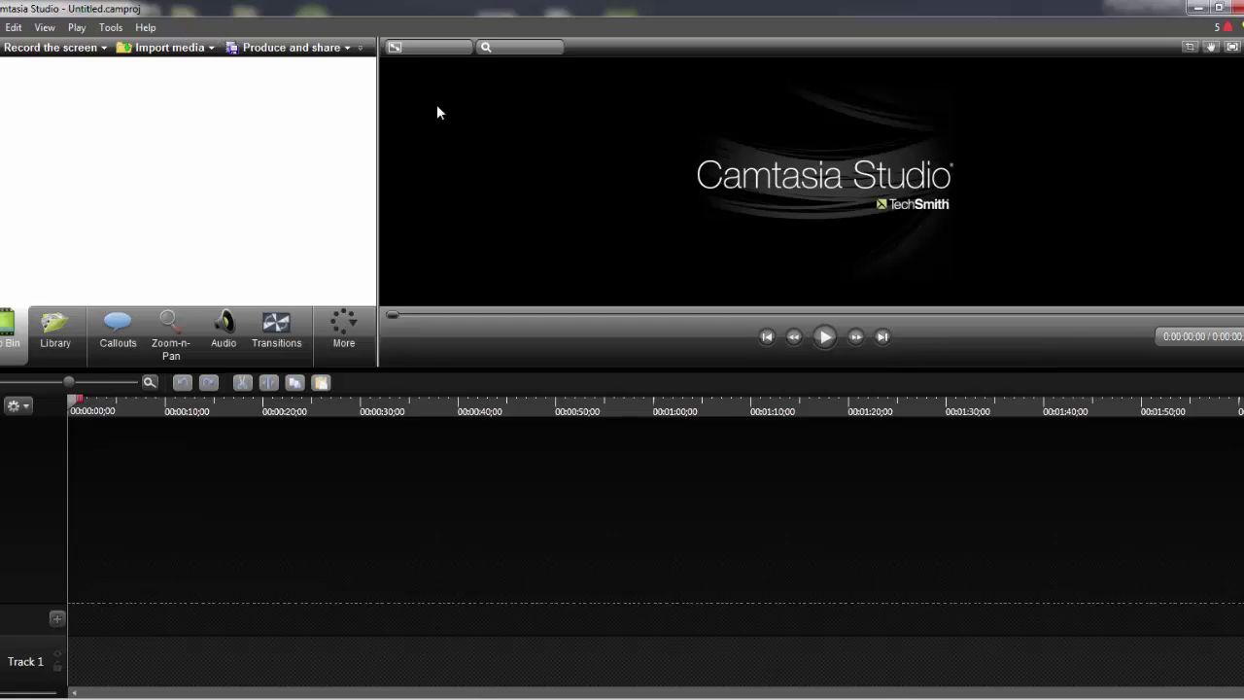
pyautogui.click(180, 54)
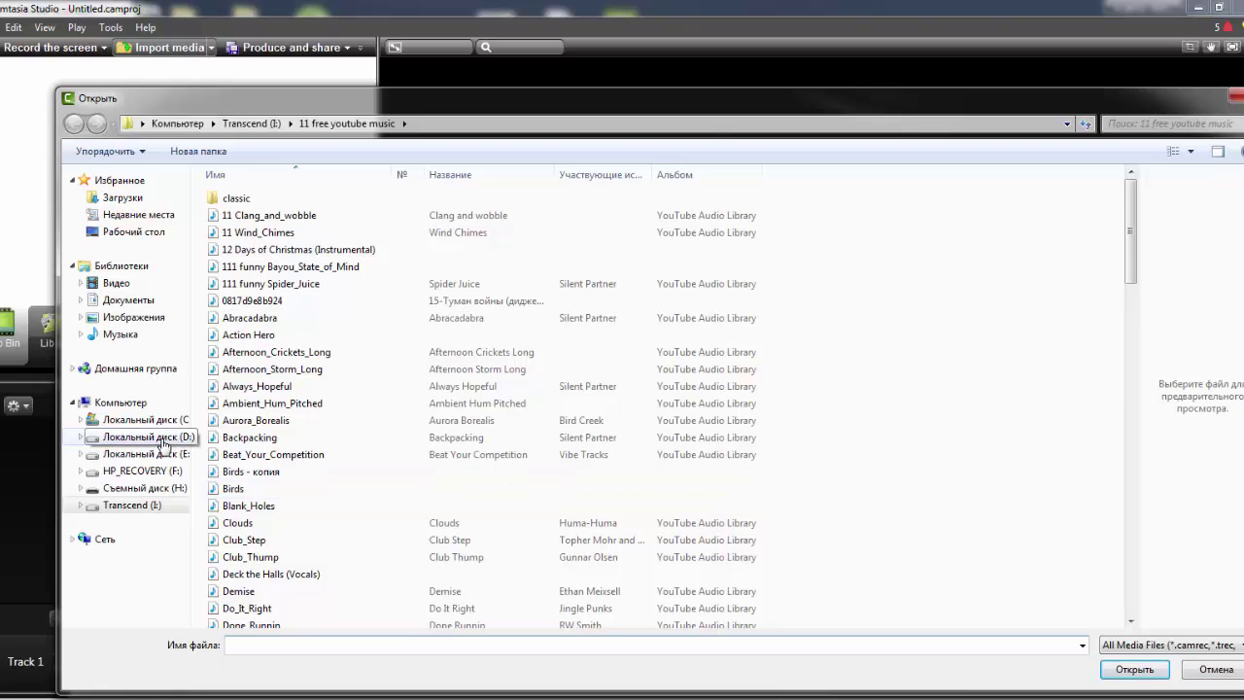
pyautogui.click(146, 438)
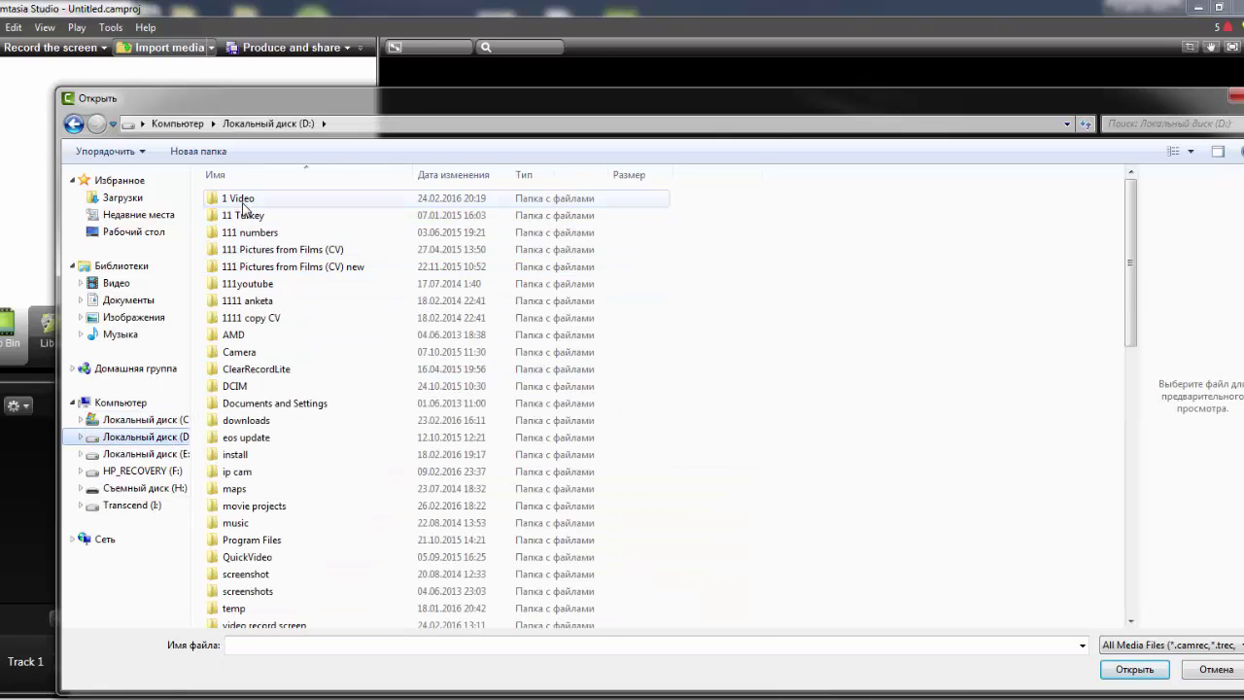
pyautogui.doubleClick(241, 200)
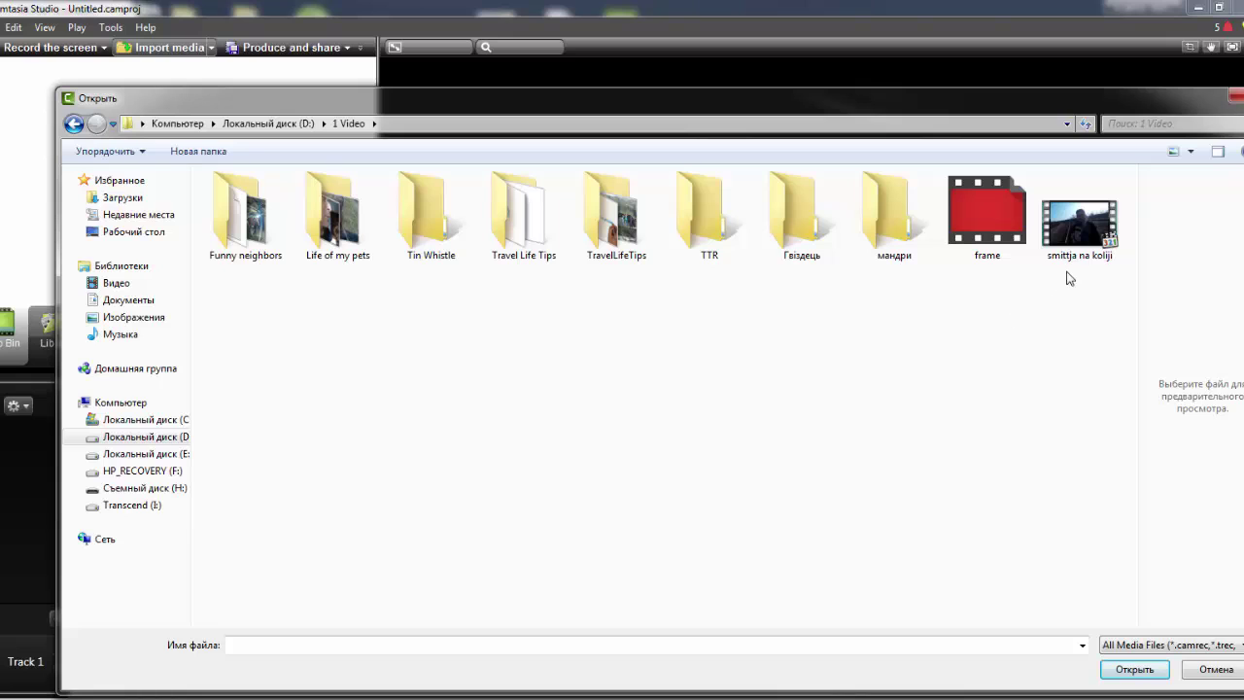
pyautogui.doubleClick(794, 231)
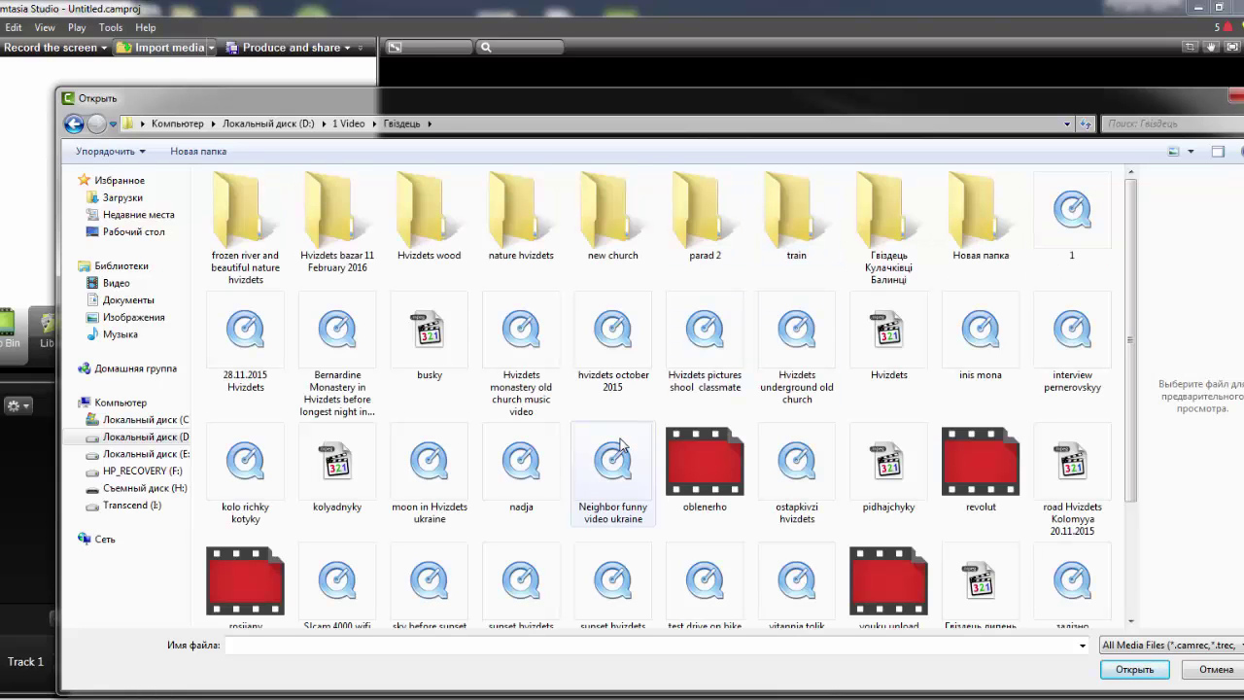
pyautogui.doubleClick(603, 342)
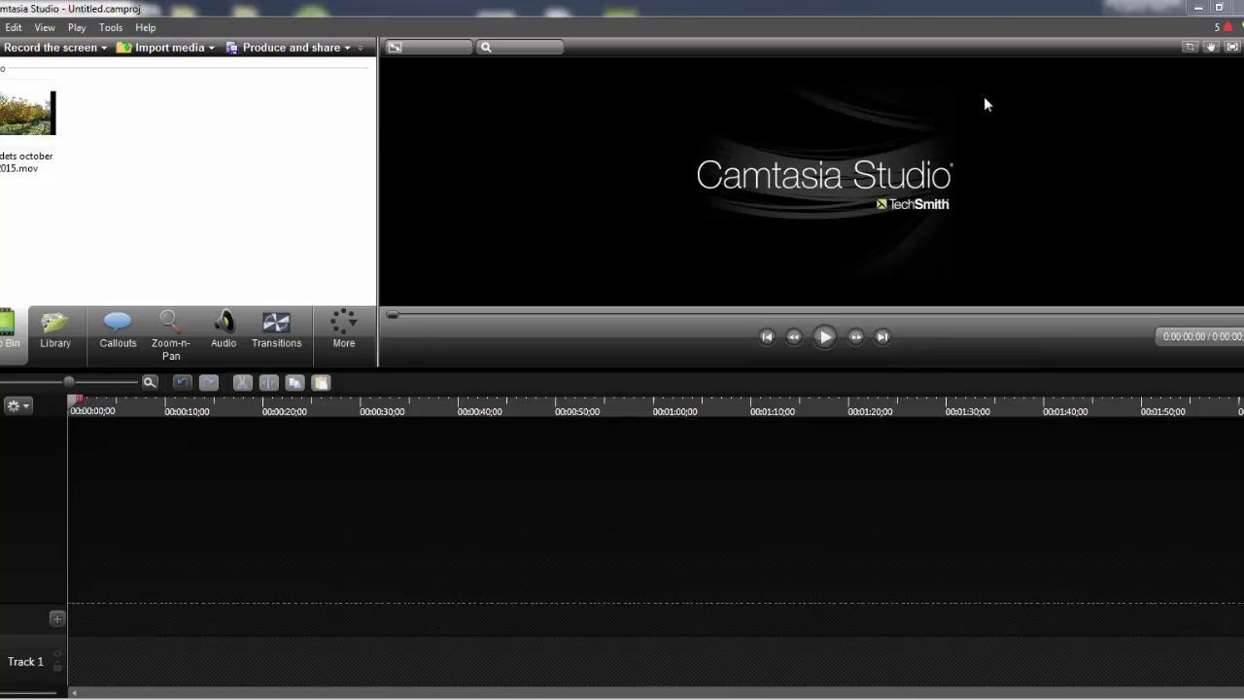
# Place hvizdets october 2015 on Track 1 and trim its start and end to about 24 seconds.
pyautogui.moveTo(25, 123); pyautogui.dragTo(118, 672)
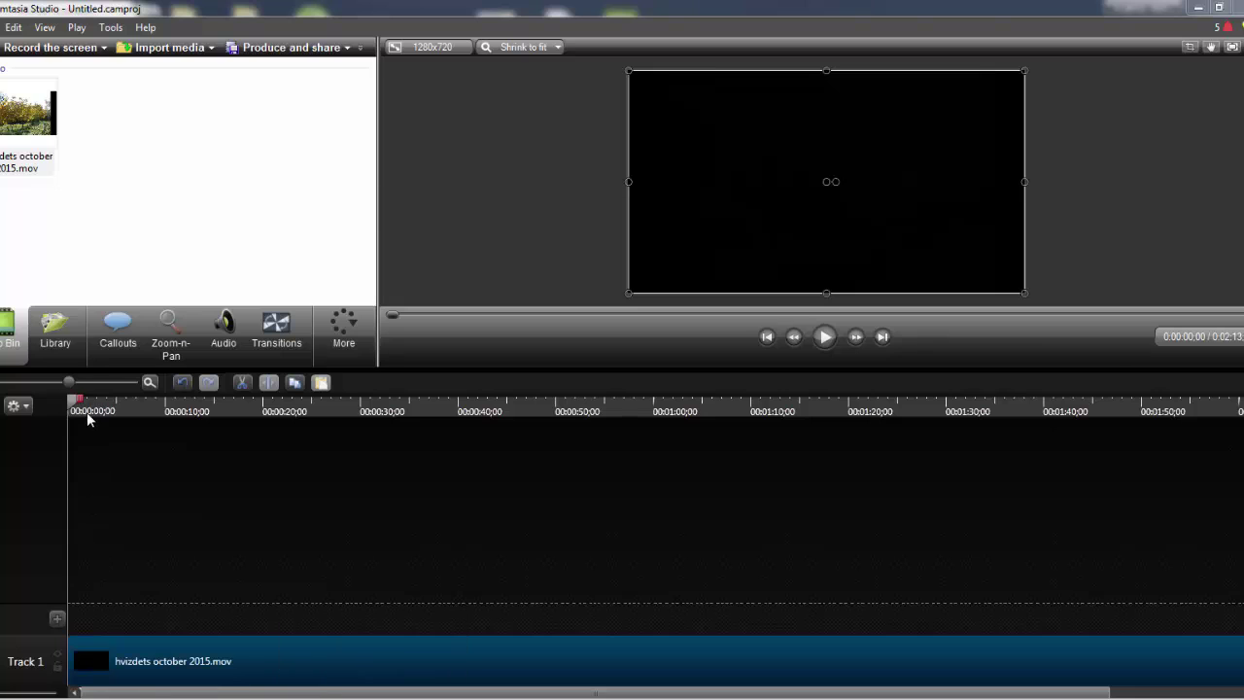
pyautogui.moveTo(78, 402); pyautogui.dragTo(609, 423)
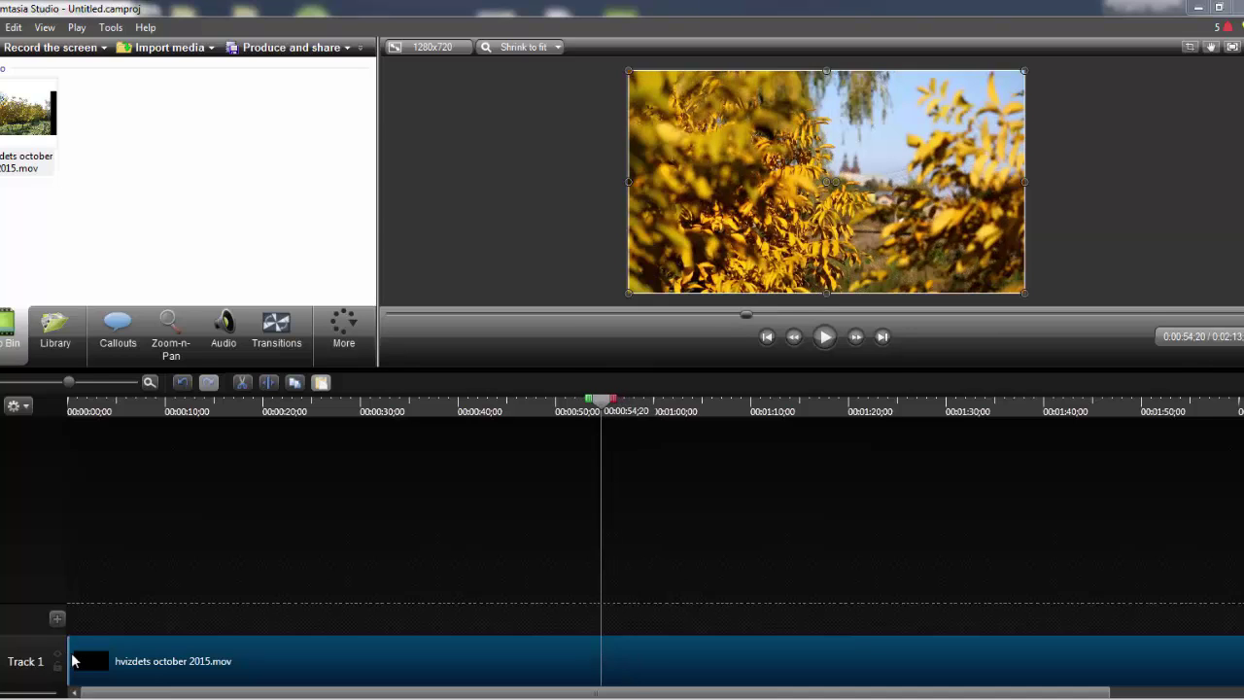
pyautogui.moveTo(70, 653); pyautogui.dragTo(603, 645)
pyautogui.moveTo(719, 660); pyautogui.dragTo(160, 678)
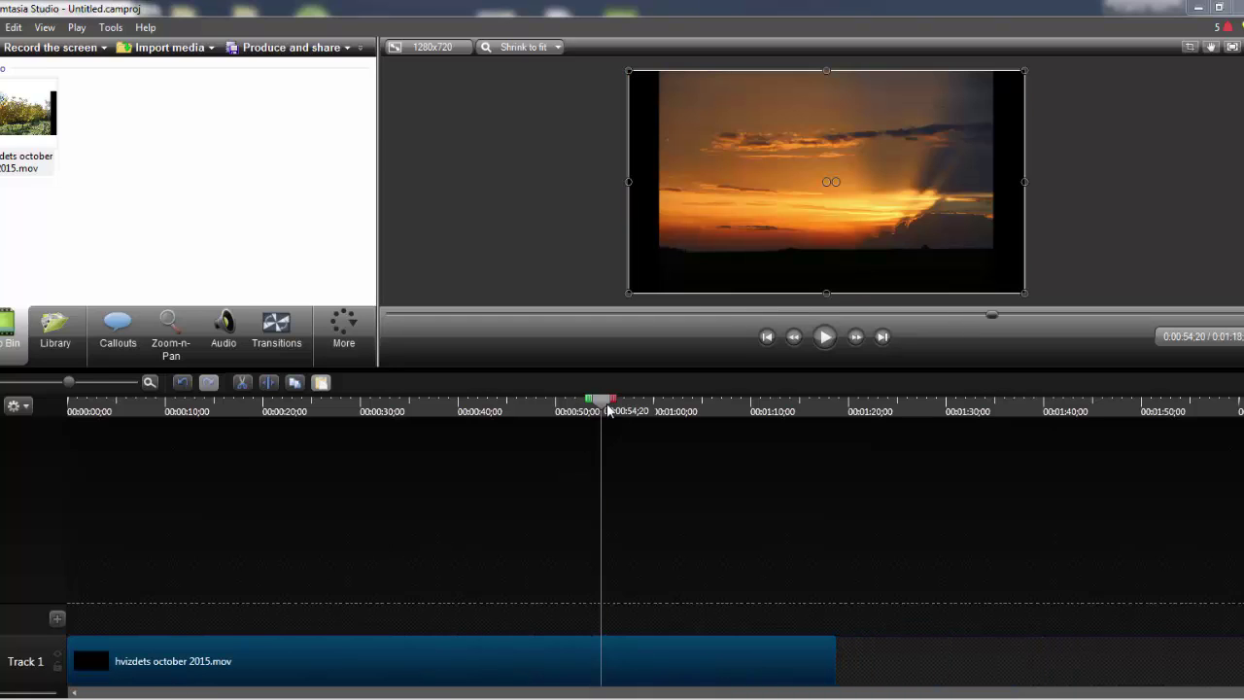
pyautogui.moveTo(608, 410); pyautogui.dragTo(724, 418)
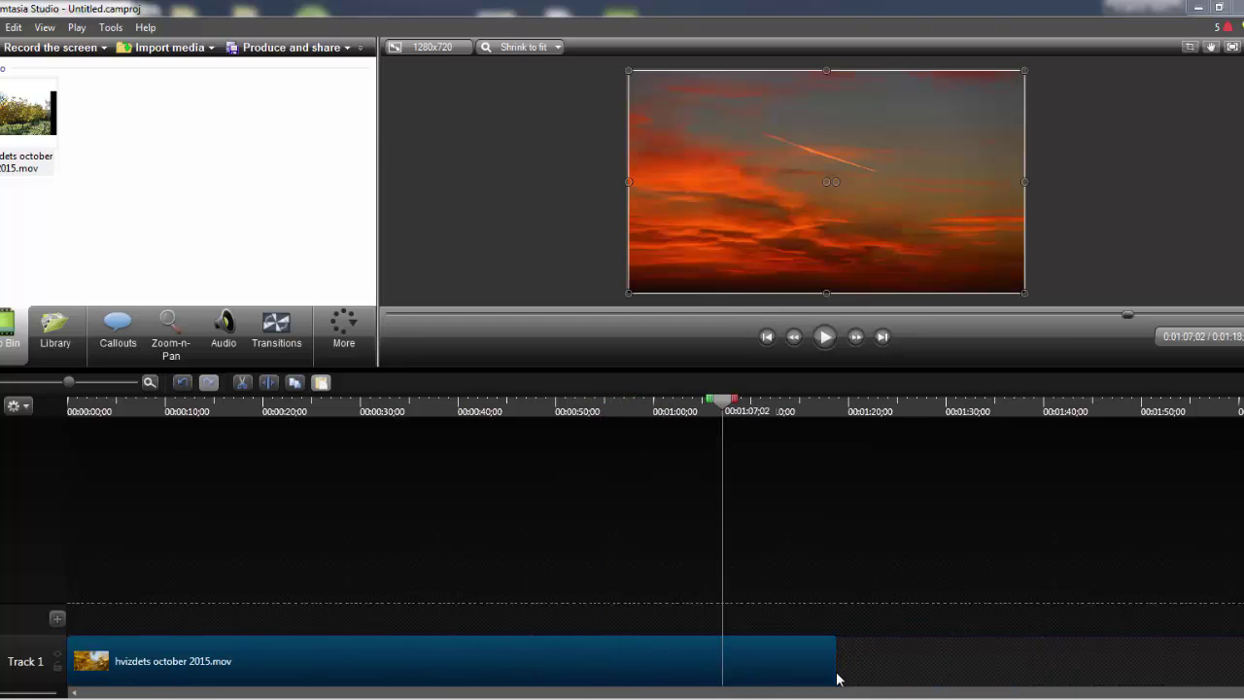
pyautogui.moveTo(833, 661); pyautogui.dragTo(309, 661)
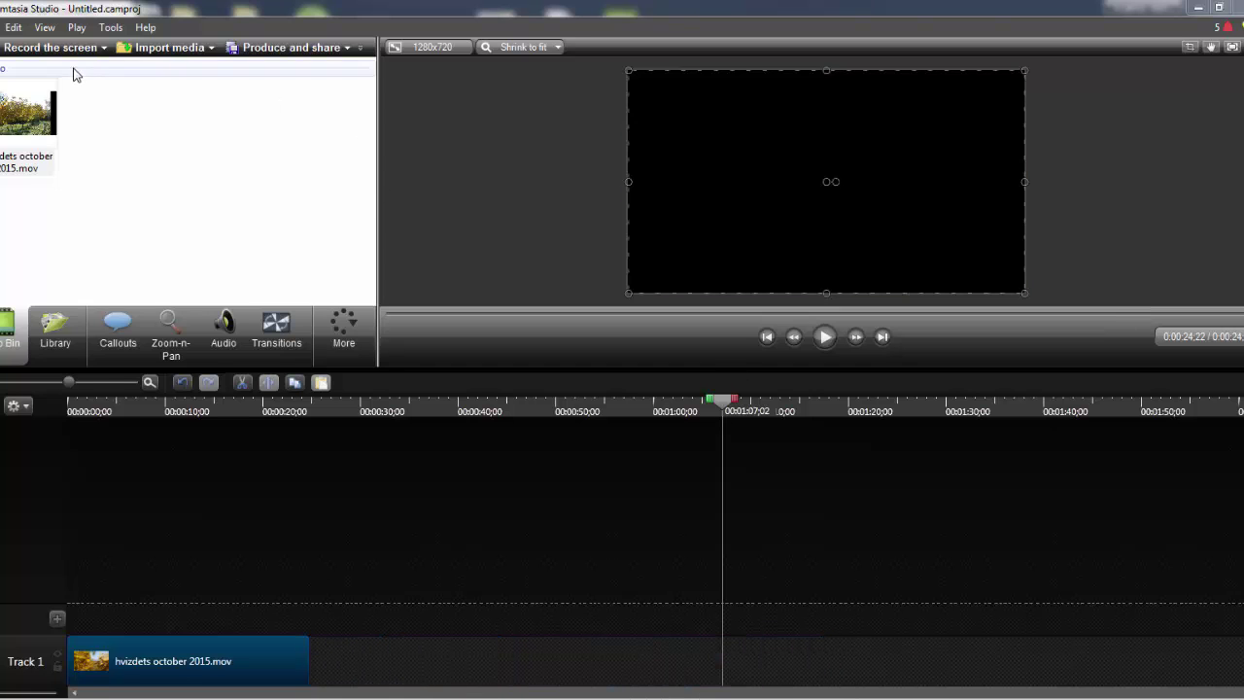
pyautogui.click(170, 49)
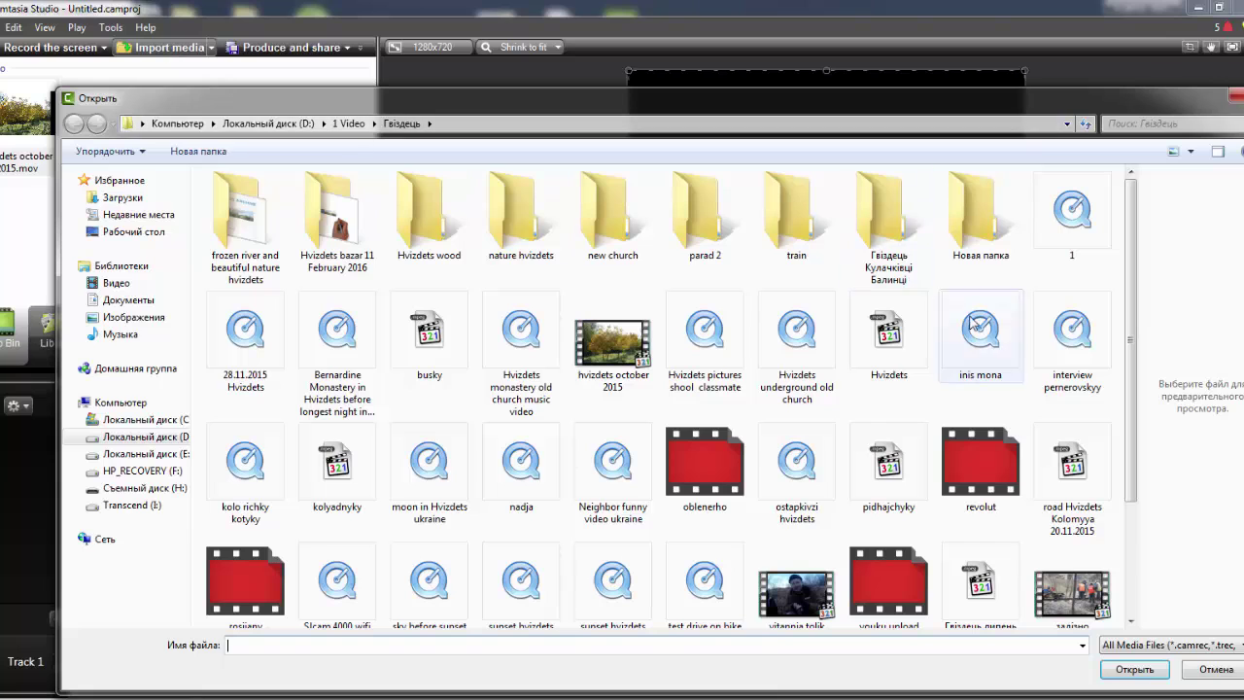
# Import залізно дорожники у Гвіздці, add it after the first clip, and trim it to a 0:45:12 total.
pyautogui.doubleClick(1072, 583)
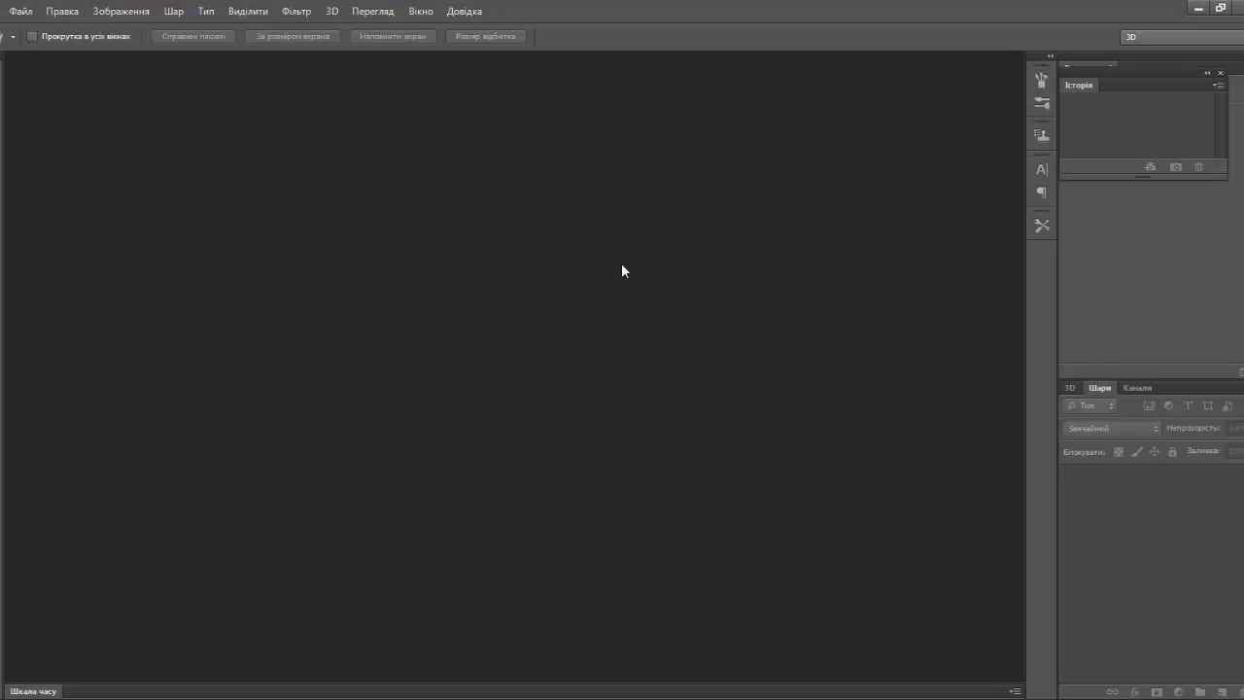
pyautogui.click(1199, 6)
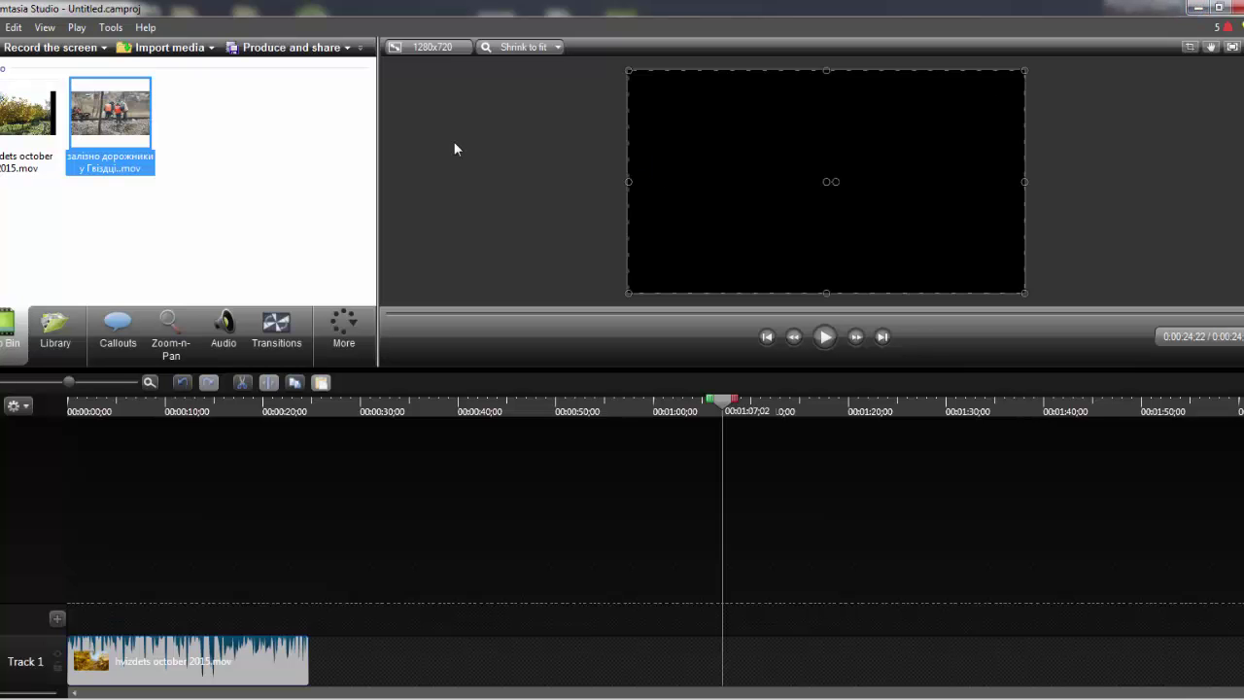
pyautogui.moveTo(323, 612); pyautogui.dragTo(442, 675)
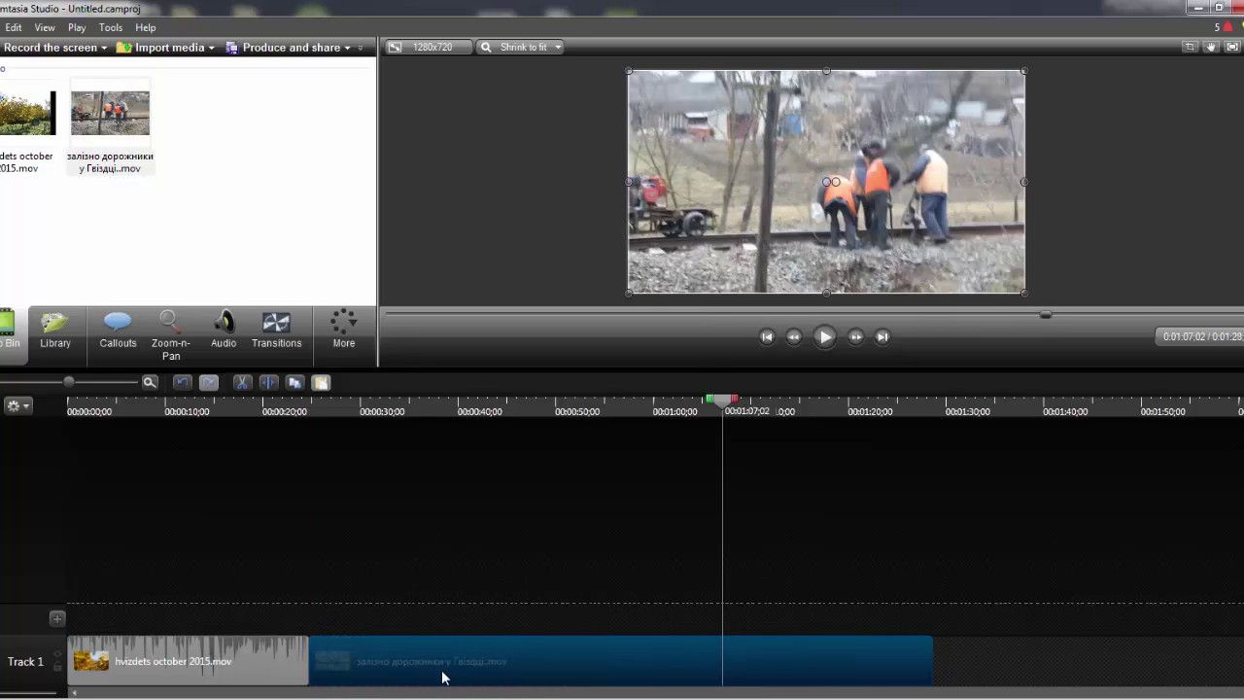
pyautogui.moveTo(316, 664); pyautogui.dragTo(366, 675)
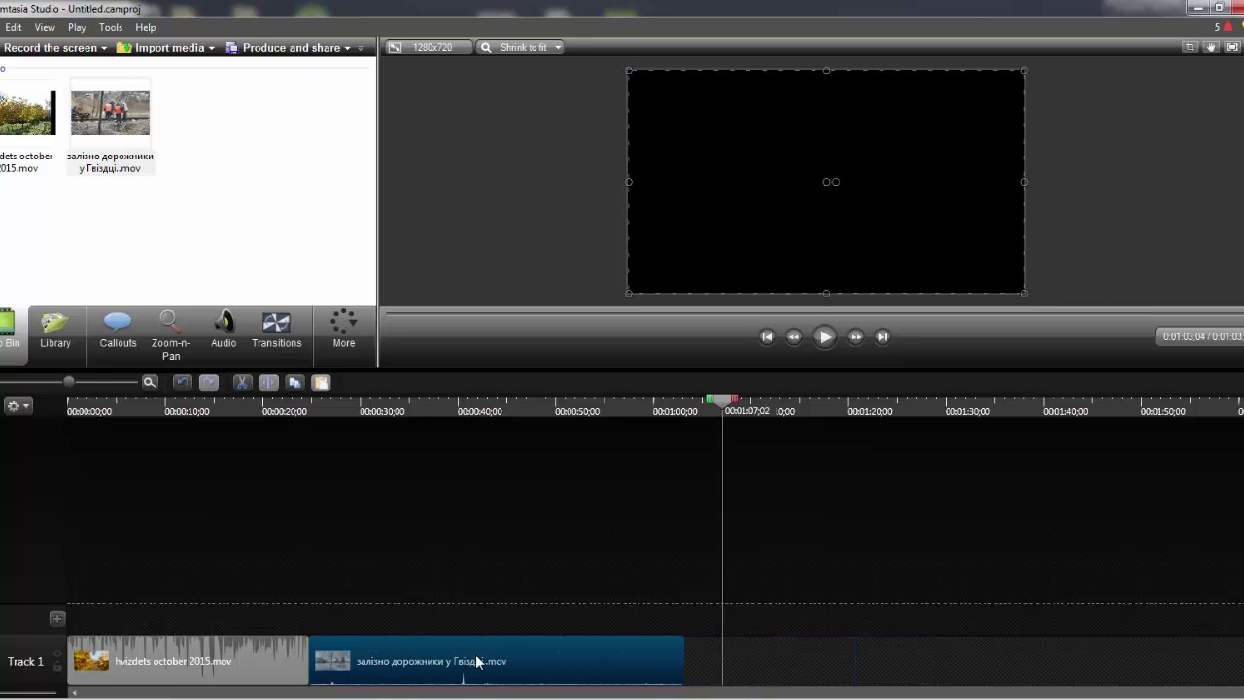
pyautogui.moveTo(680, 656); pyautogui.dragTo(509, 659)
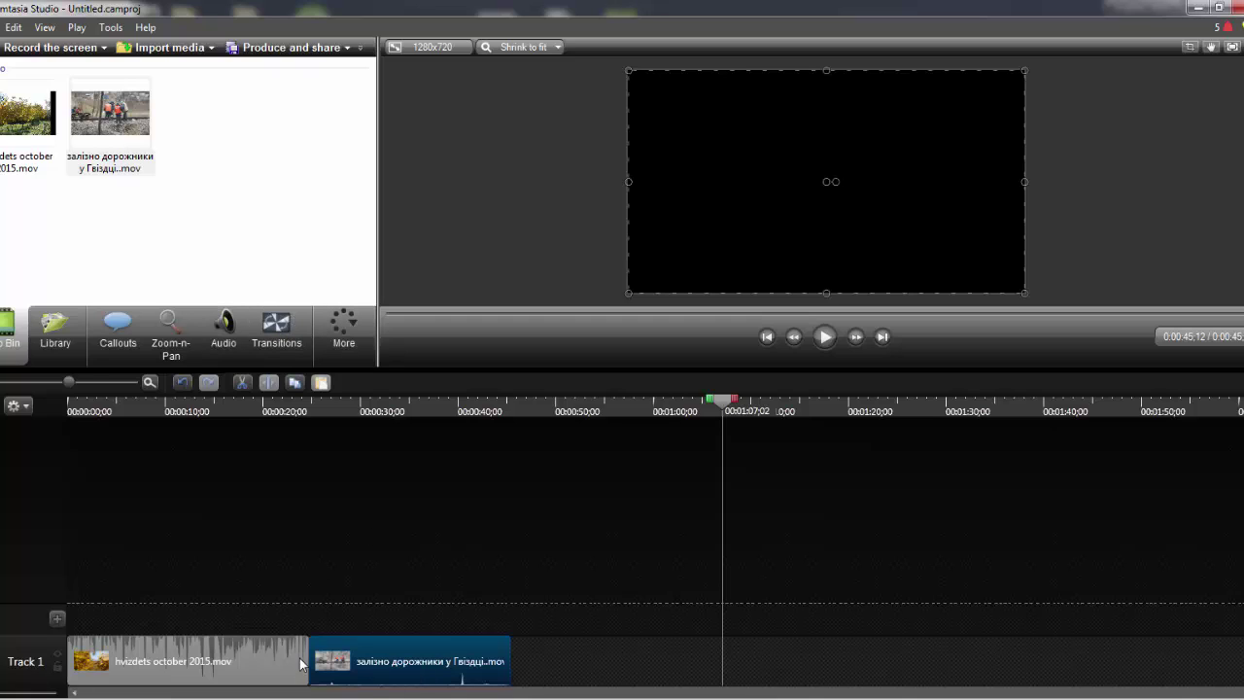
# Add a Cube rotate transition at the join between the two Track 1 clips.
pyautogui.click(297, 401)
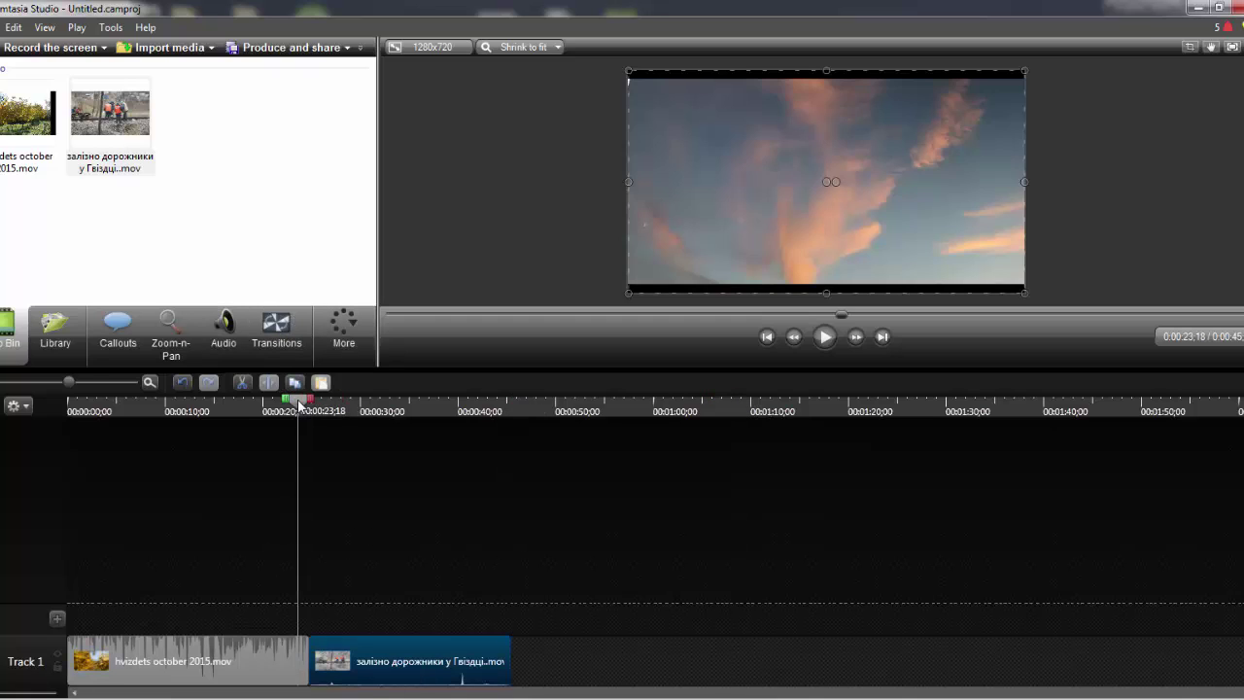
pyautogui.click(311, 405)
pyautogui.moveTo(311, 408); pyautogui.dragTo(278, 418)
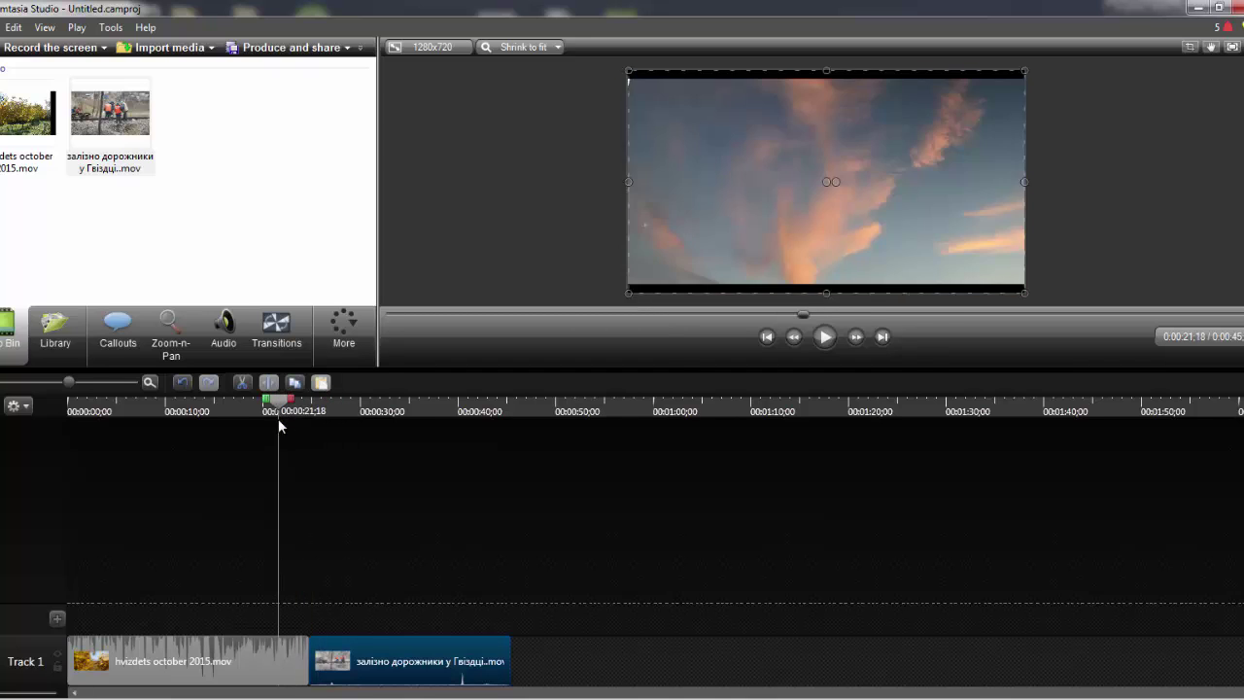
pyautogui.click(286, 342)
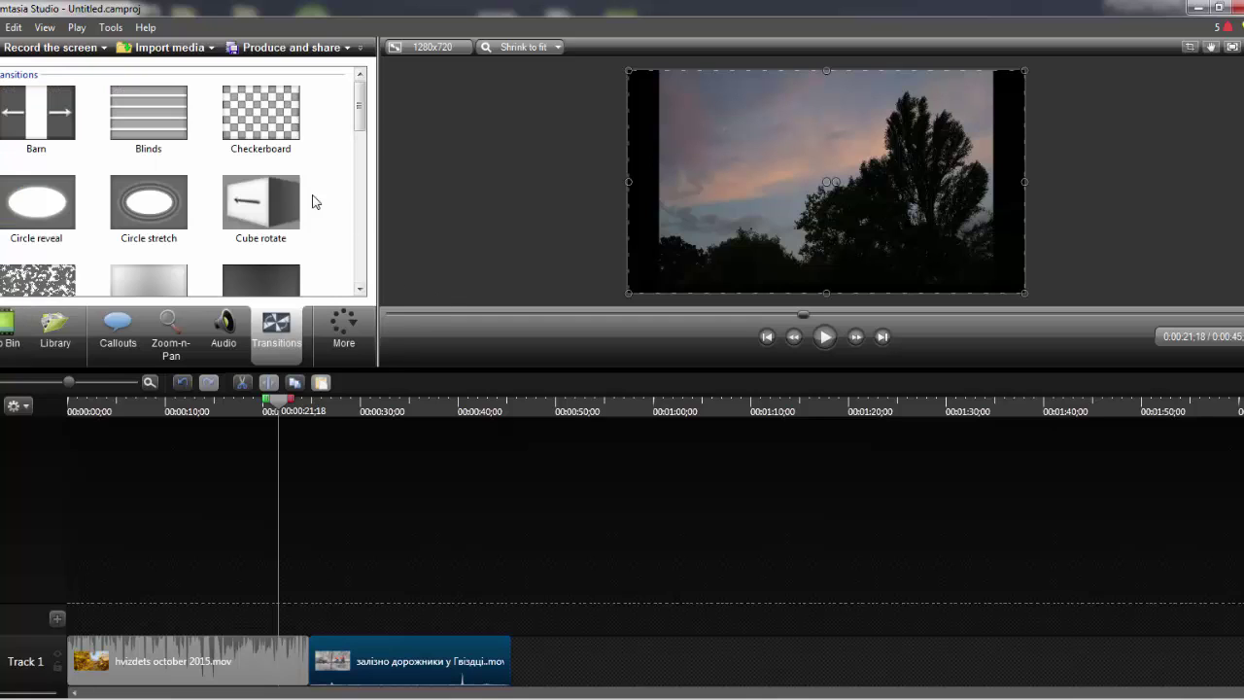
pyautogui.click(273, 214)
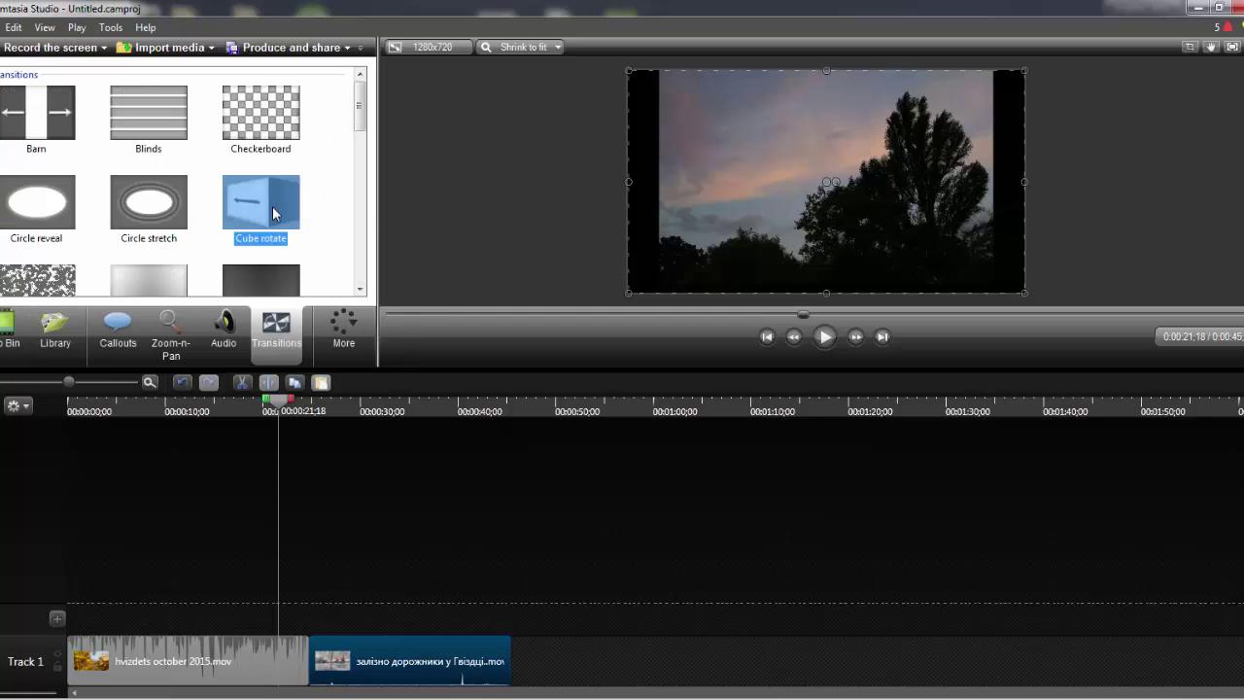
pyautogui.moveTo(273, 214); pyautogui.dragTo(316, 649)
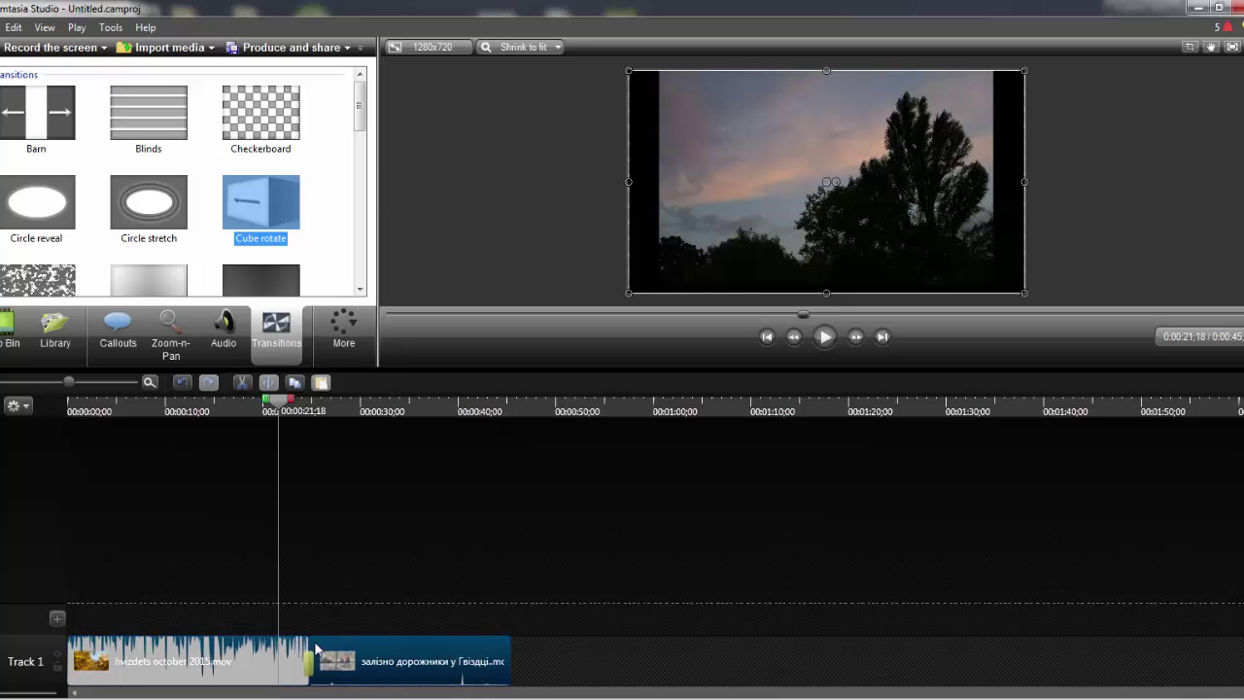
# Play back the Cube rotate transition from just before the join to check it.
pyautogui.moveTo(277, 403)
pyautogui.mouseDown()
pyautogui.moveTo(302, 410)
pyautogui.moveTo(293, 414)
pyautogui.mouseUp()
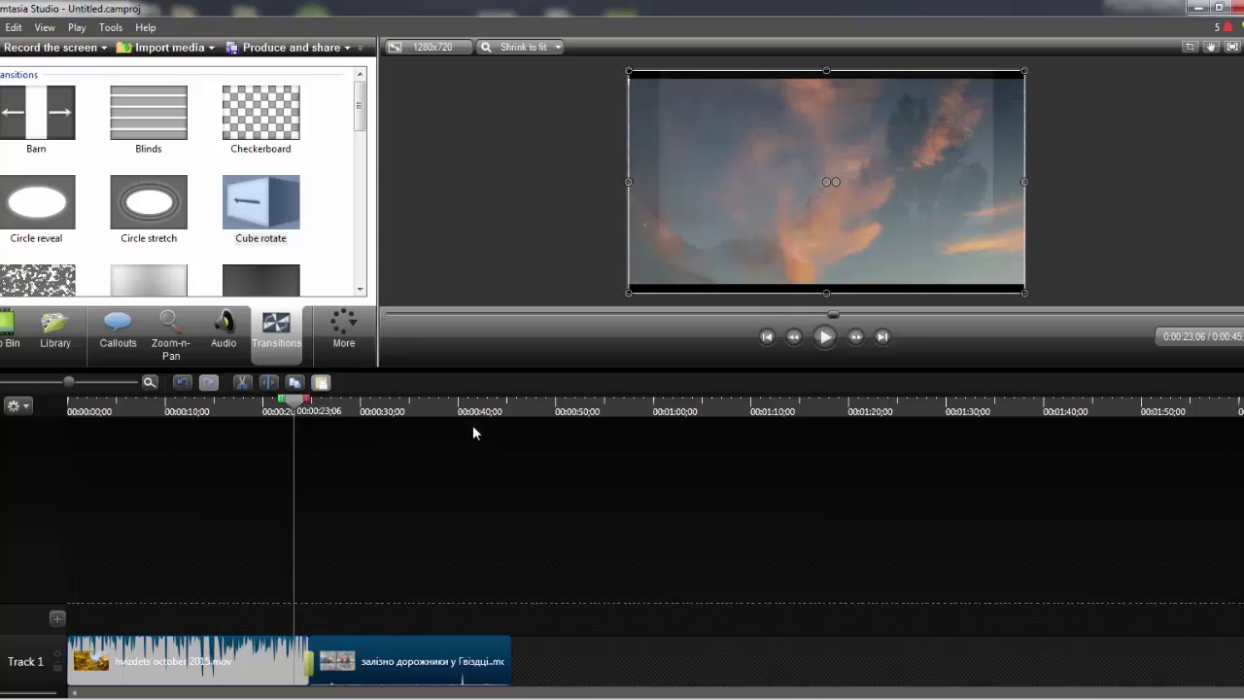
pyautogui.click(821, 342)
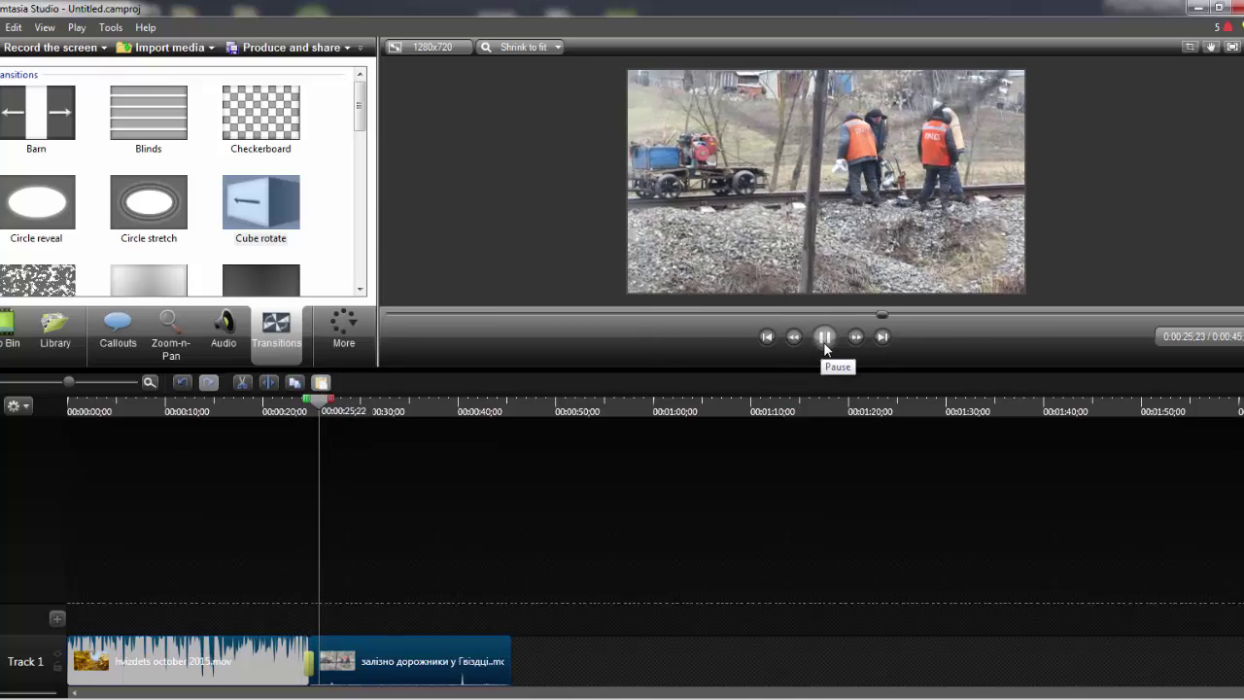
pyautogui.click(824, 337)
pyautogui.click(276, 239)
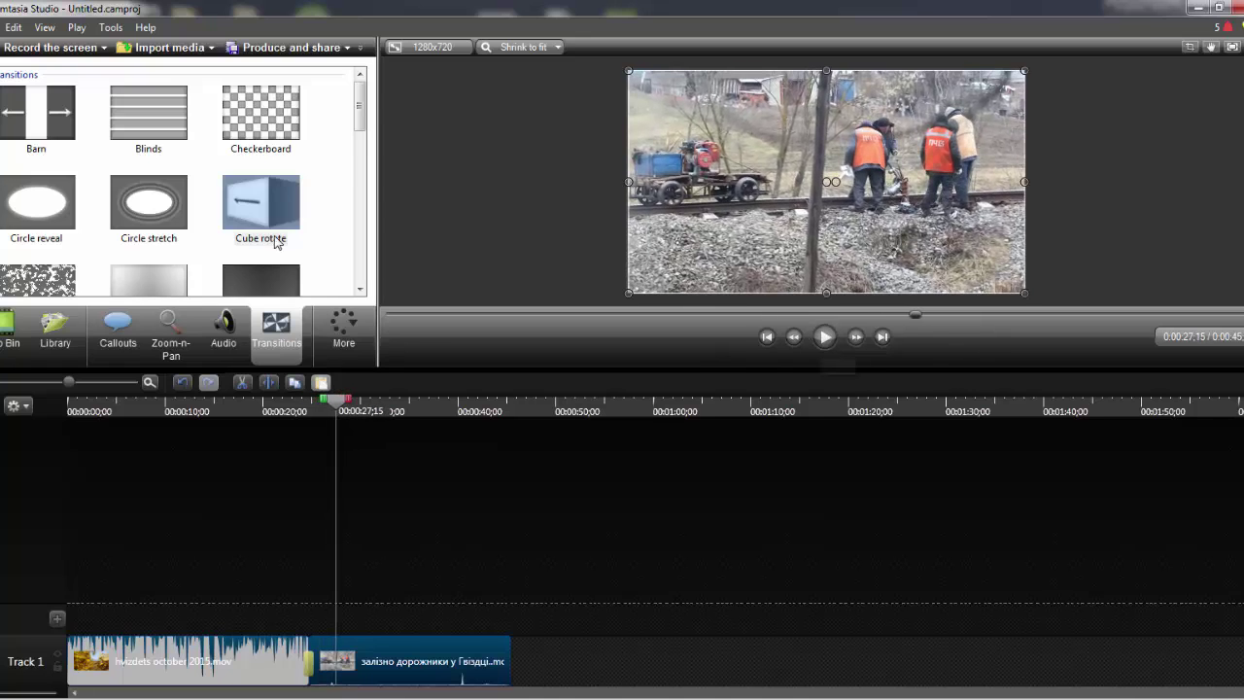
pyautogui.scroll(-1, 359, 131)
pyautogui.moveTo(358, 131); pyautogui.dragTo(369, 102)
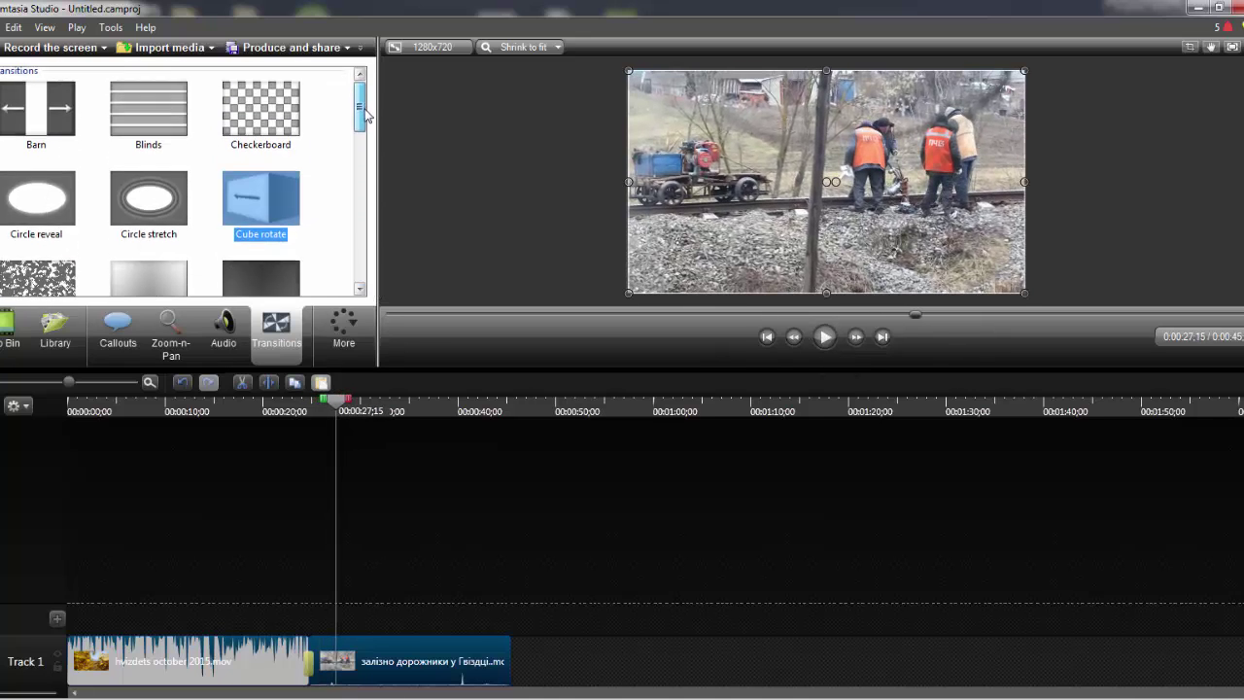
pyautogui.click(170, 48)
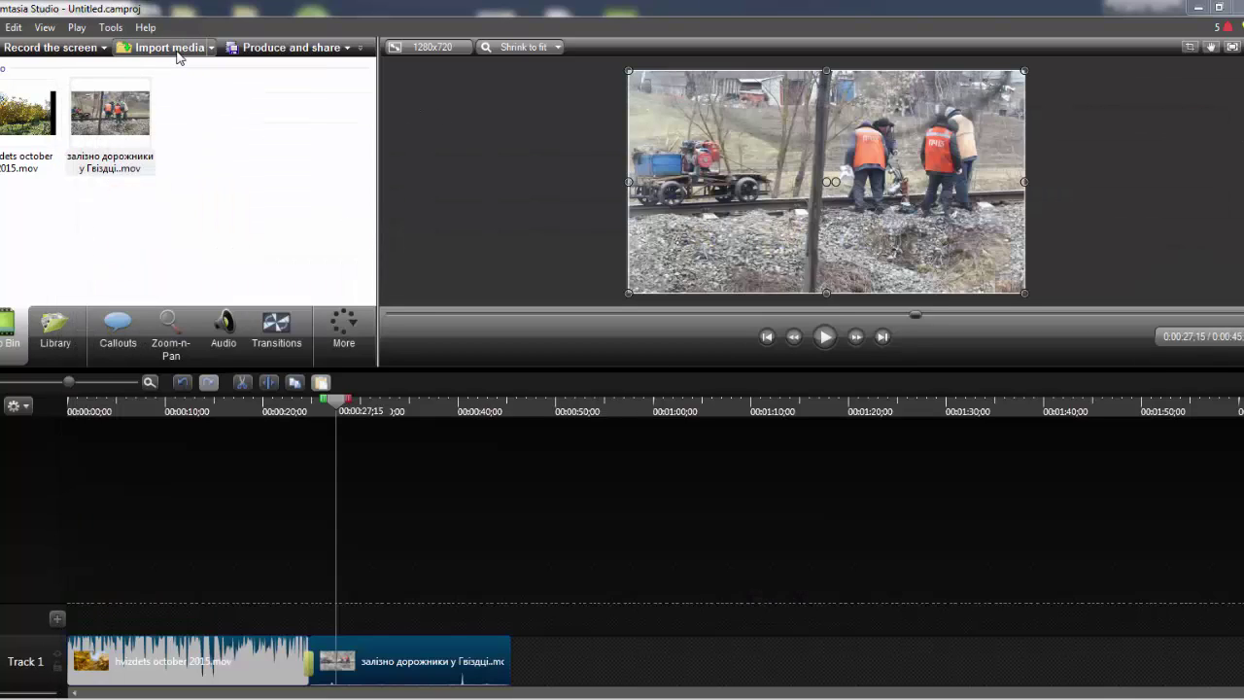
pyautogui.moveTo(178, 56)
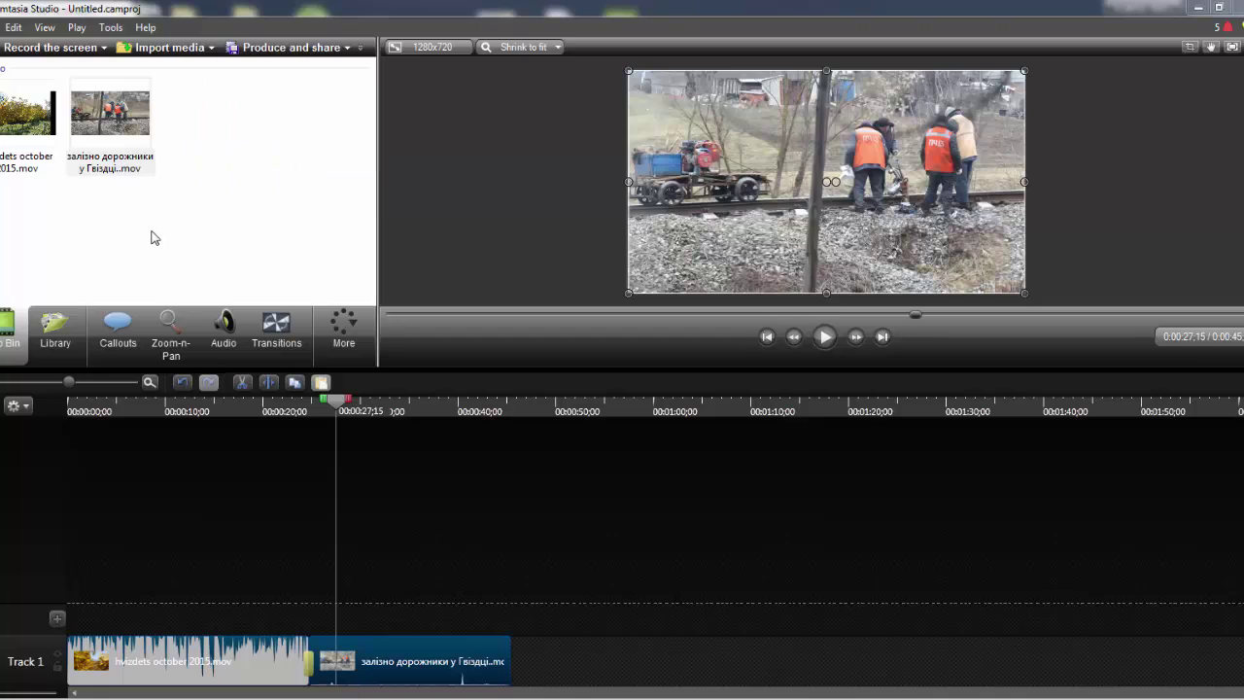
# Open the Audio tools, select then deselect the two Track 1 clips, and open the import window.
pyautogui.click(225, 335)
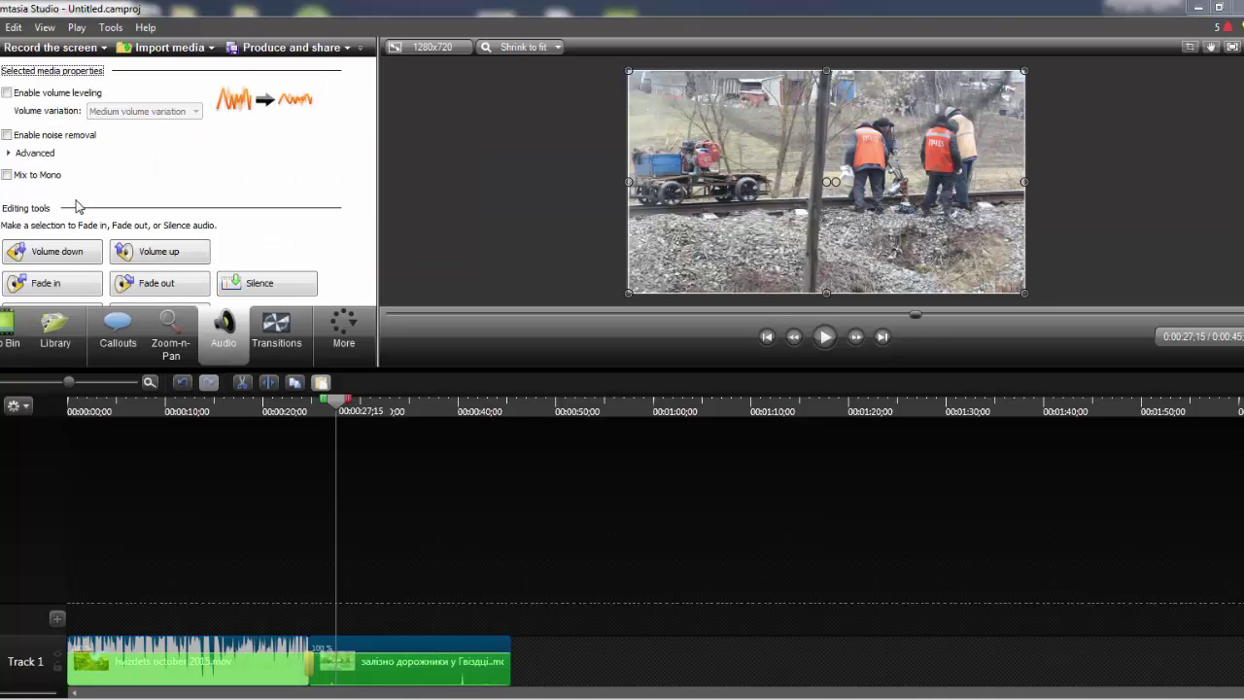
pyautogui.click(234, 669)
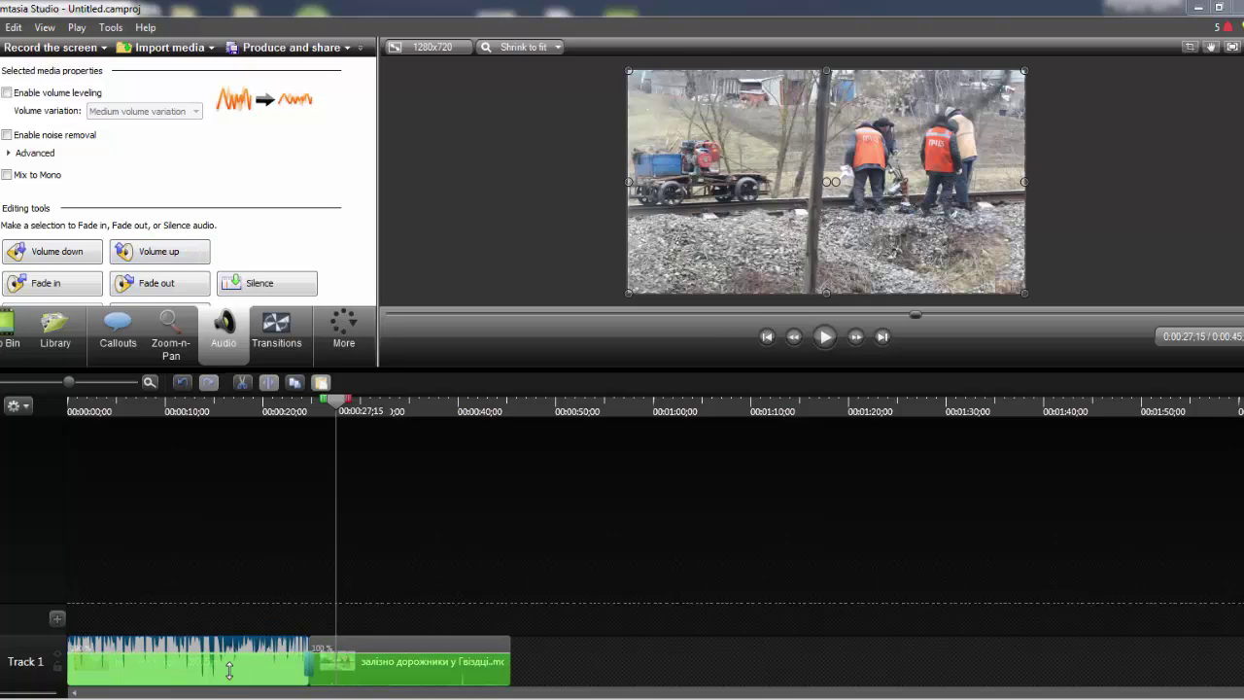
pyautogui.click(225, 692)
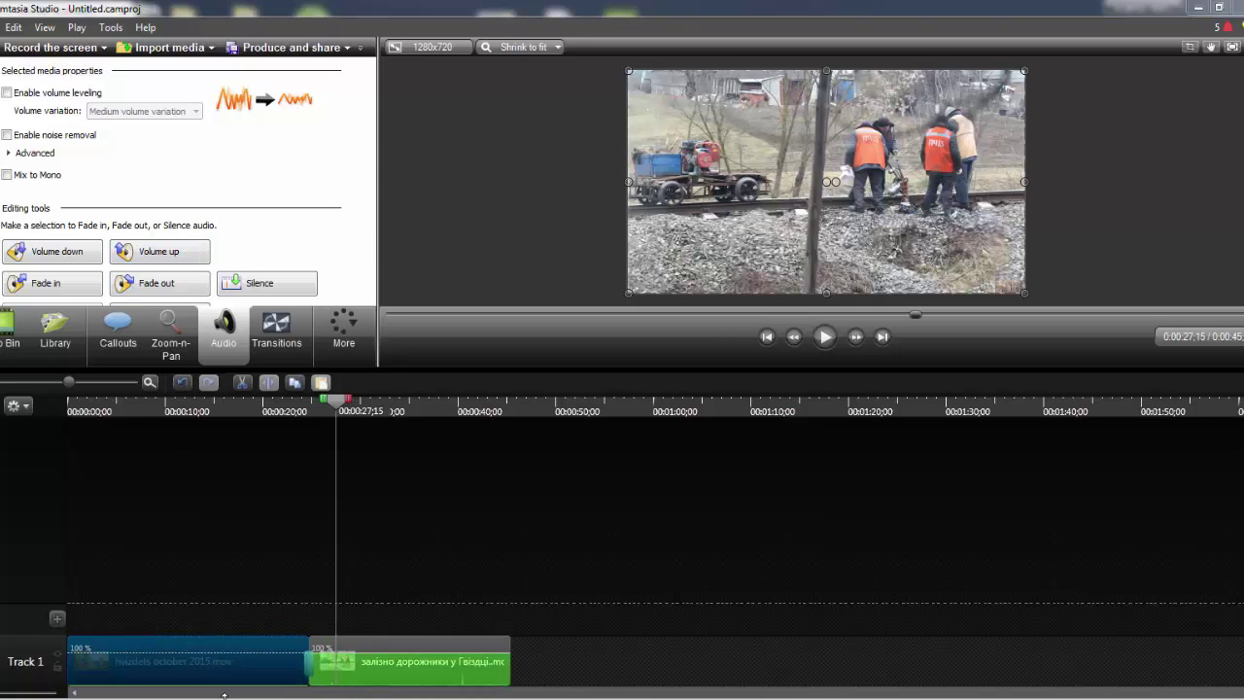
pyautogui.click(392, 677)
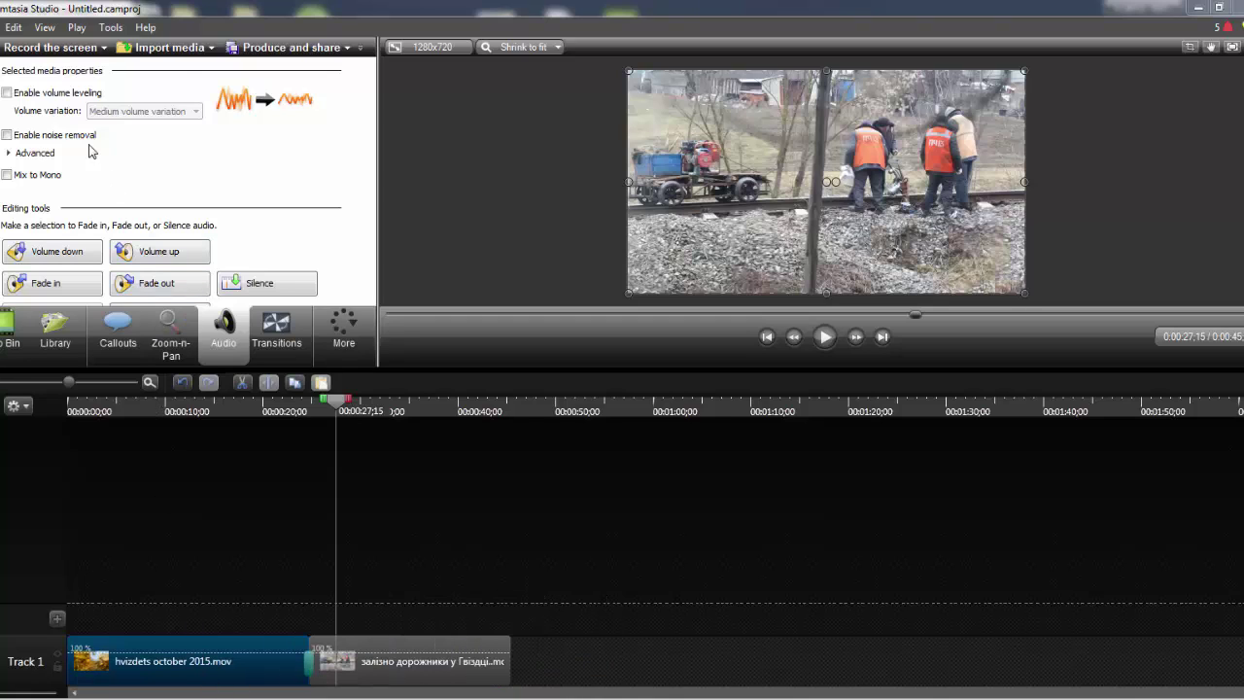
pyautogui.click(175, 48)
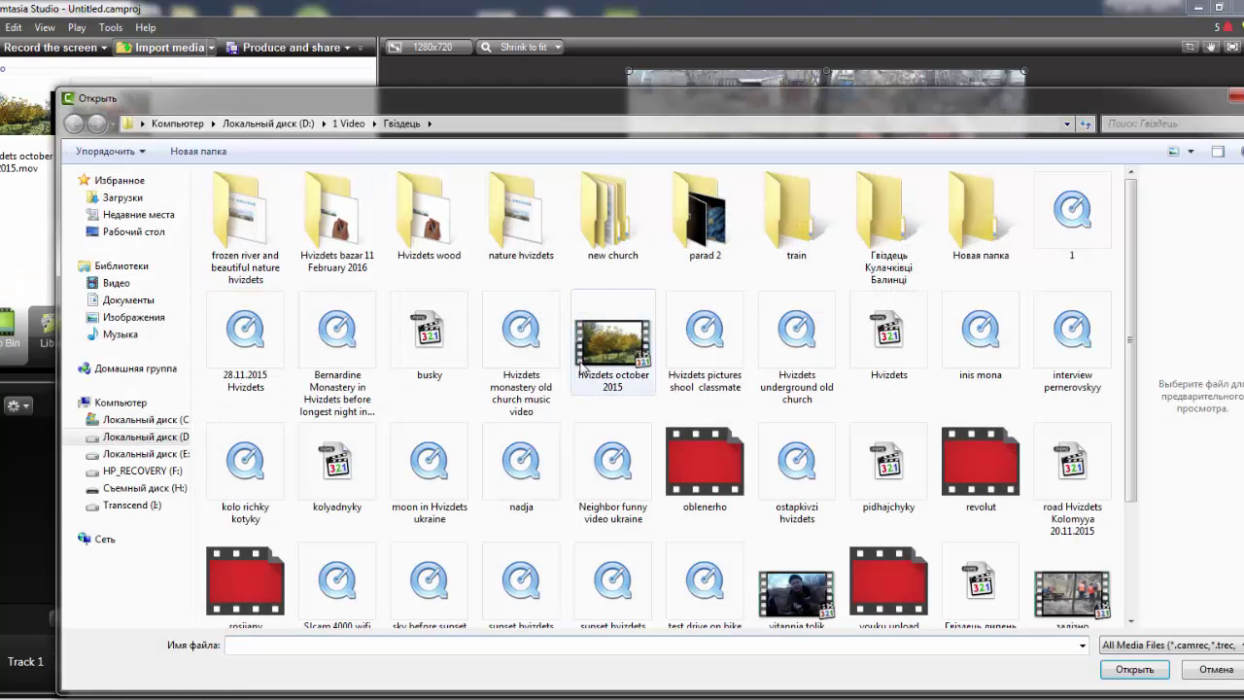
# Import Backpacking.mp3 from Transcend (I:)\11 free youtube music and preview it.
pyautogui.click(142, 507)
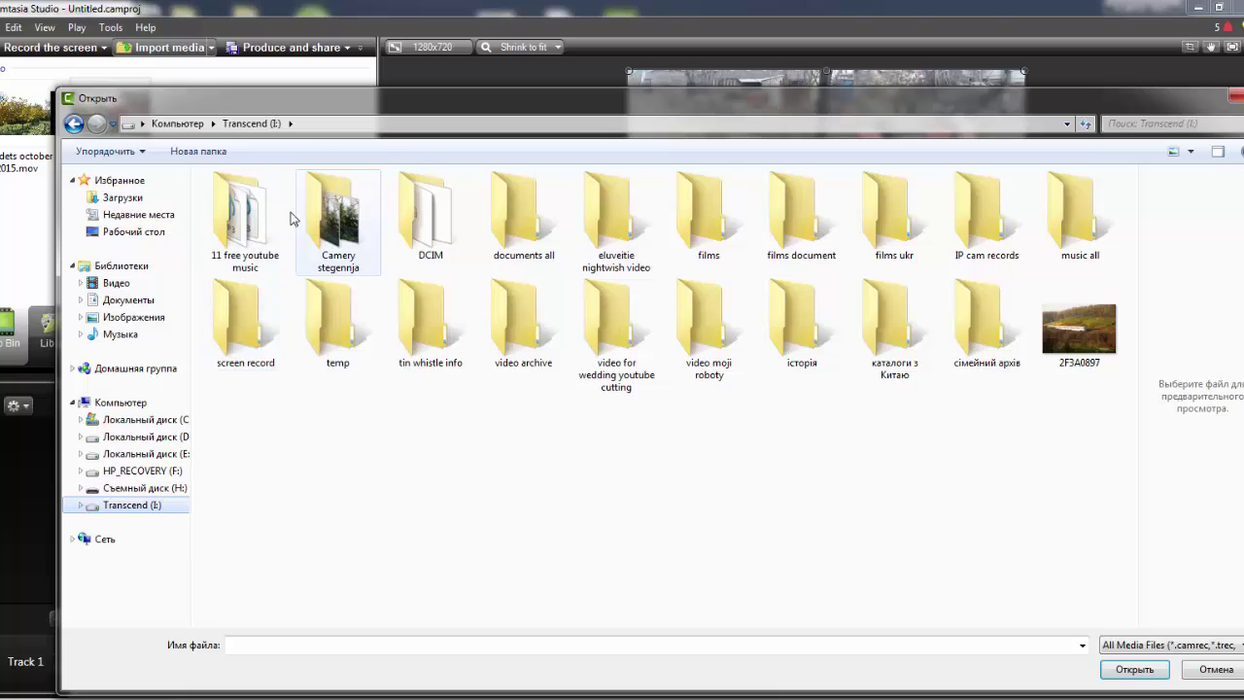
pyautogui.doubleClick(260, 226)
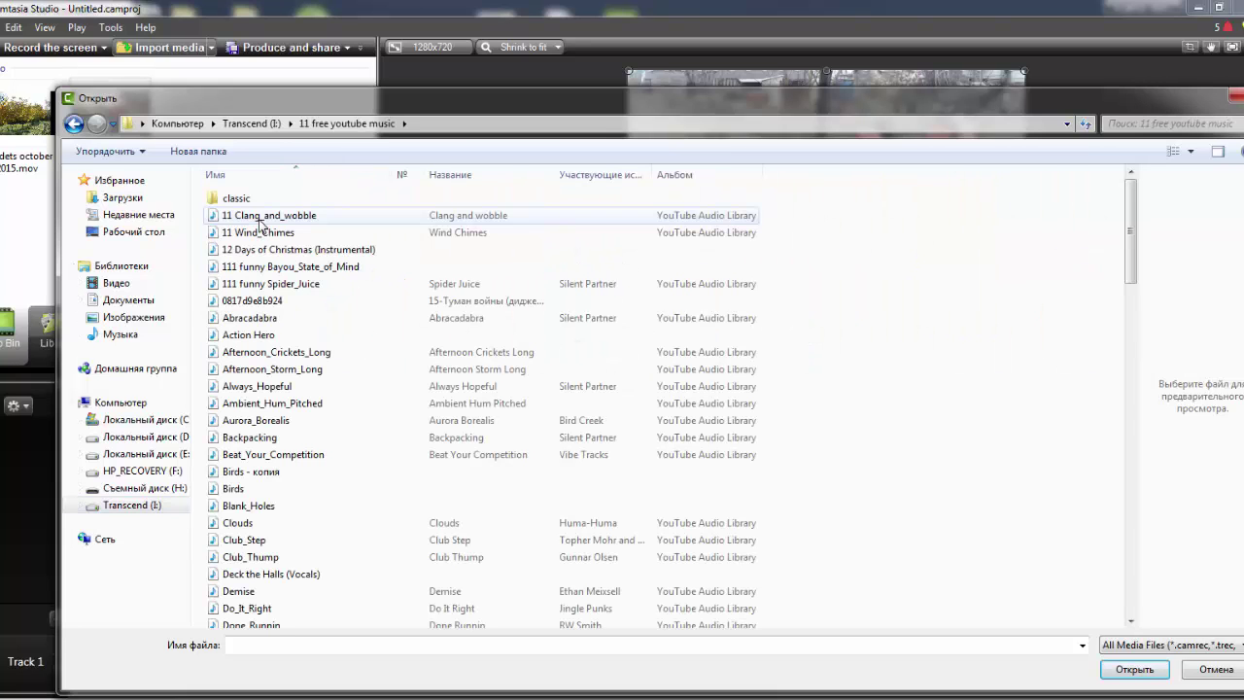
pyautogui.doubleClick(246, 439)
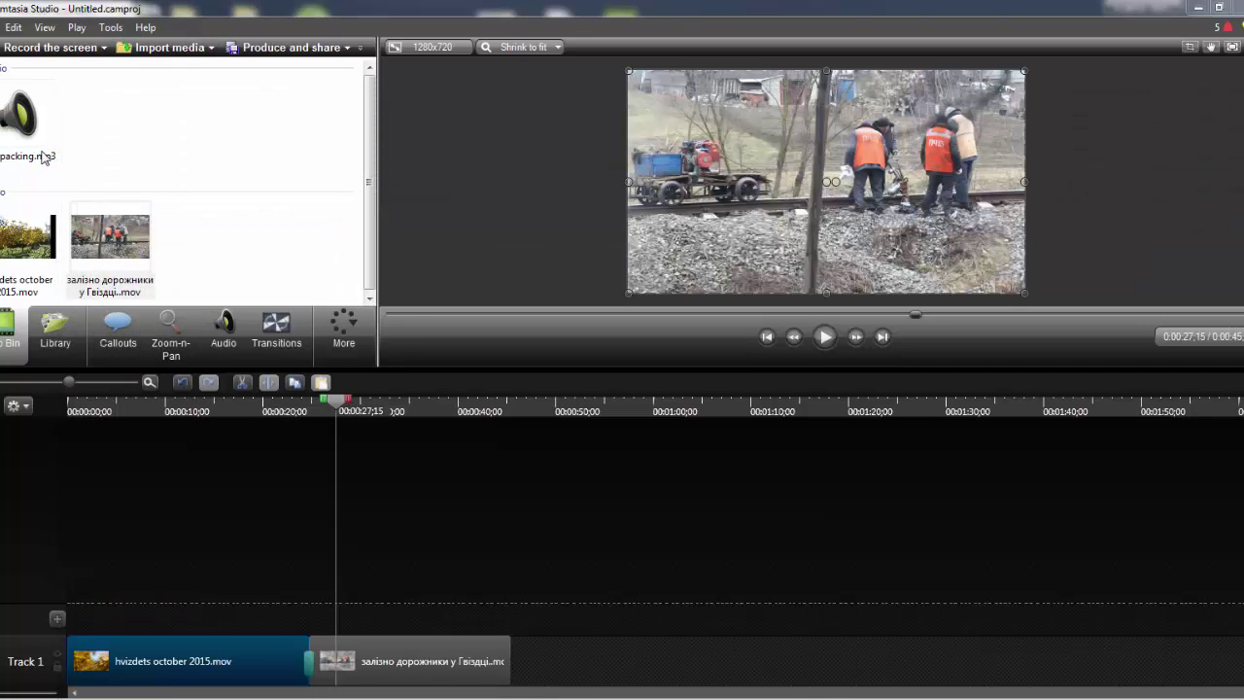
pyautogui.click(18, 132)
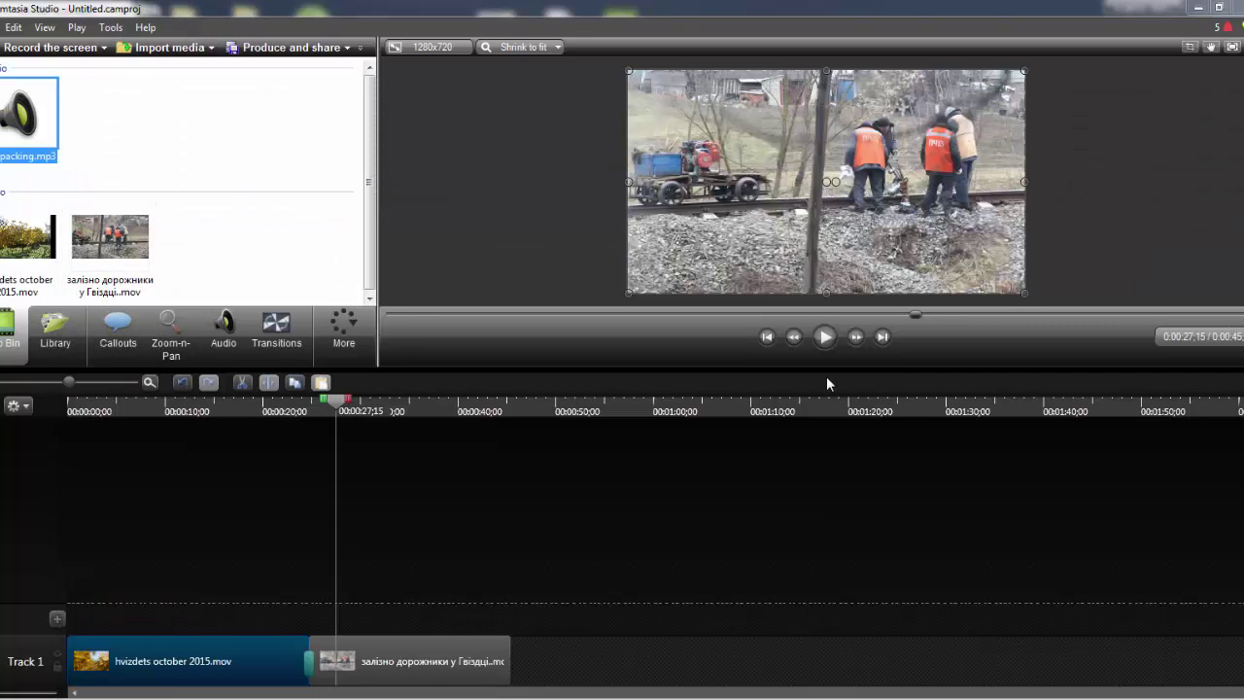
pyautogui.click(824, 338)
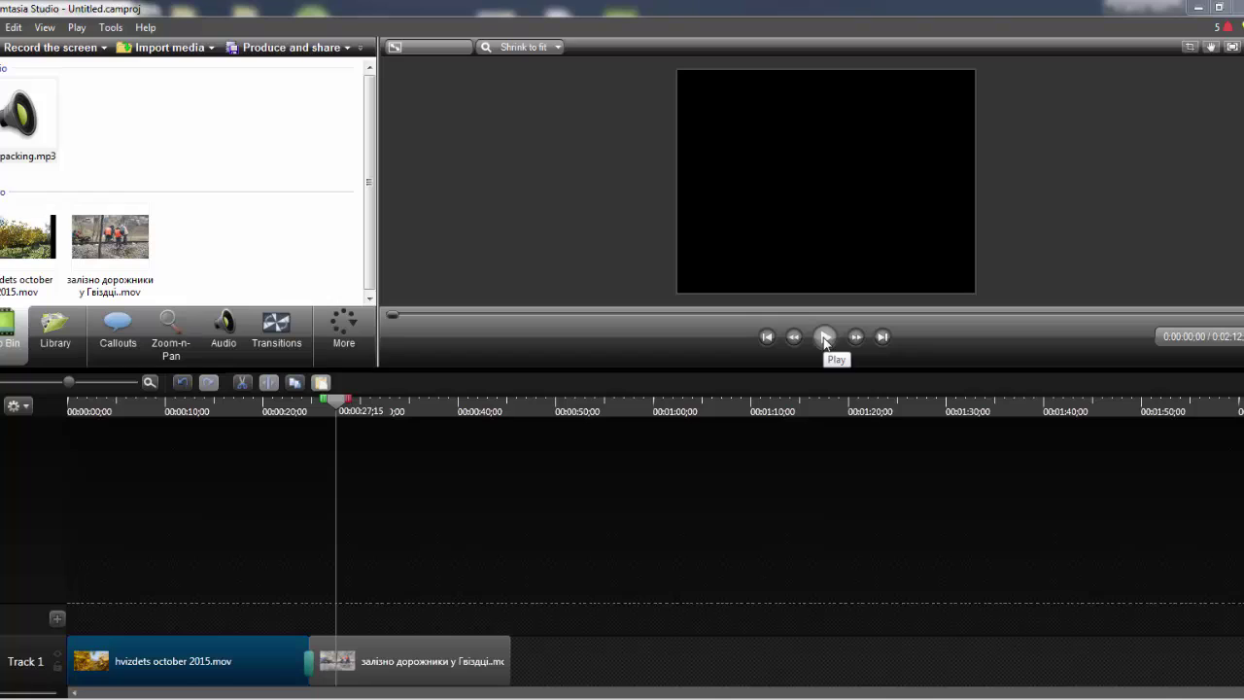
pyautogui.click(826, 337)
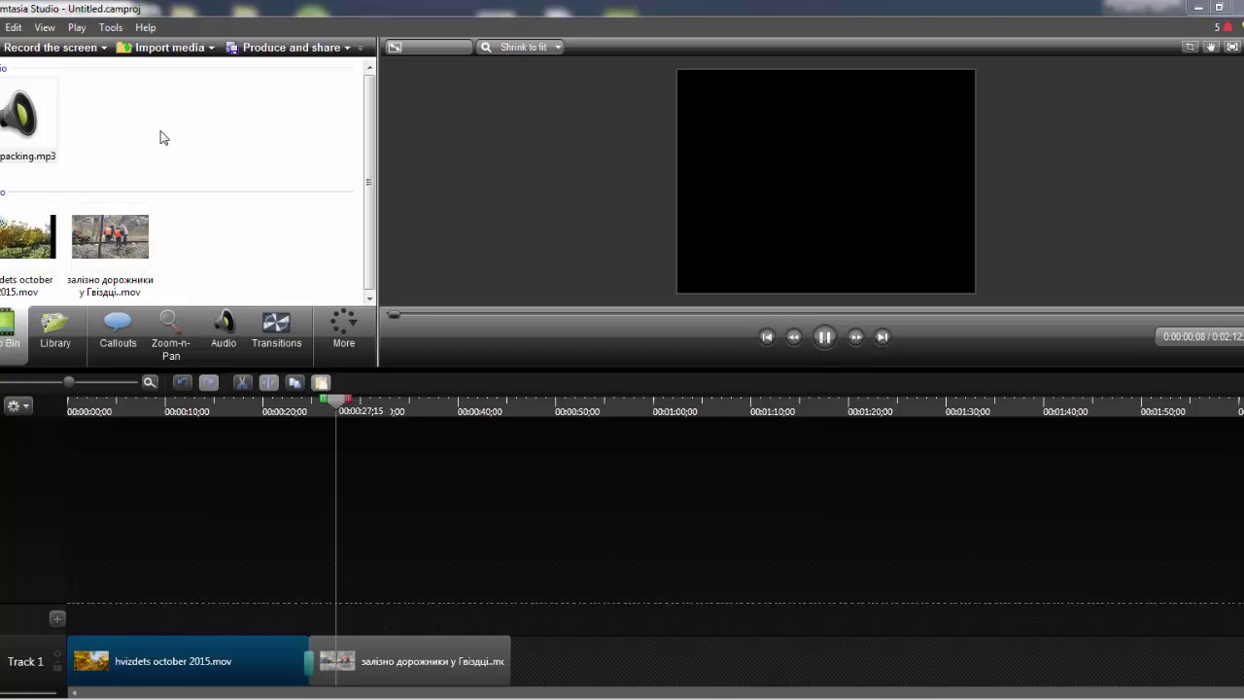
pyautogui.click(824, 342)
# Place Backpacking.mp3 on a new Track 2 beneath the videos and preview it with the music.
pyautogui.moveTo(24, 122); pyautogui.dragTo(231, 632)
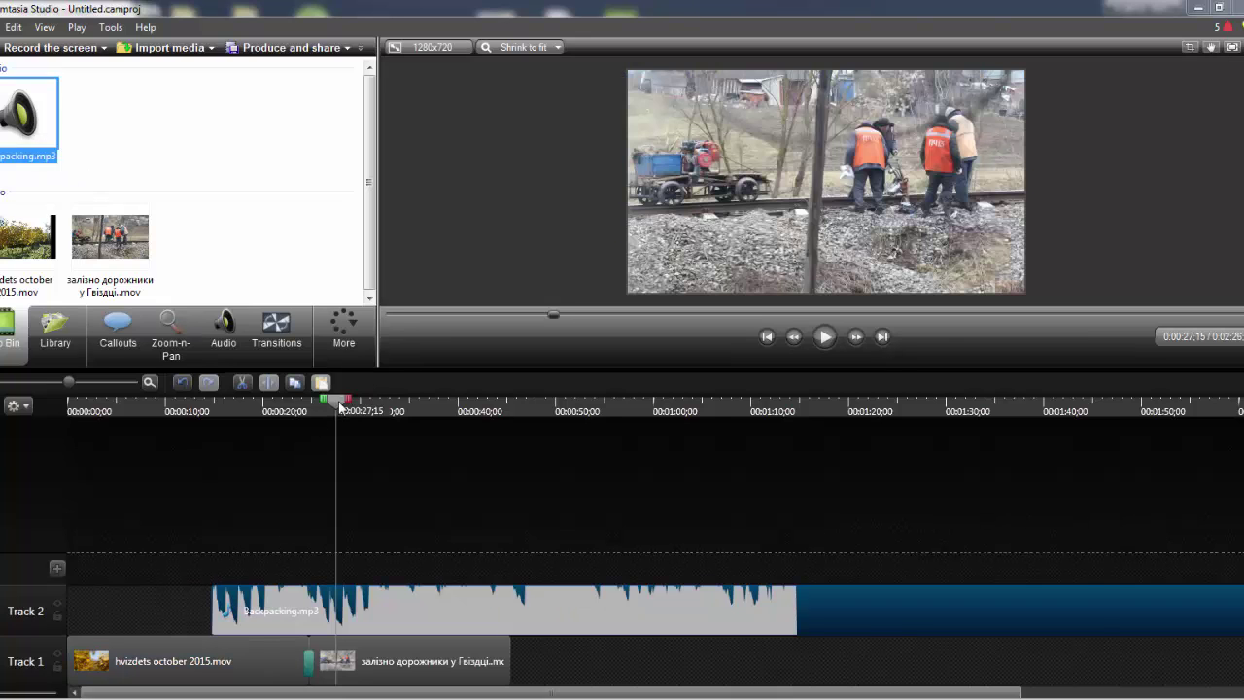
pyautogui.moveTo(336, 400); pyautogui.dragTo(213, 416)
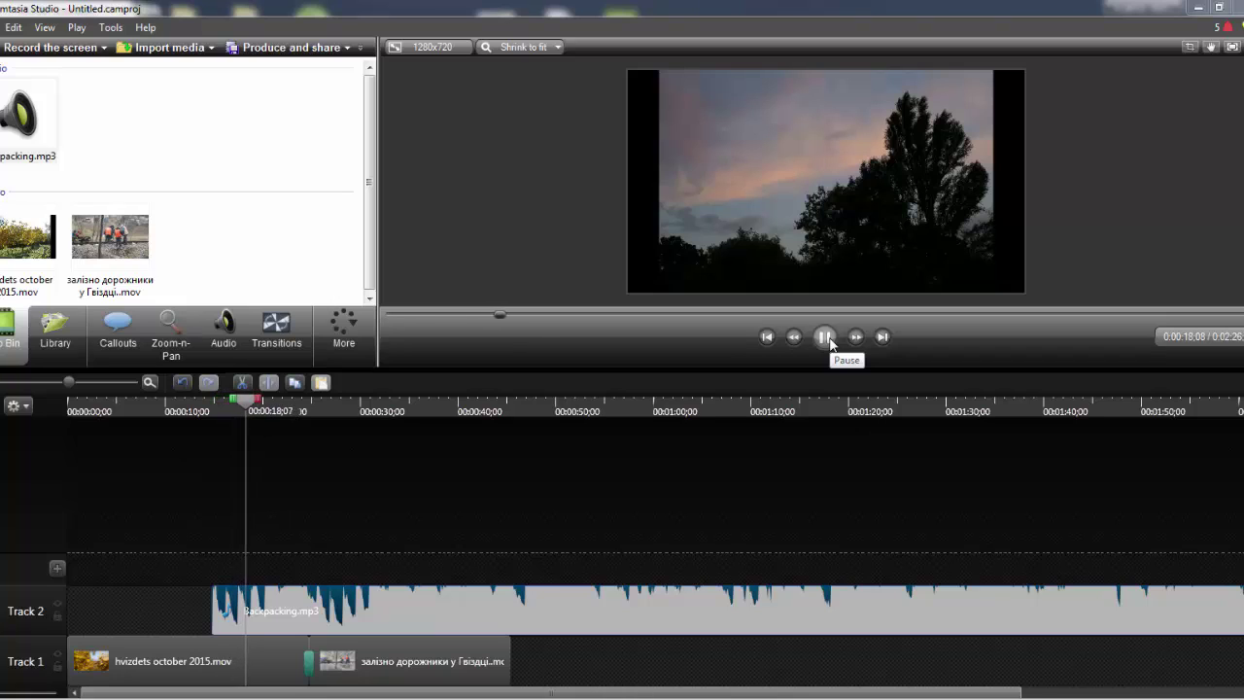
pyautogui.press('space')
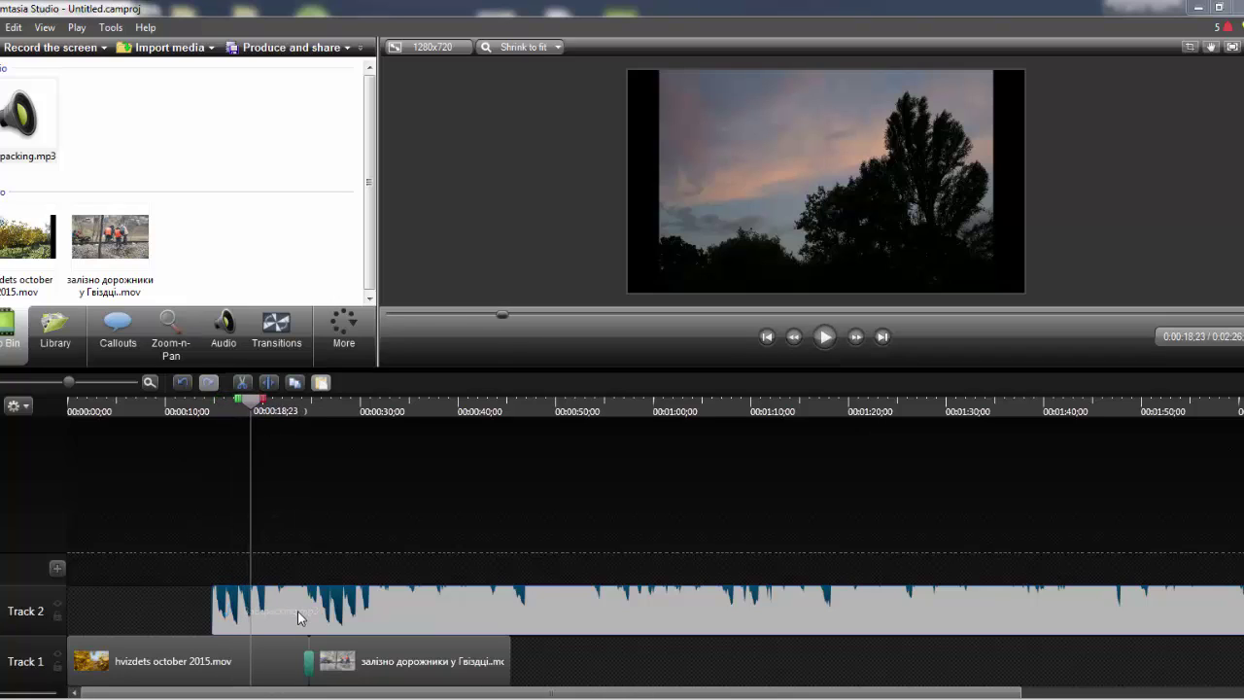
# Apply a fade-in to the start of the Backpacking.mp3 clip and play it back.
pyautogui.rightClick(298, 612)
pyautogui.click(356, 513)
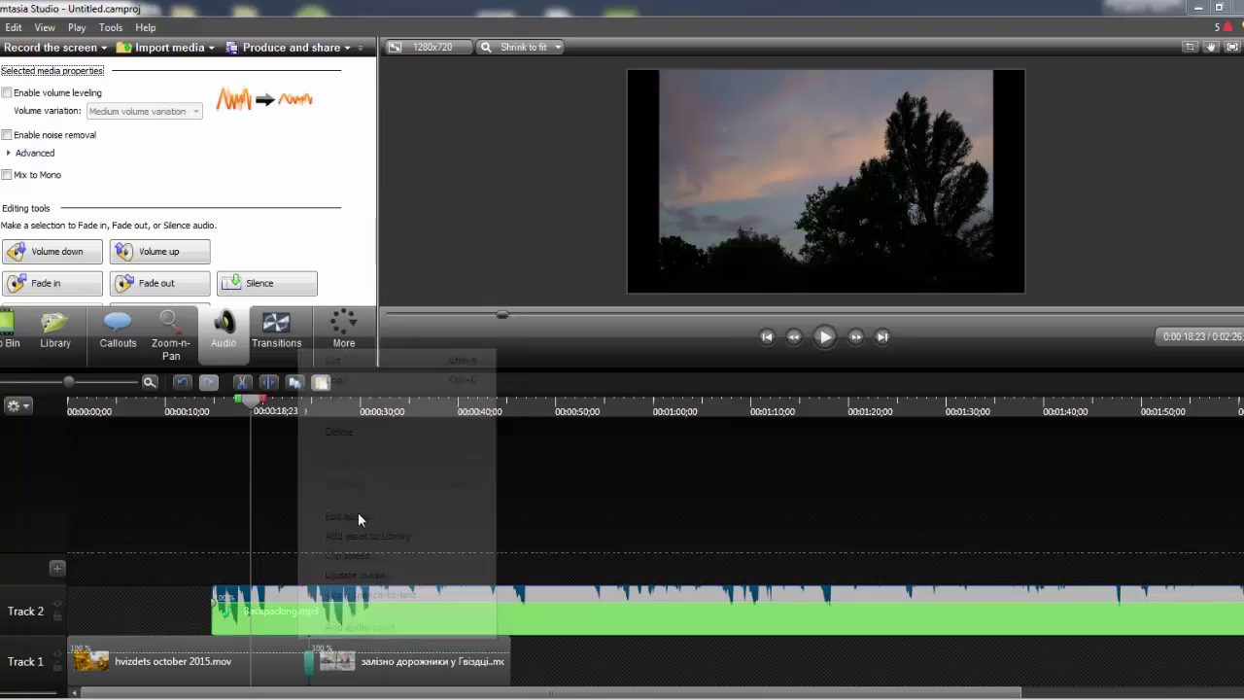
pyautogui.click(78, 283)
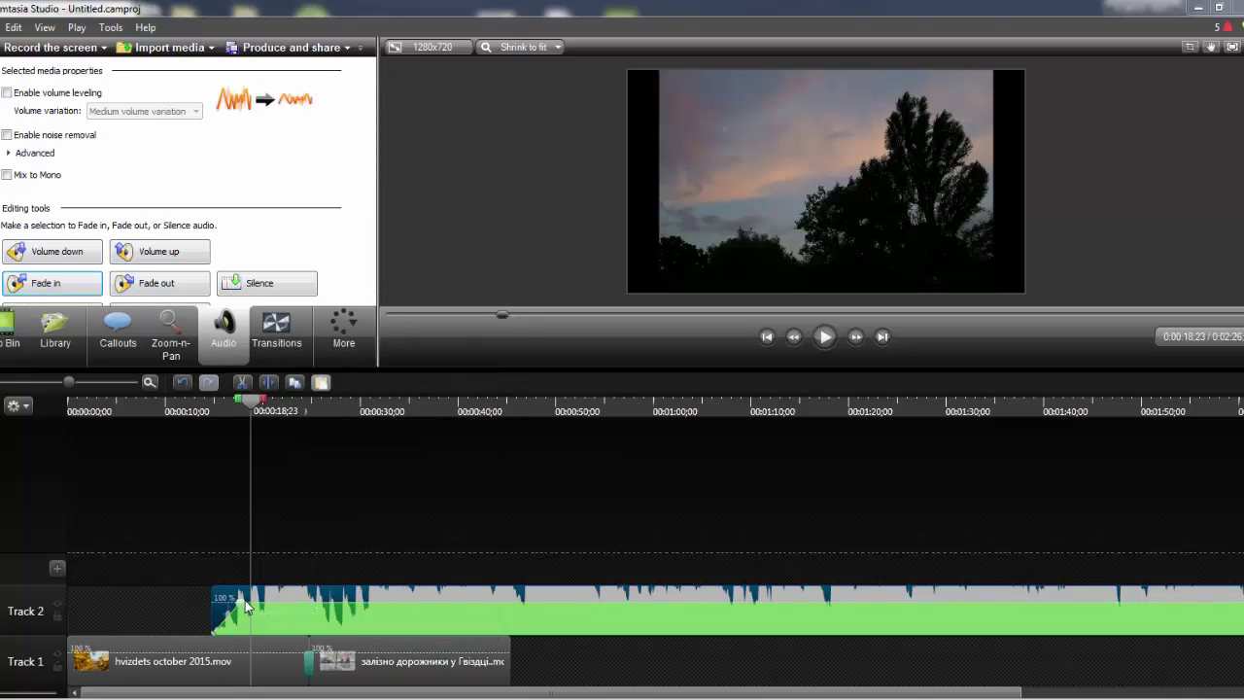
pyautogui.moveTo(252, 406); pyautogui.dragTo(211, 412)
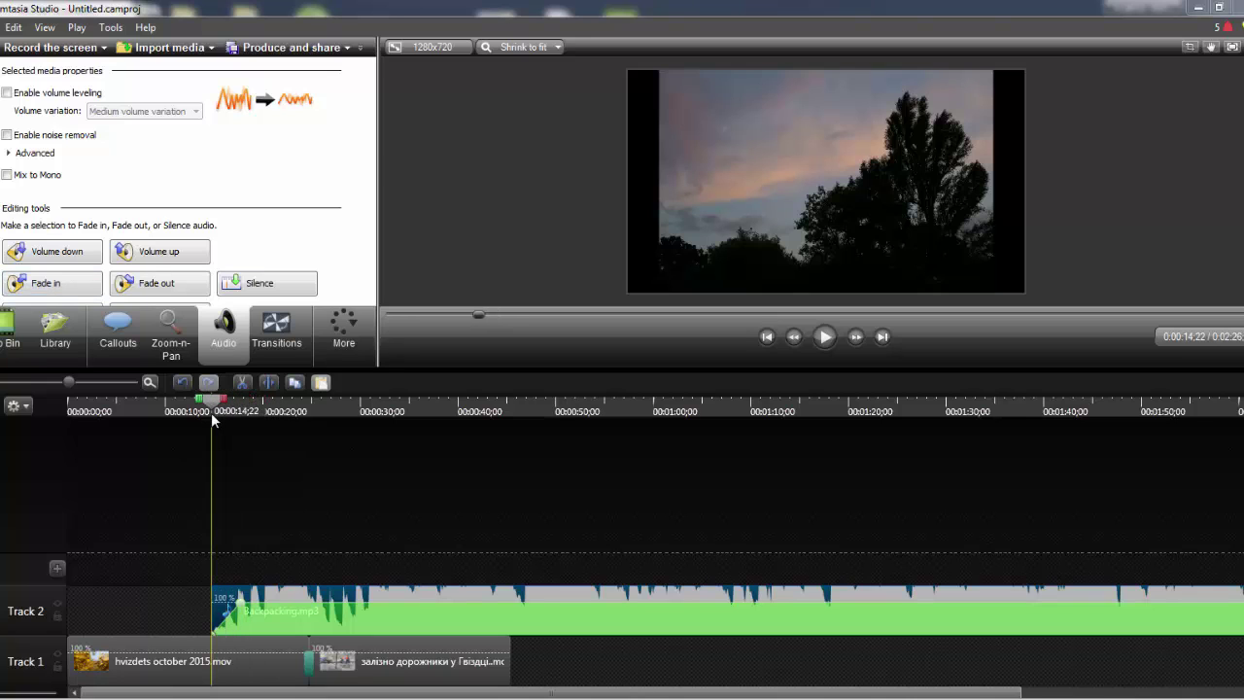
pyautogui.click(824, 337)
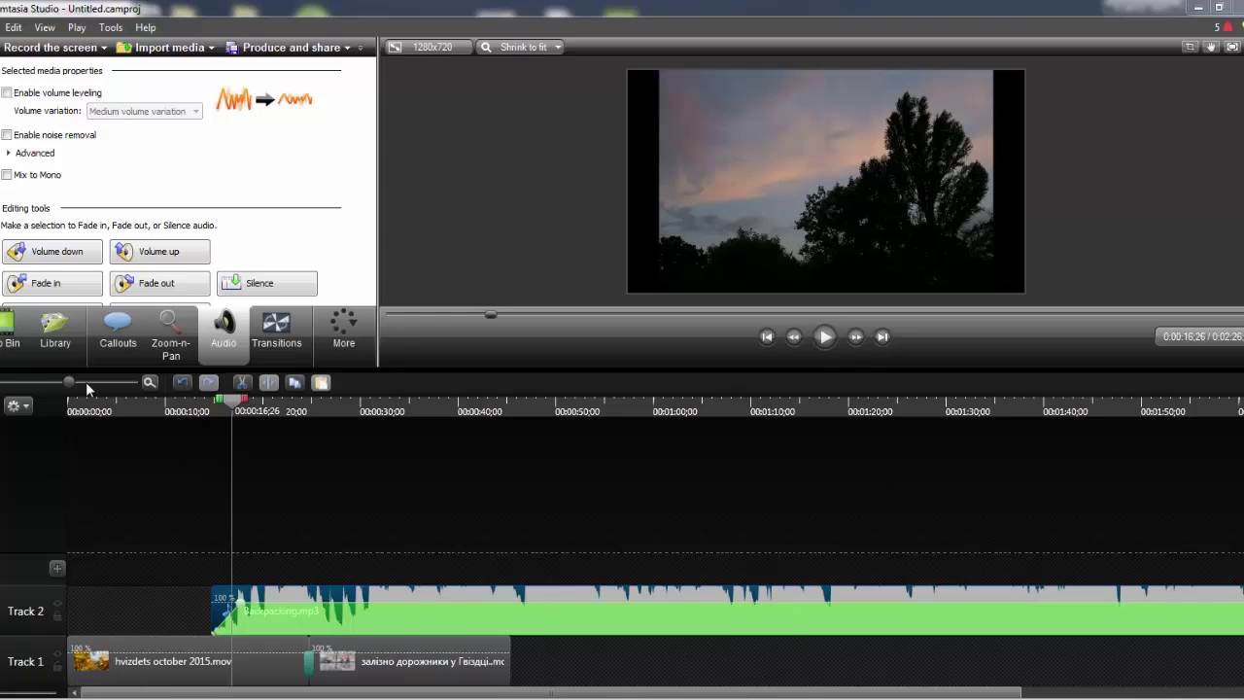
# Trim Backpacking.mp3 to about 30 seconds so it ends with the video at 0:45.
pyautogui.moveTo(68, 382); pyautogui.dragTo(20, 382)
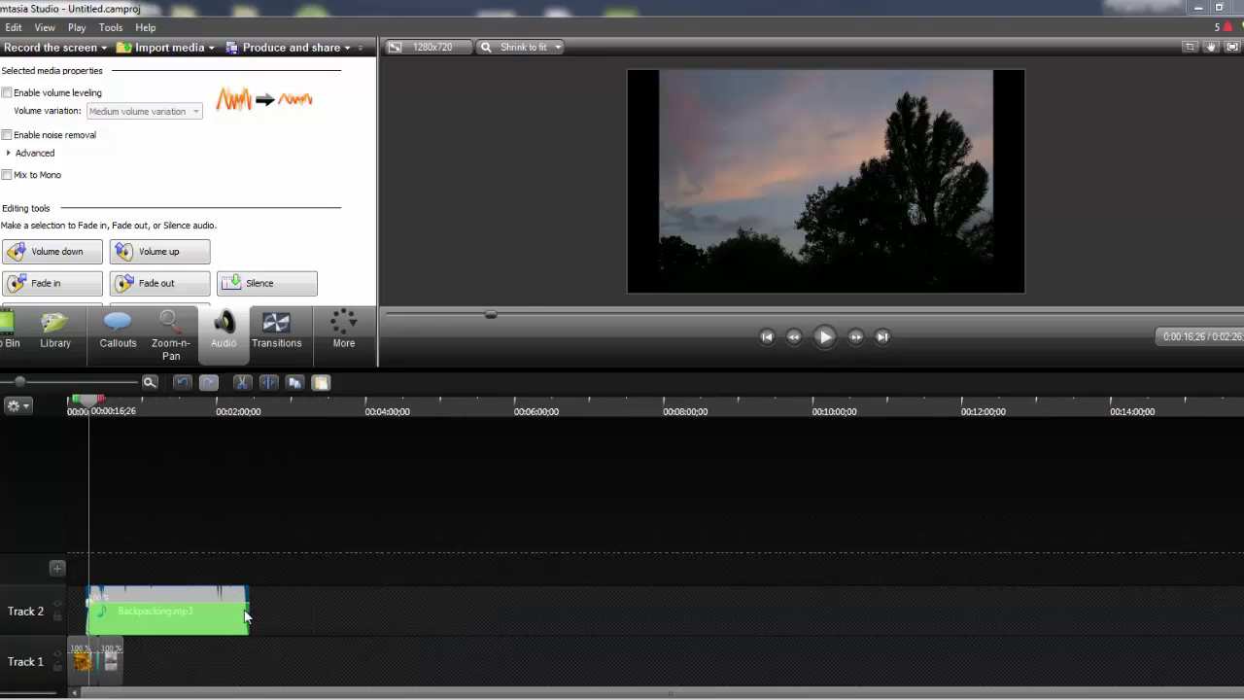
pyautogui.moveTo(248, 604); pyautogui.dragTo(124, 609)
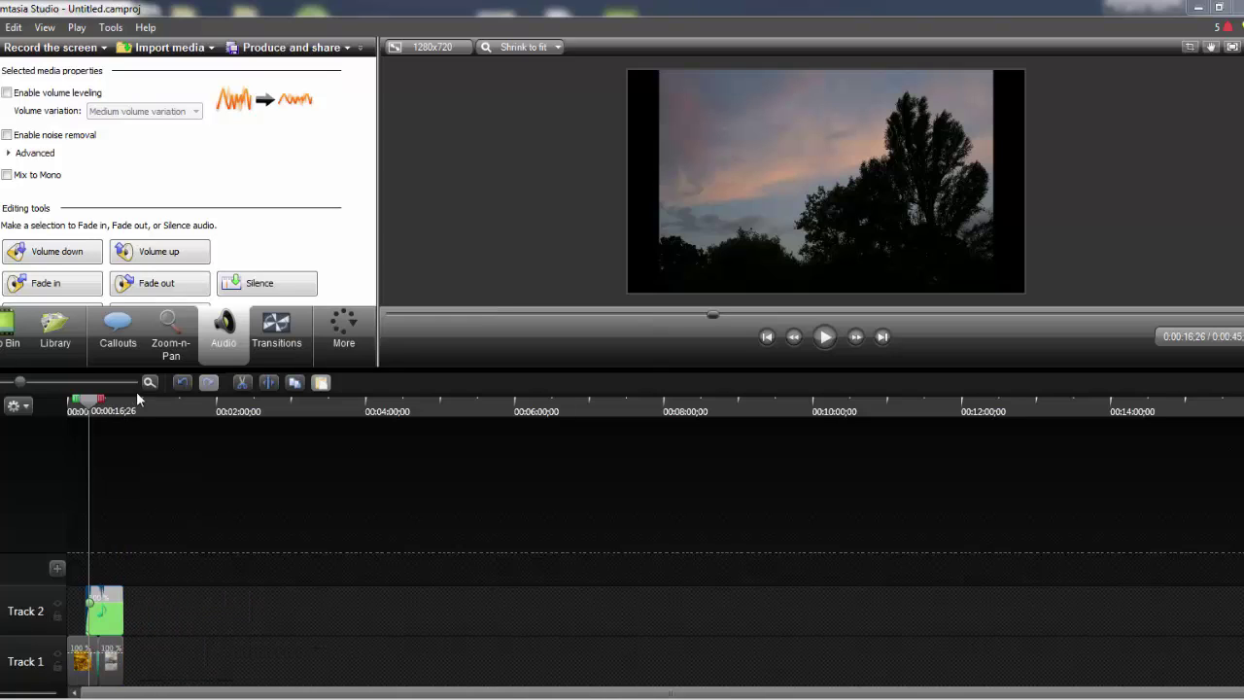
pyautogui.moveTo(19, 382); pyautogui.dragTo(81, 383)
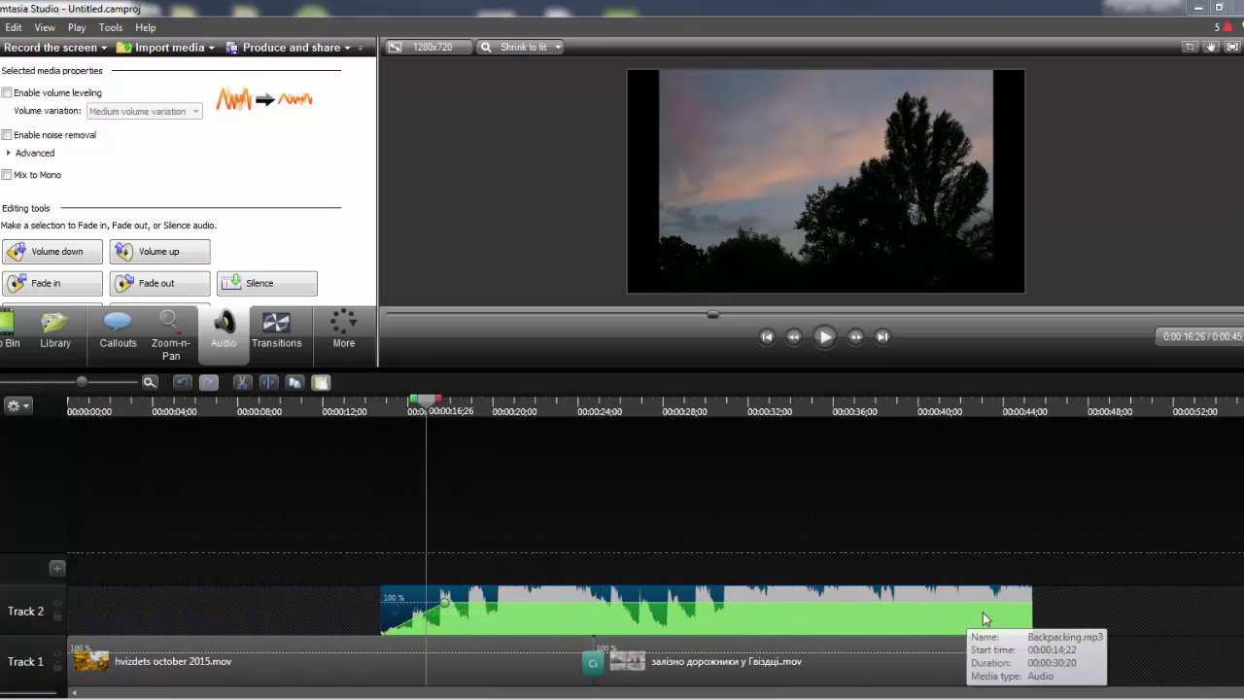
# Add a fade-out to the end of Backpacking.mp3 and play the ending from 0:40:07.
pyautogui.click(1000, 401)
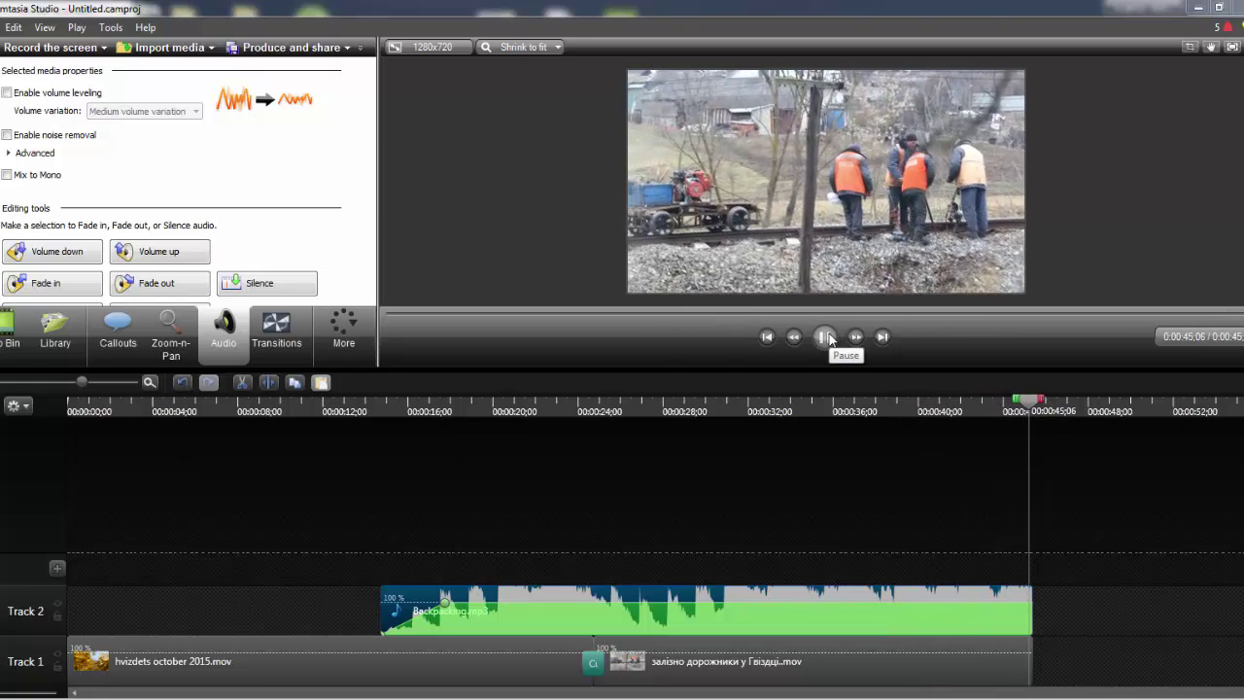
pyautogui.click(172, 286)
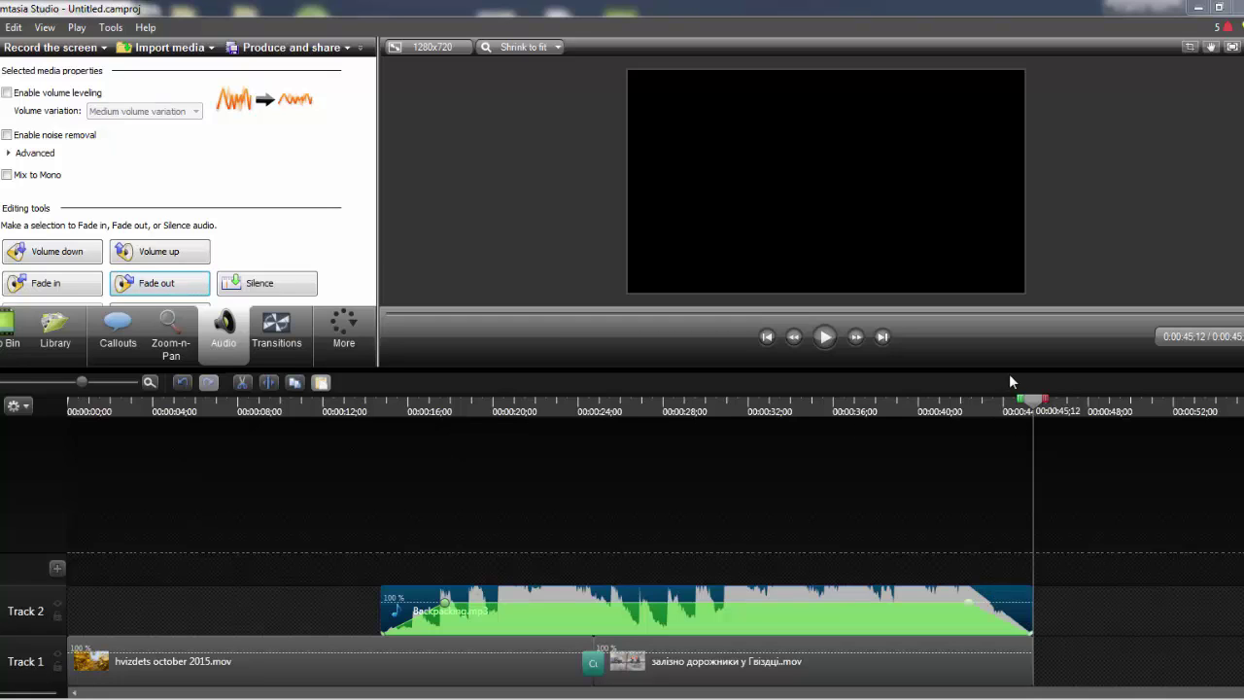
pyautogui.moveTo(1035, 404); pyautogui.dragTo(923, 406)
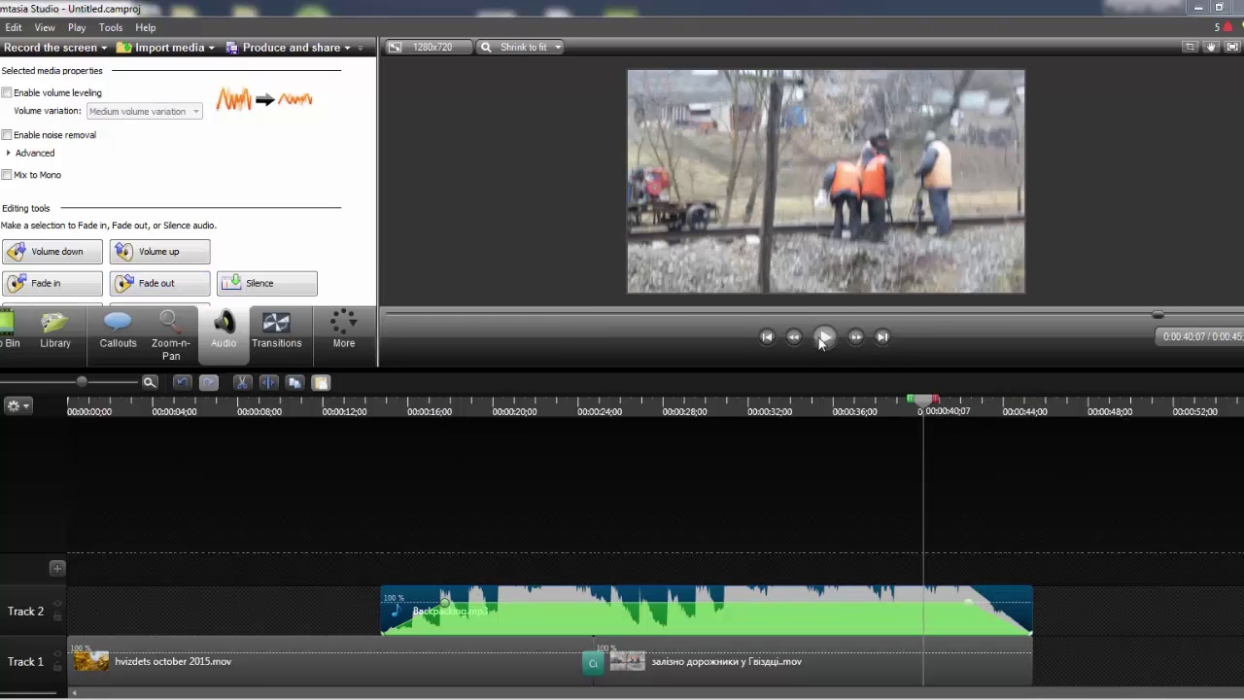
pyautogui.click(822, 337)
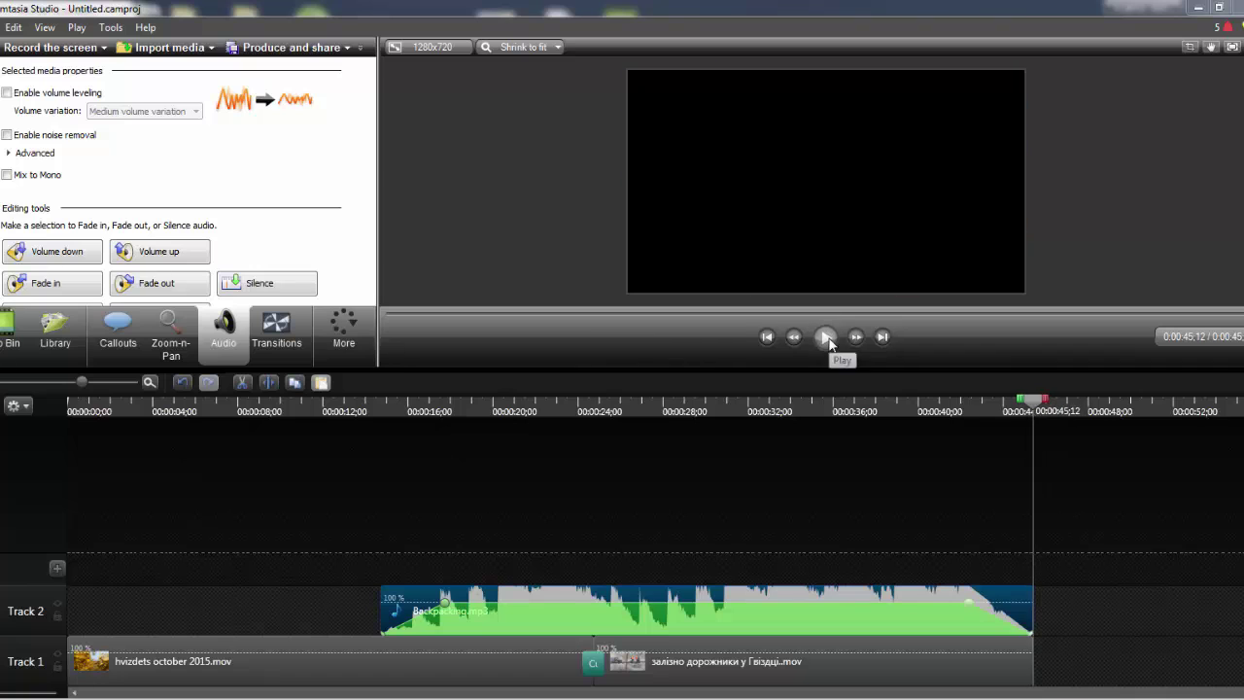
# Add a Fade through black transition at the end of the video.
pyautogui.click(254, 340)
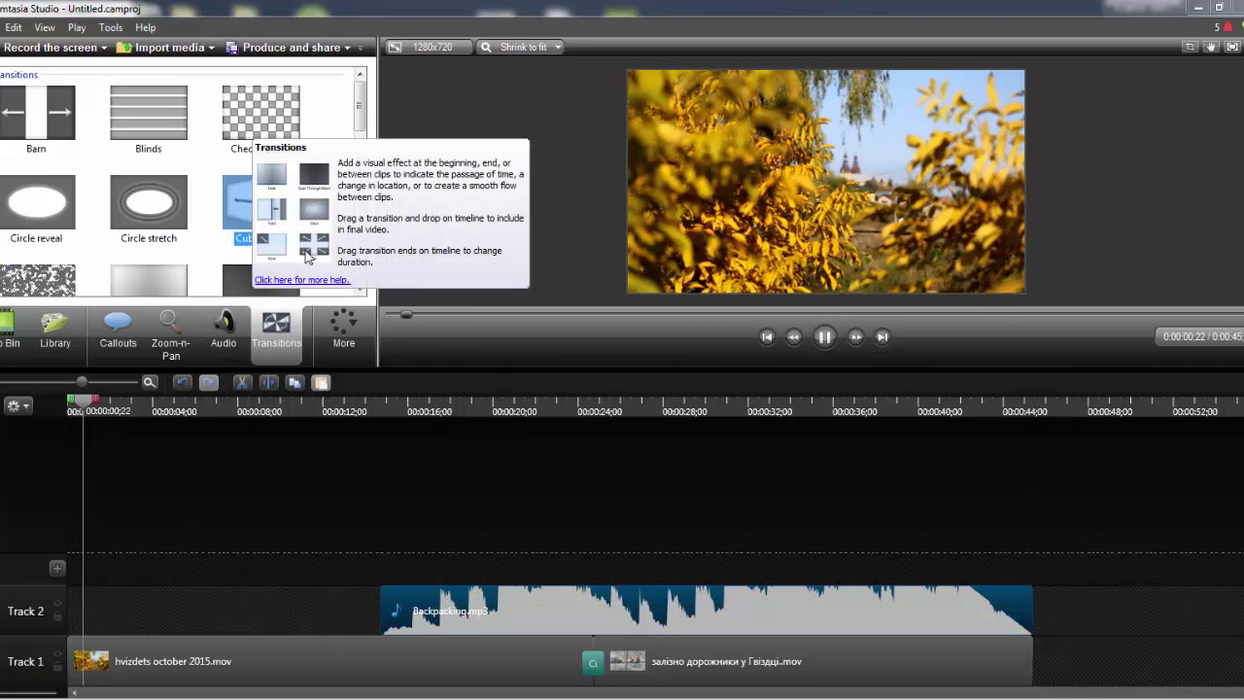
pyautogui.scroll(-3, 277, 112)
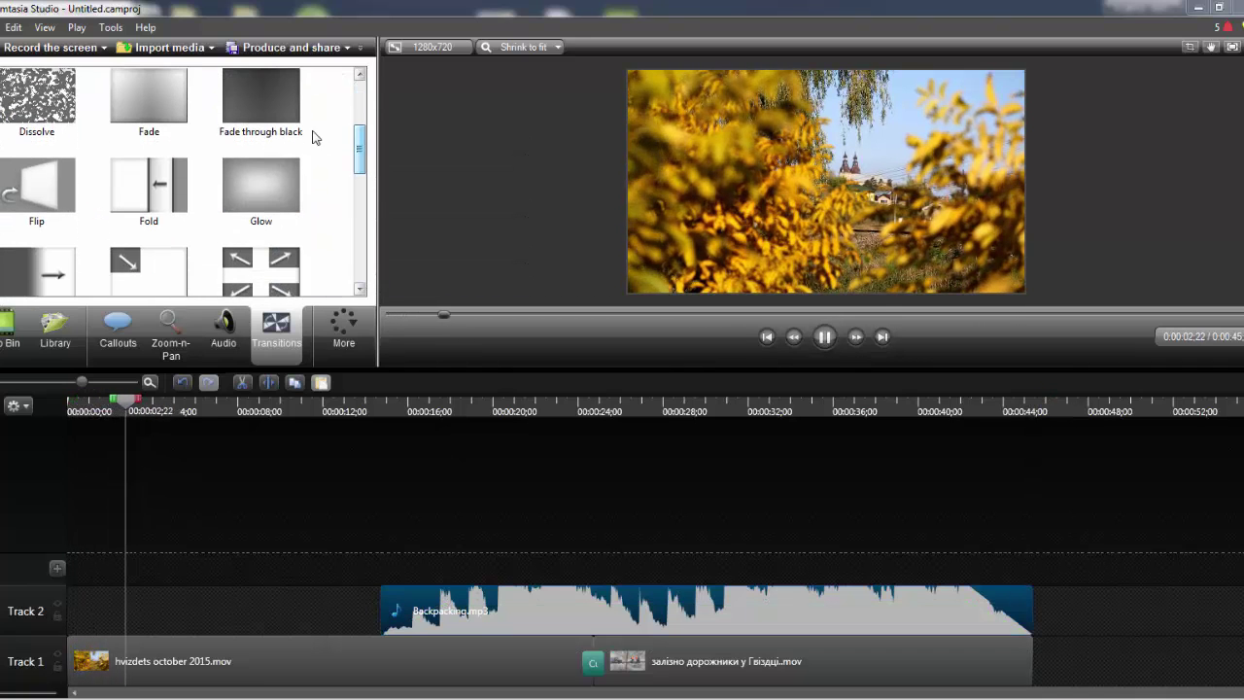
pyautogui.moveTo(277, 112)
pyautogui.mouseDown()
pyautogui.moveTo(841, 583)
pyautogui.moveTo(1044, 674)
pyautogui.moveTo(1032, 670)
pyautogui.mouseUp()
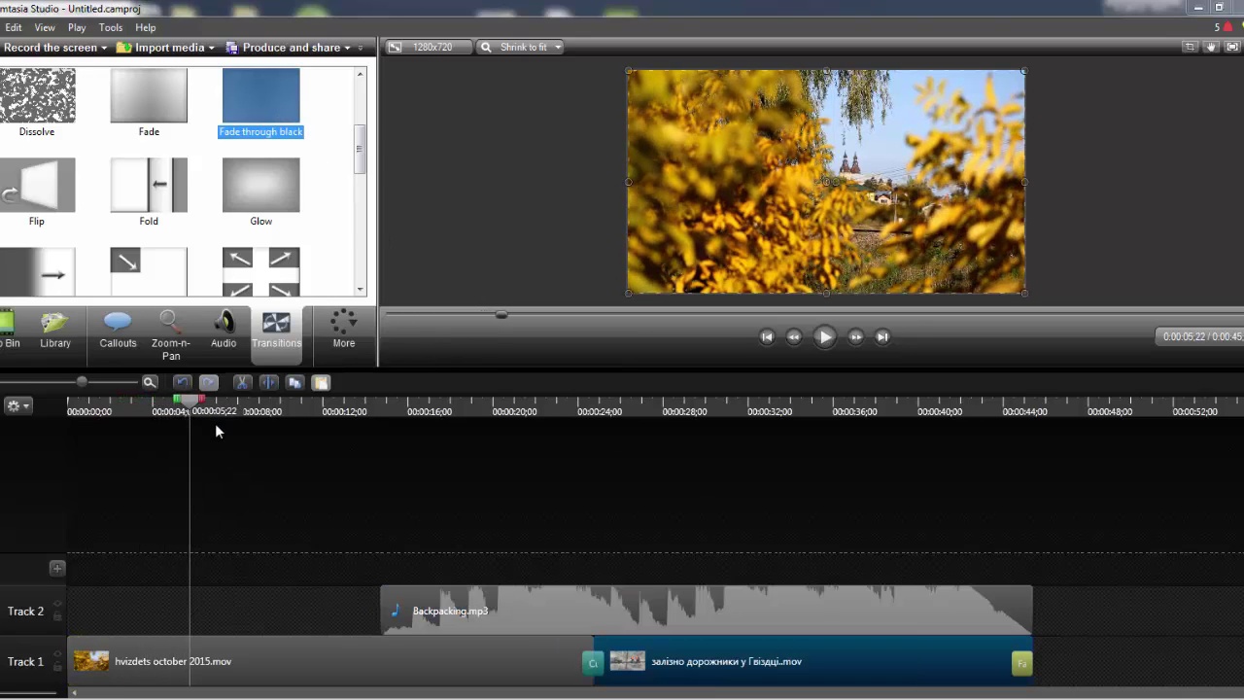
# Preview the video from the railway clip, set the playhead near 0:29, and launch the Production Wizard.
pyautogui.moveTo(192, 405); pyautogui.dragTo(980, 457)
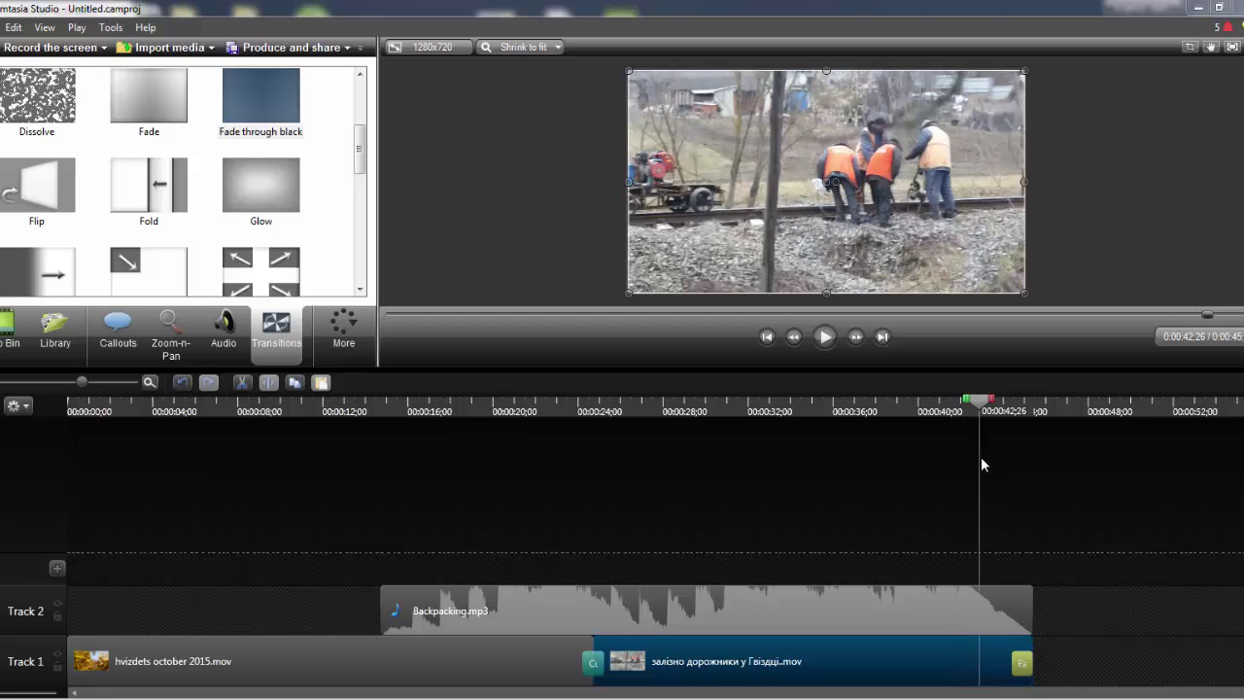
pyautogui.click(826, 336)
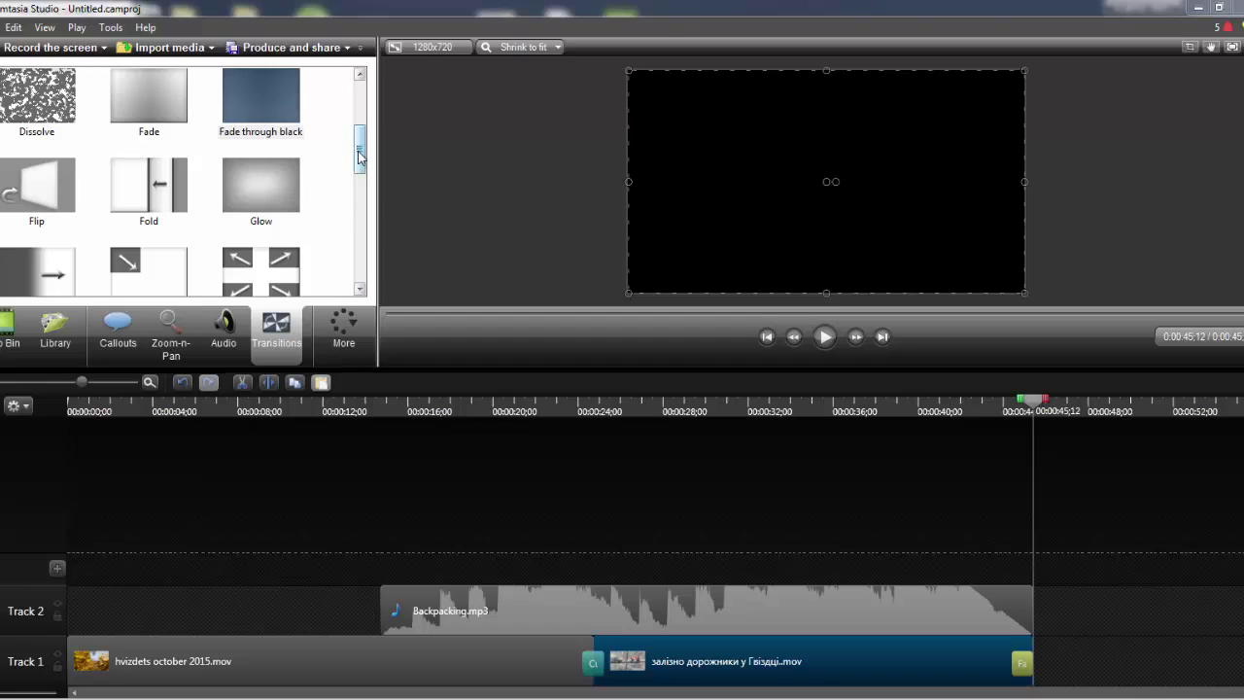
pyautogui.scroll(-5, 340, 204)
pyautogui.scroll(8, 333, 110)
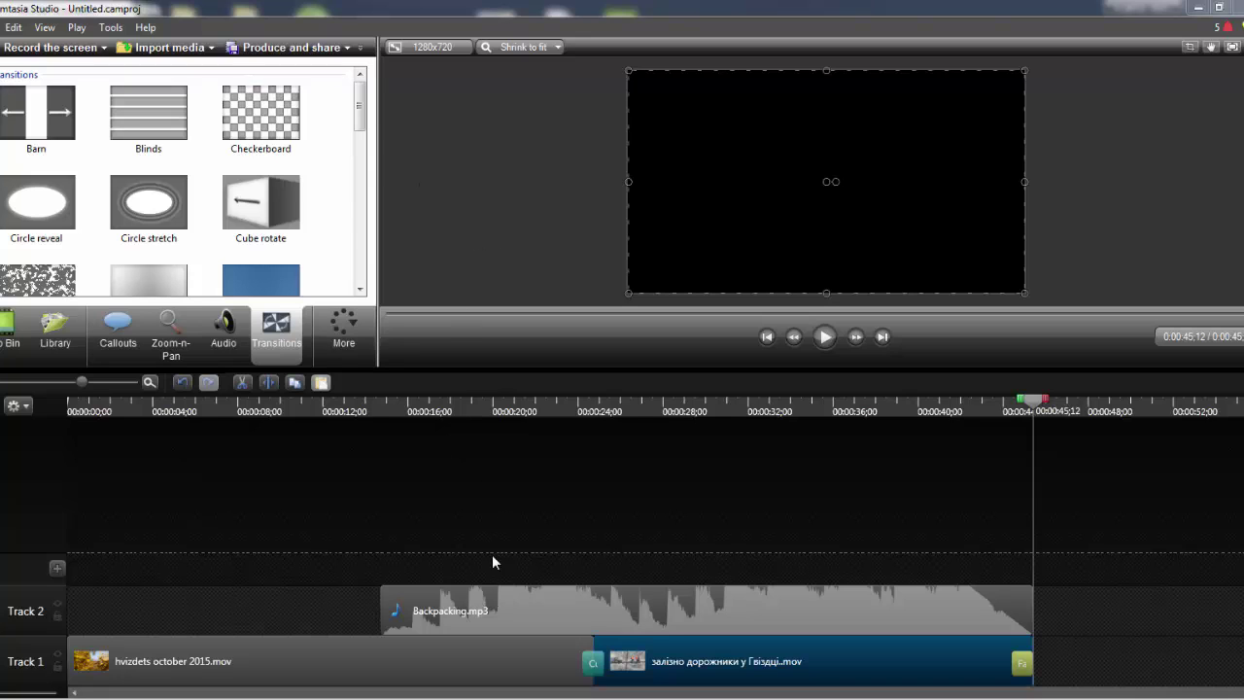
pyautogui.click(521, 415)
pyautogui.moveTo(519, 410); pyautogui.dragTo(669, 464)
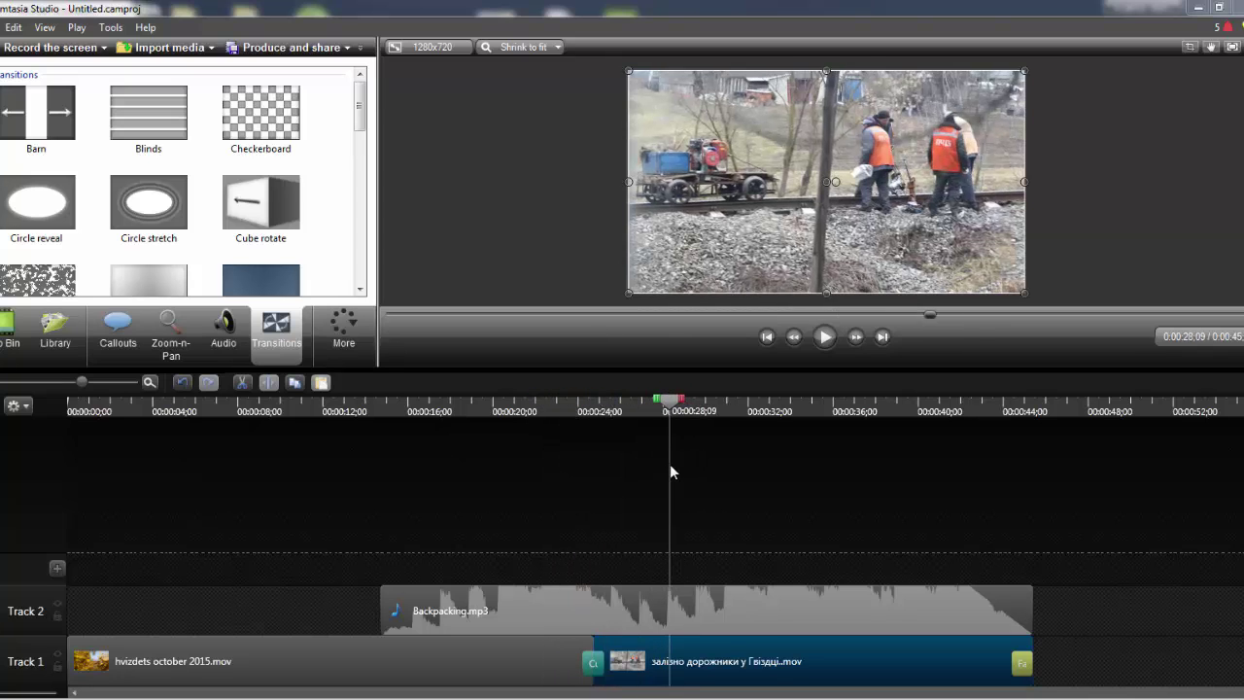
pyautogui.click(284, 46)
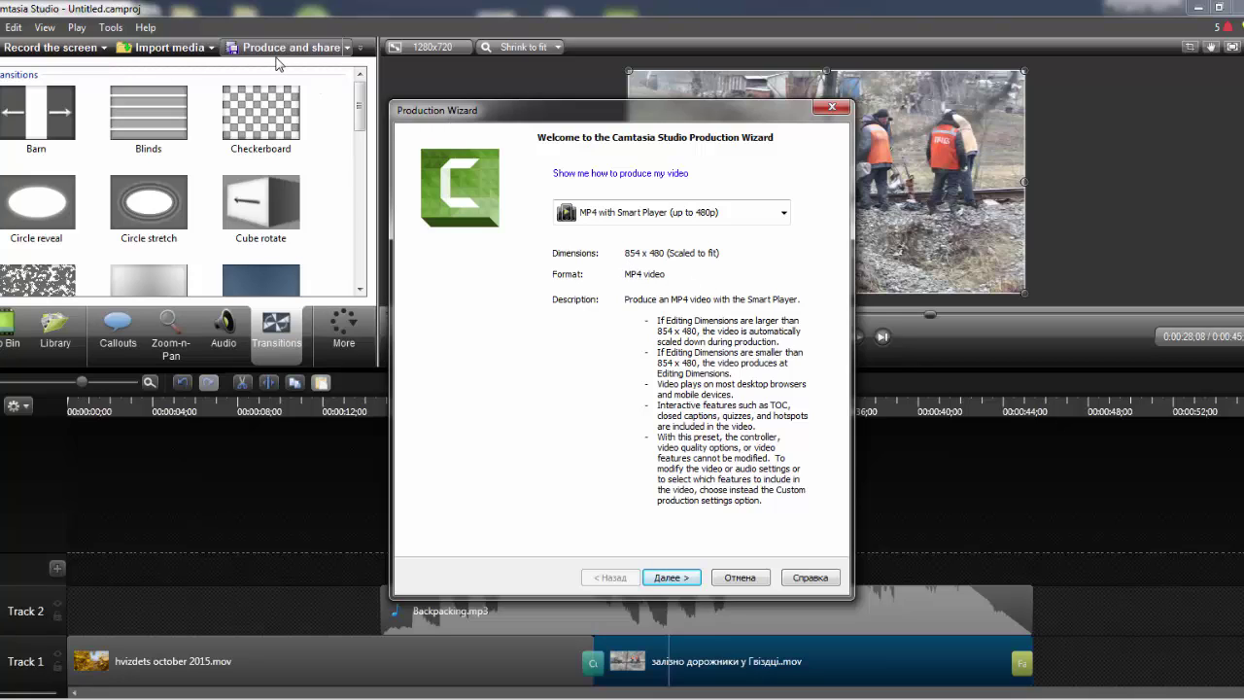
# Choose the MP4 only (up to 720p) production preset and advance to the save-location step.
pyautogui.click(784, 214)
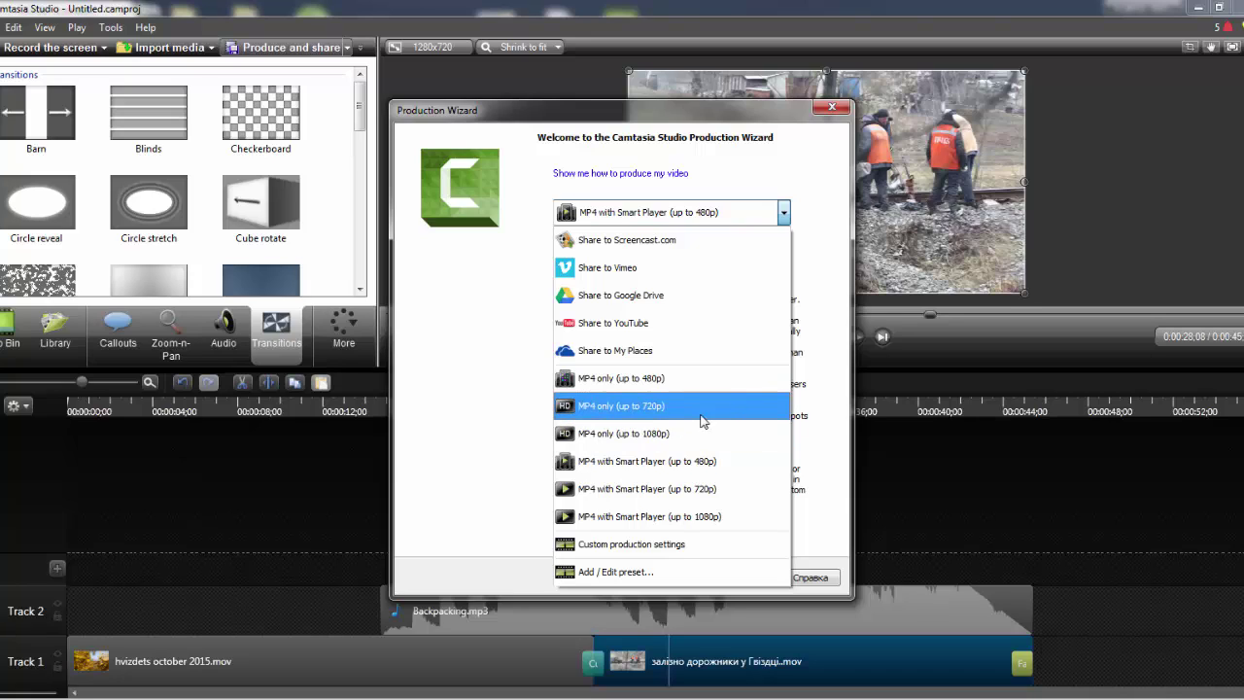
pyautogui.click(608, 408)
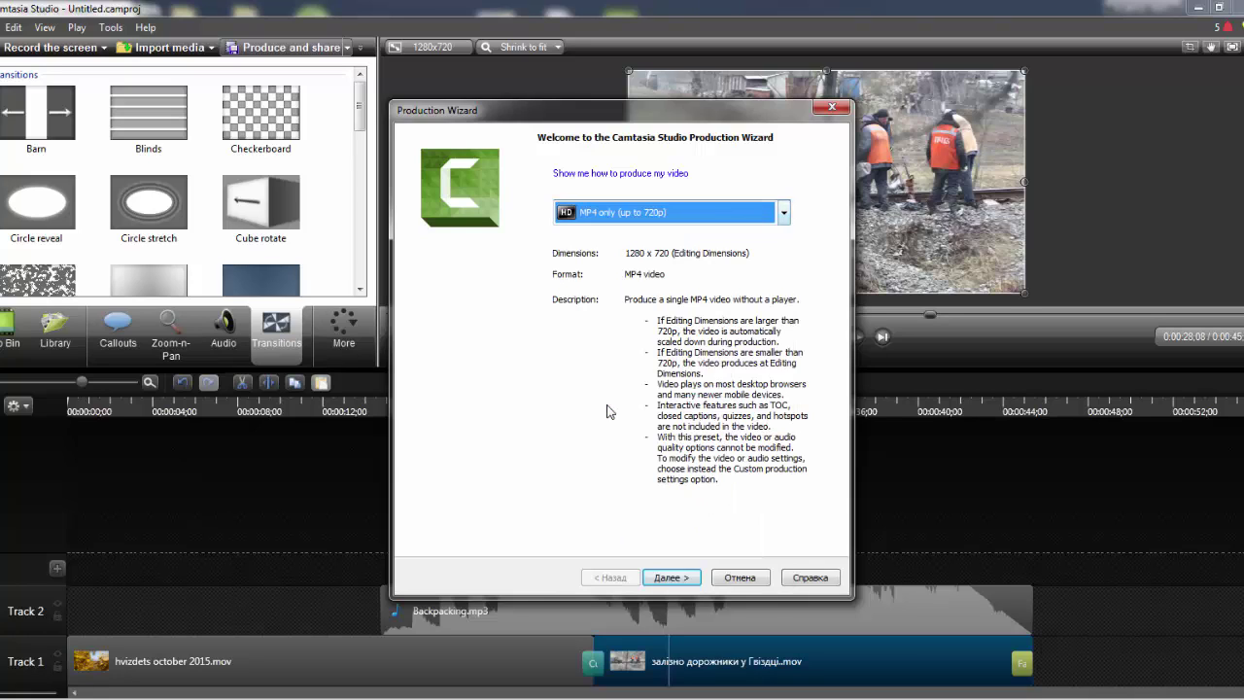
pyautogui.click(676, 579)
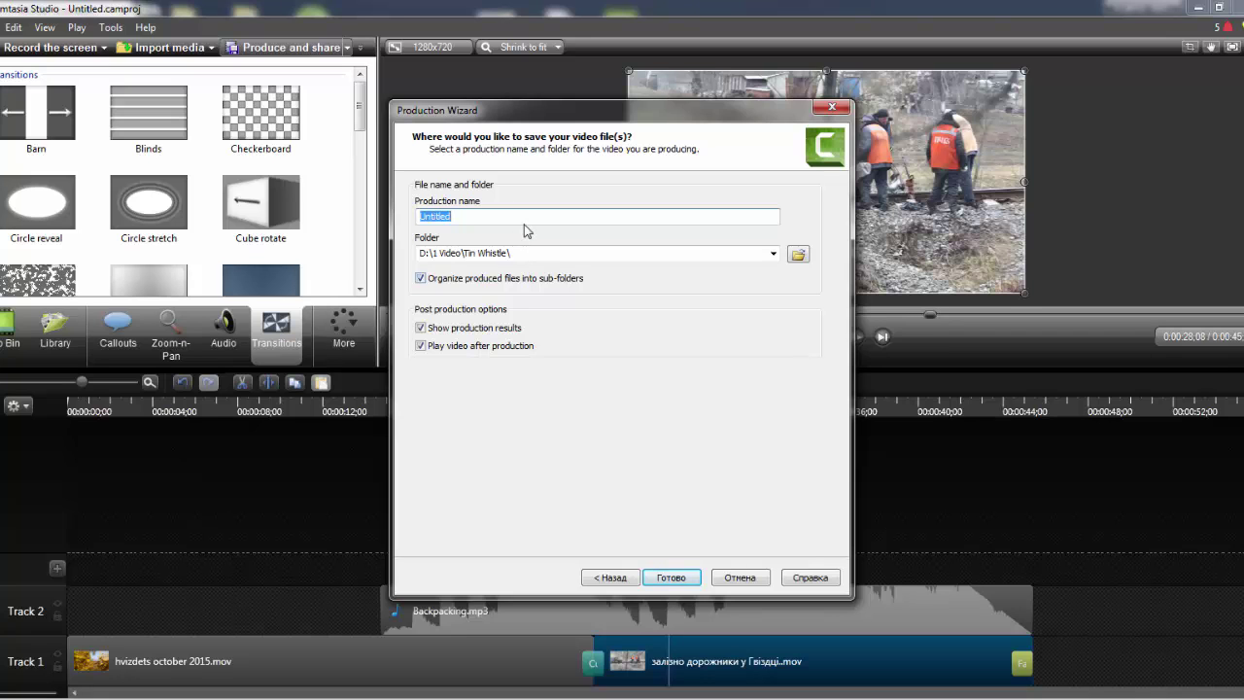
# Save the production as pershe video.mp4 in the Tin Whistle folder and start rendering.
pyautogui.click(797, 254)
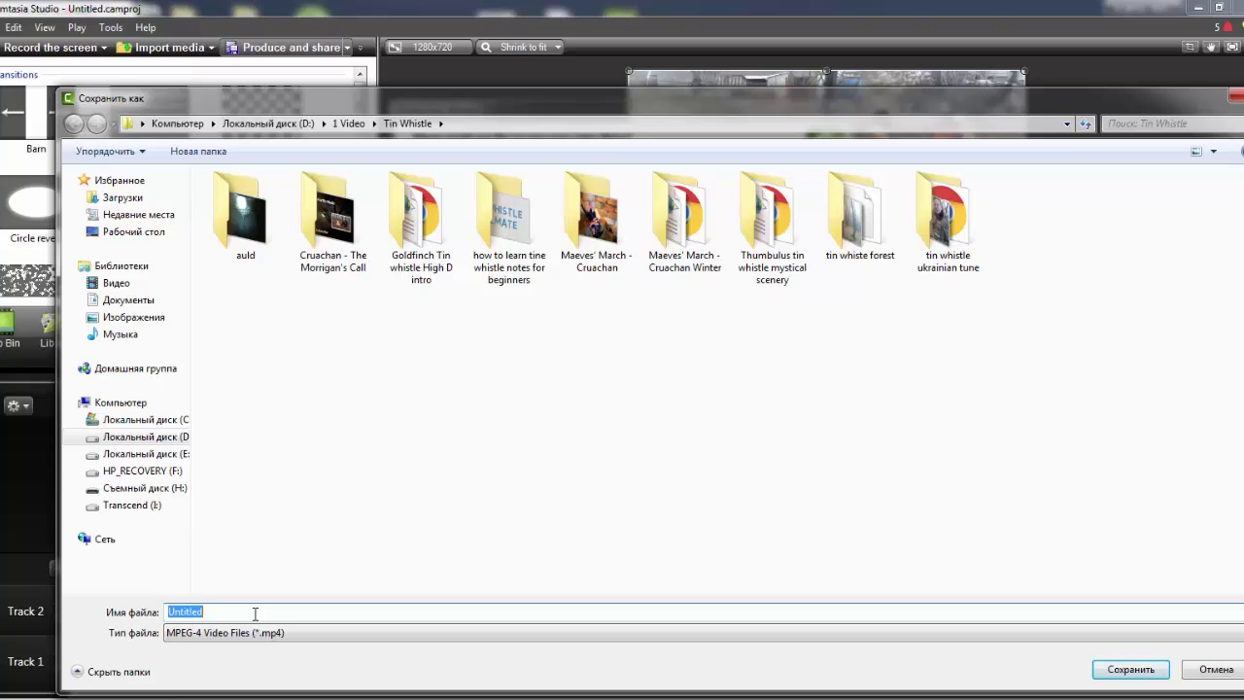
pyautogui.write('pershe')
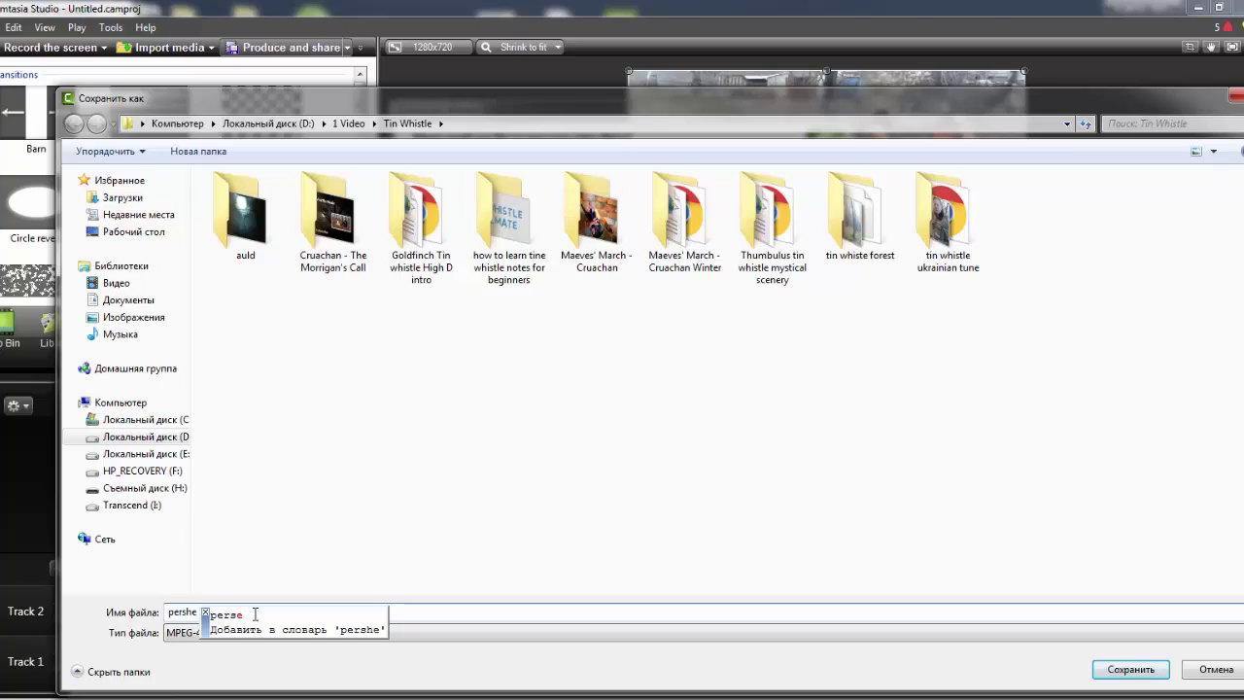
pyautogui.write(' video')
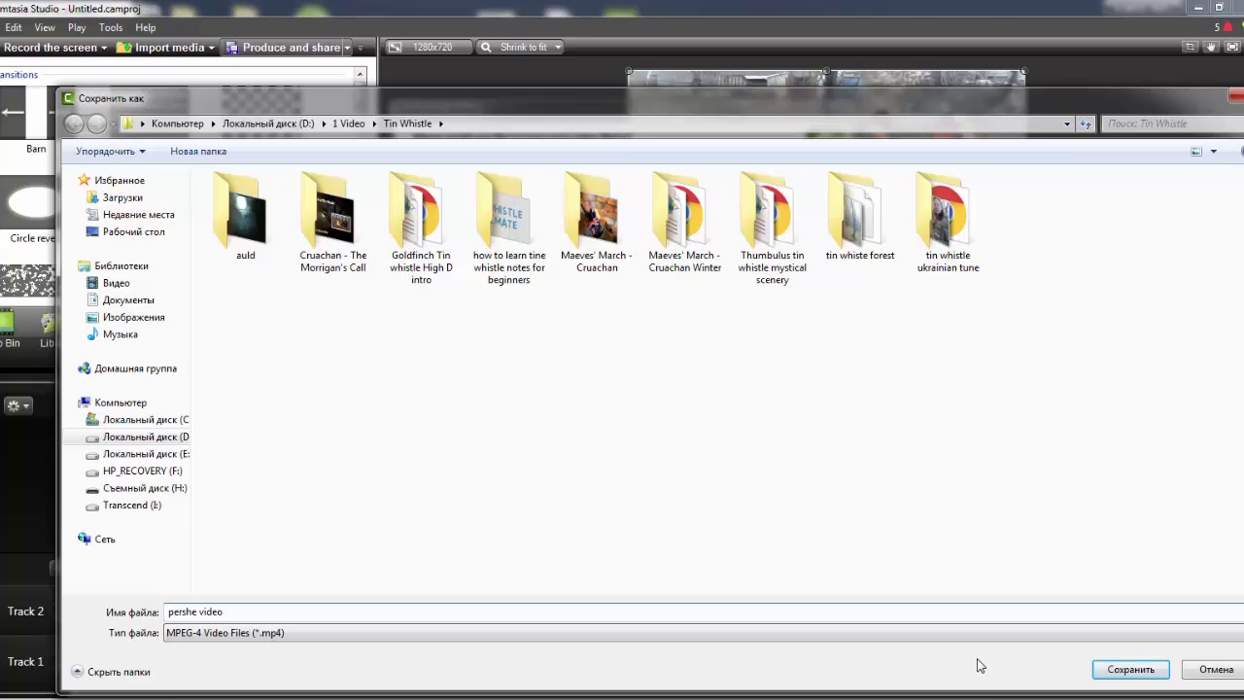
pyautogui.click(1130, 670)
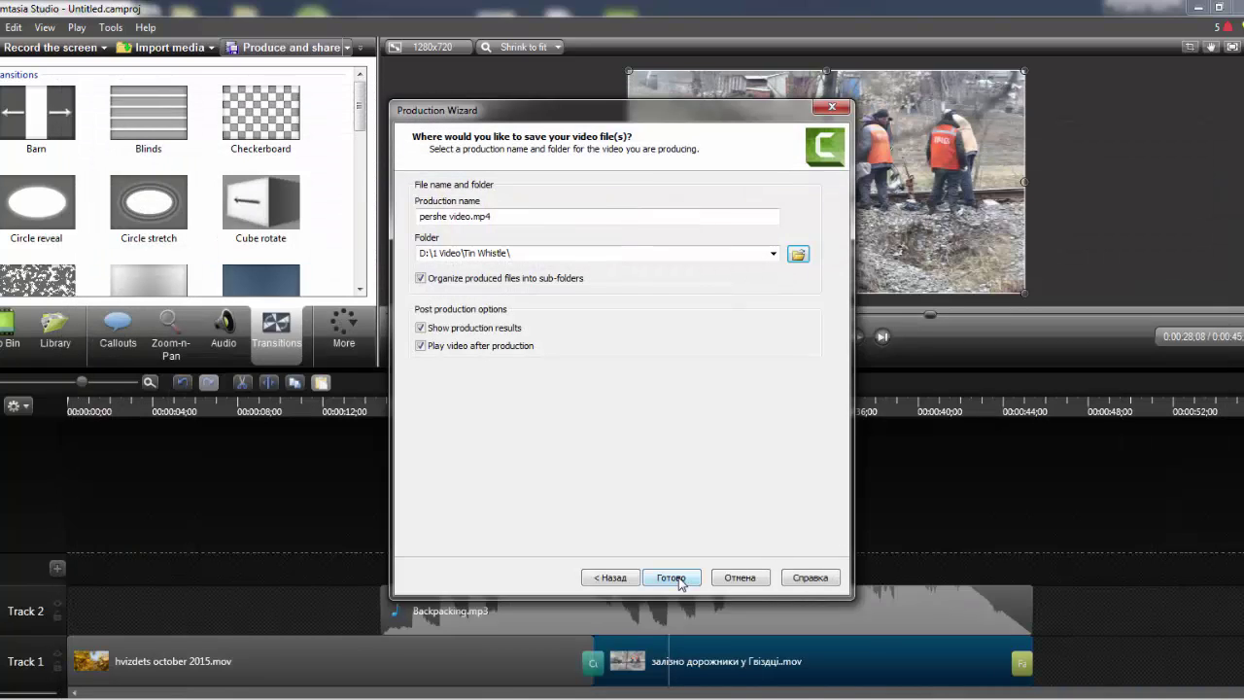
pyautogui.click(685, 576)
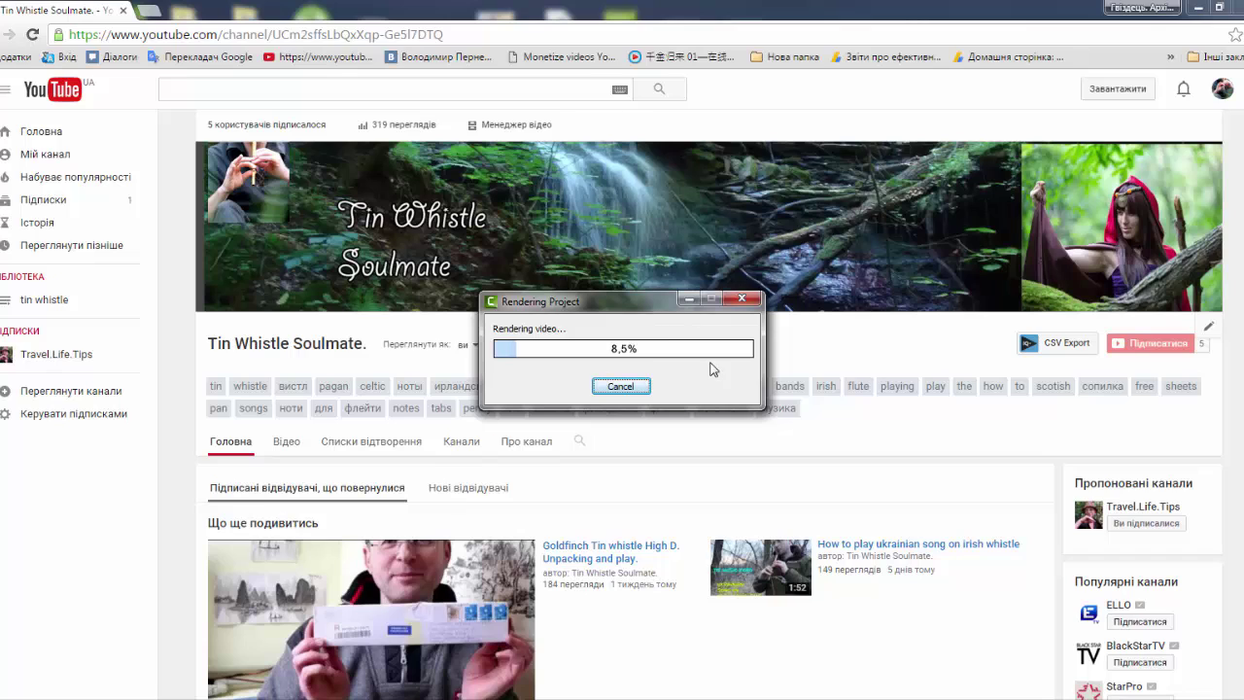
# Cancel the render in progress, confirm, and close the Production Wizard back to the timeline.
pyautogui.click(632, 391)
pyautogui.click(633, 393)
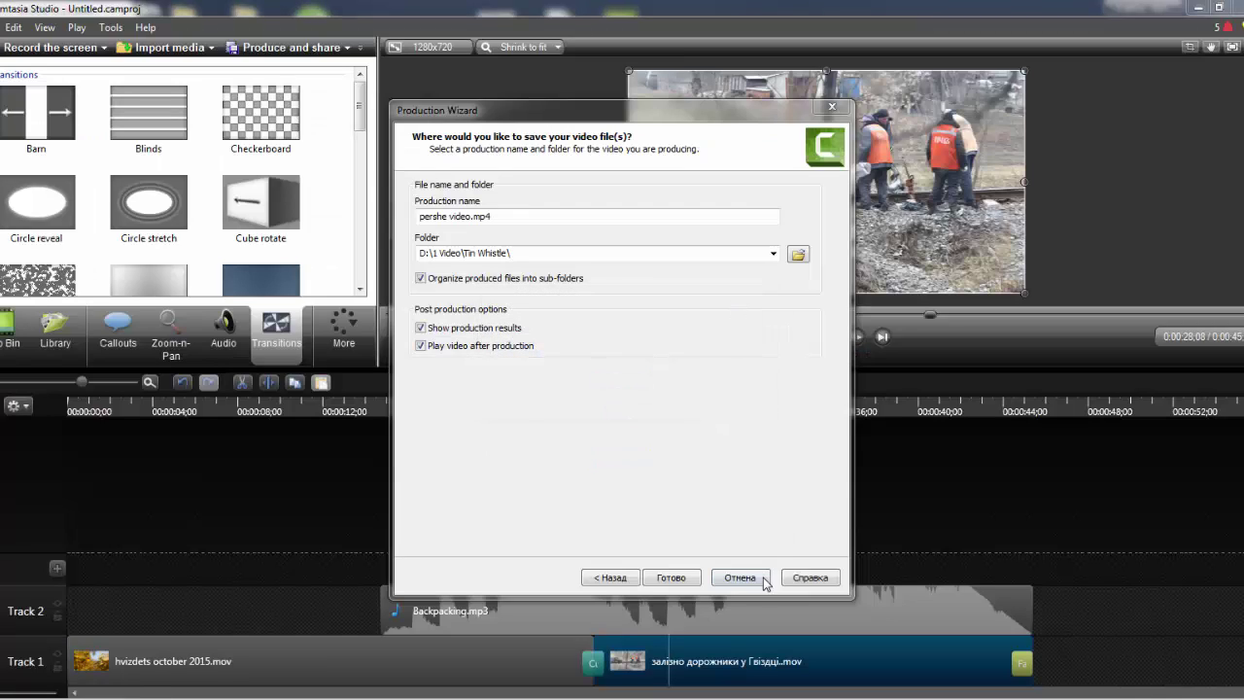
pyautogui.click(741, 577)
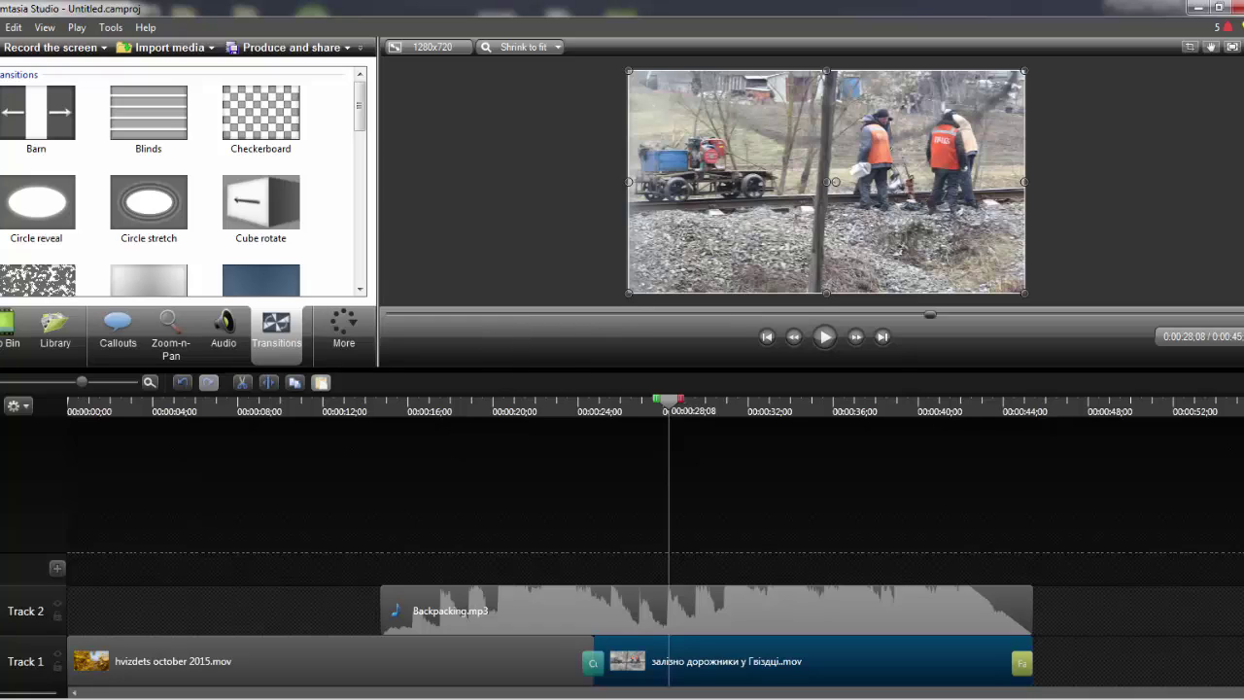
# Launch Internet Explorer from All Programs in the Start menu.
pyautogui.press('super')
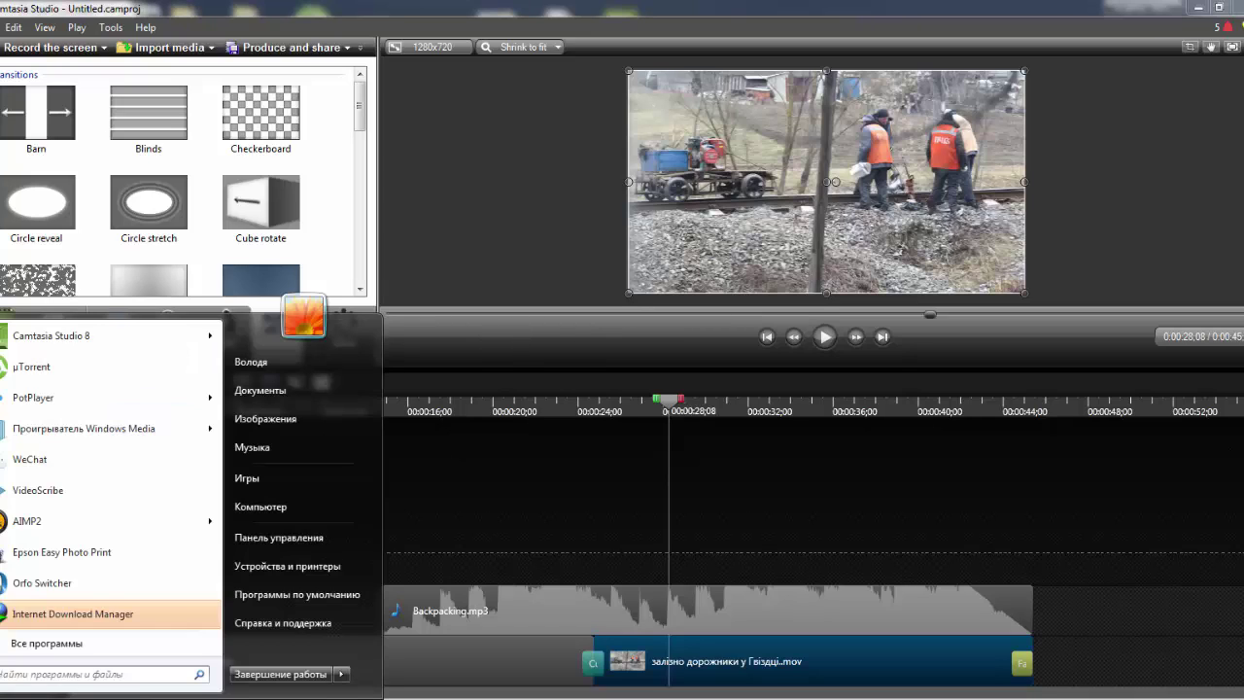
pyautogui.click(71, 643)
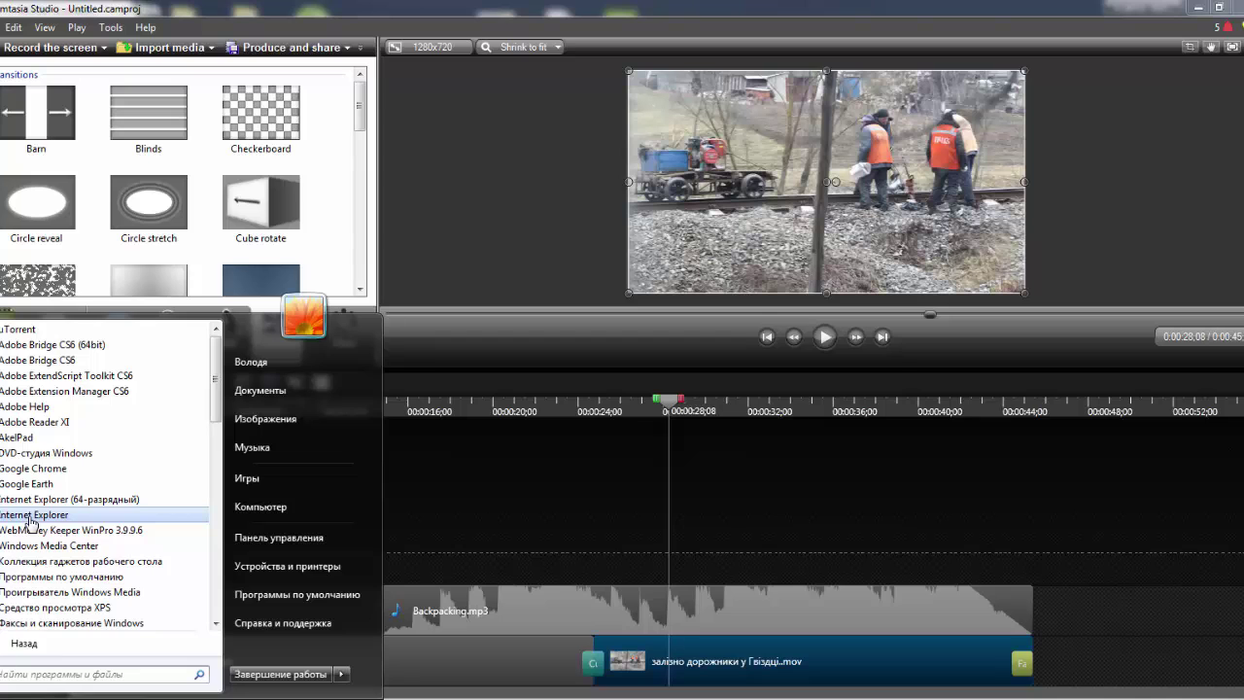
pyautogui.click(31, 518)
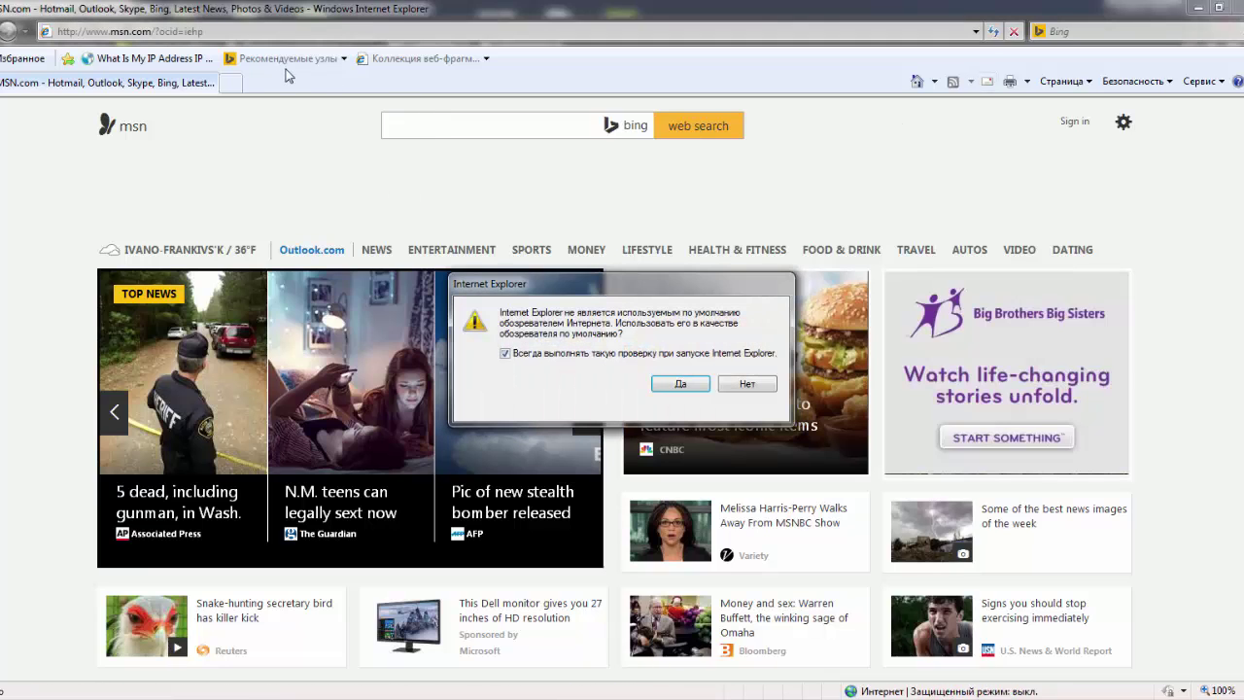
# Decline the default-browser prompt, try 'gmail' as an address, then return to MSN.
pyautogui.click(748, 384)
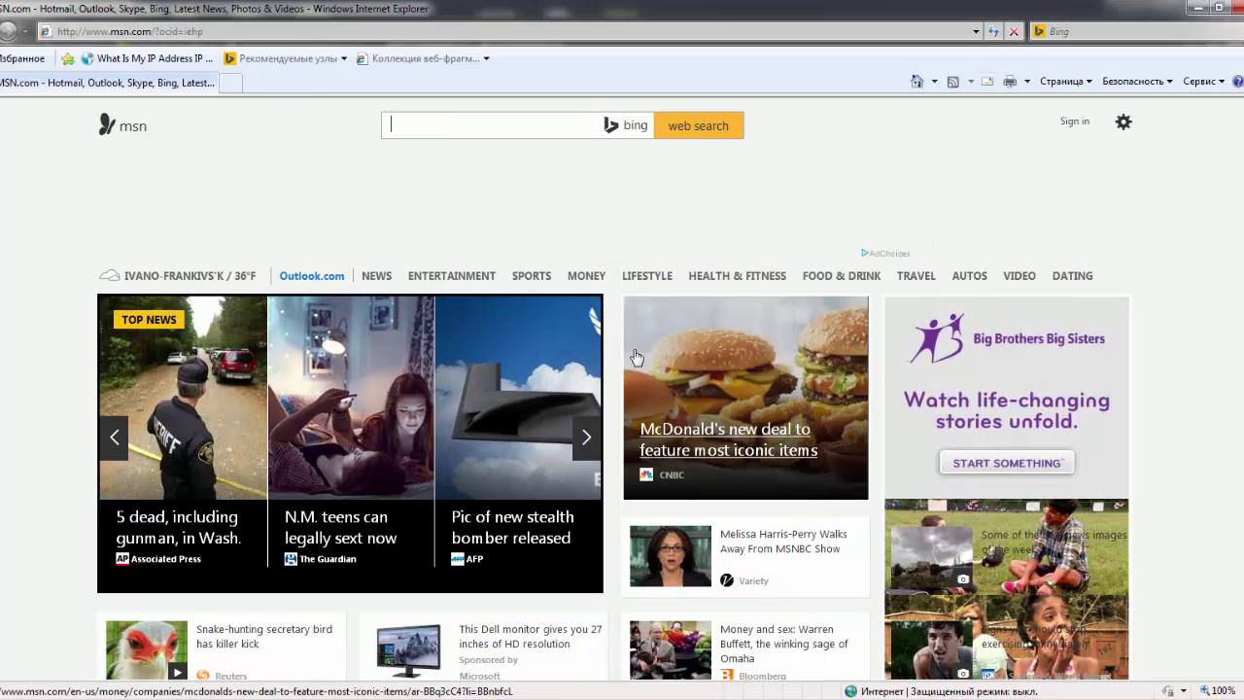
pyautogui.click(250, 34)
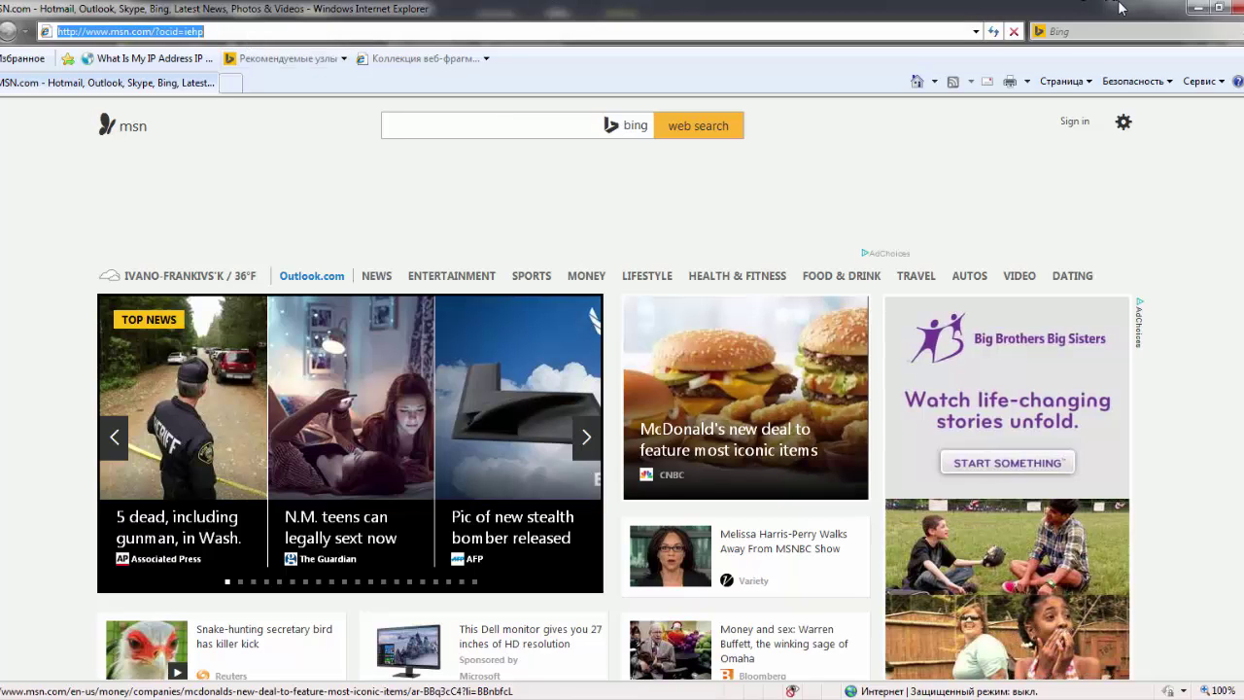
pyautogui.write('gm')
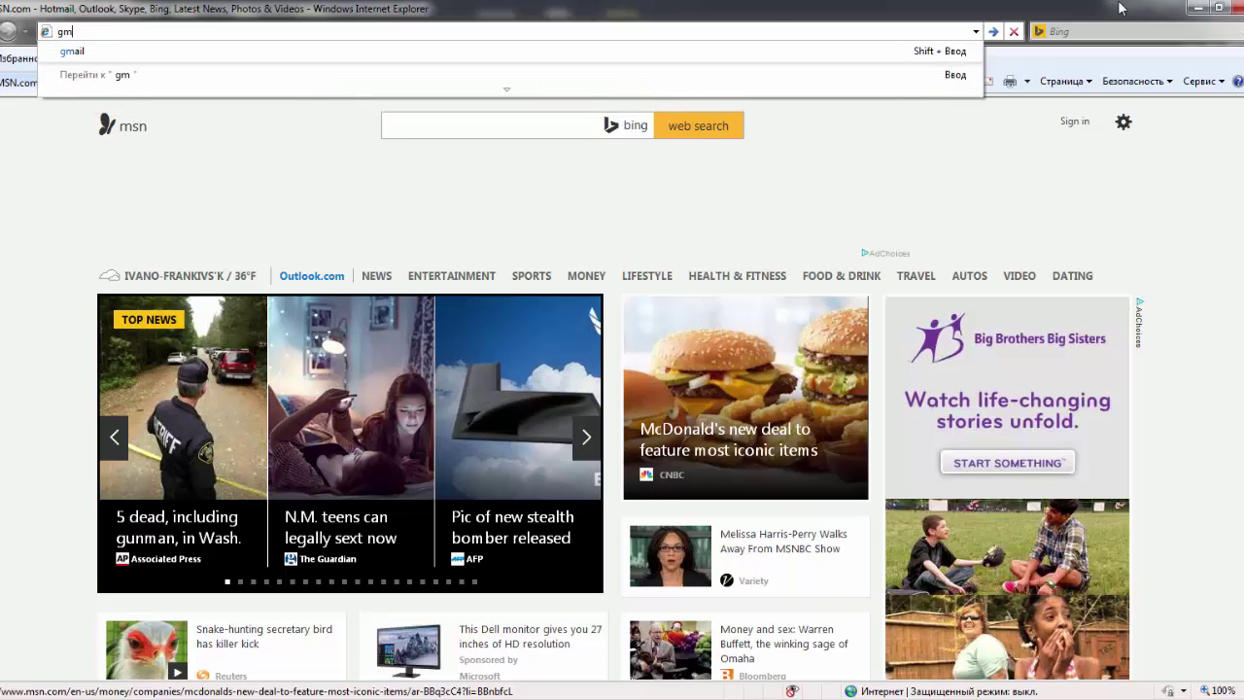
pyautogui.write('ail')
pyautogui.press('Return')
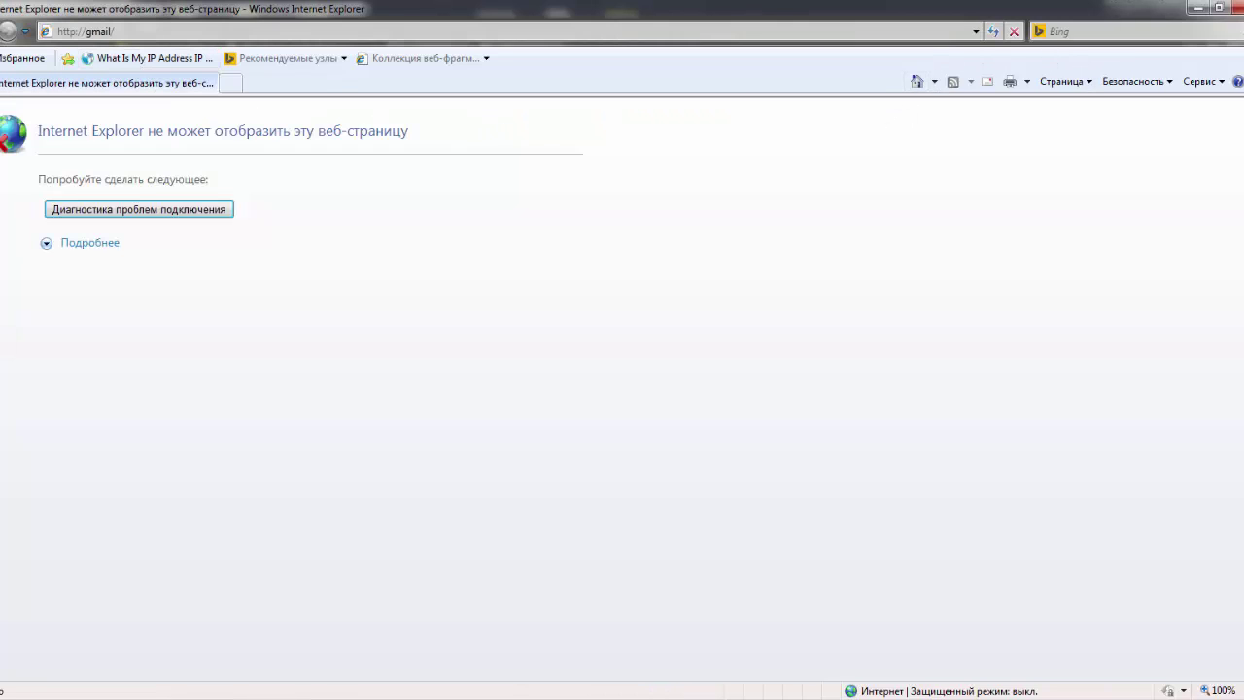
pyautogui.hotkey('alt', 'Home')
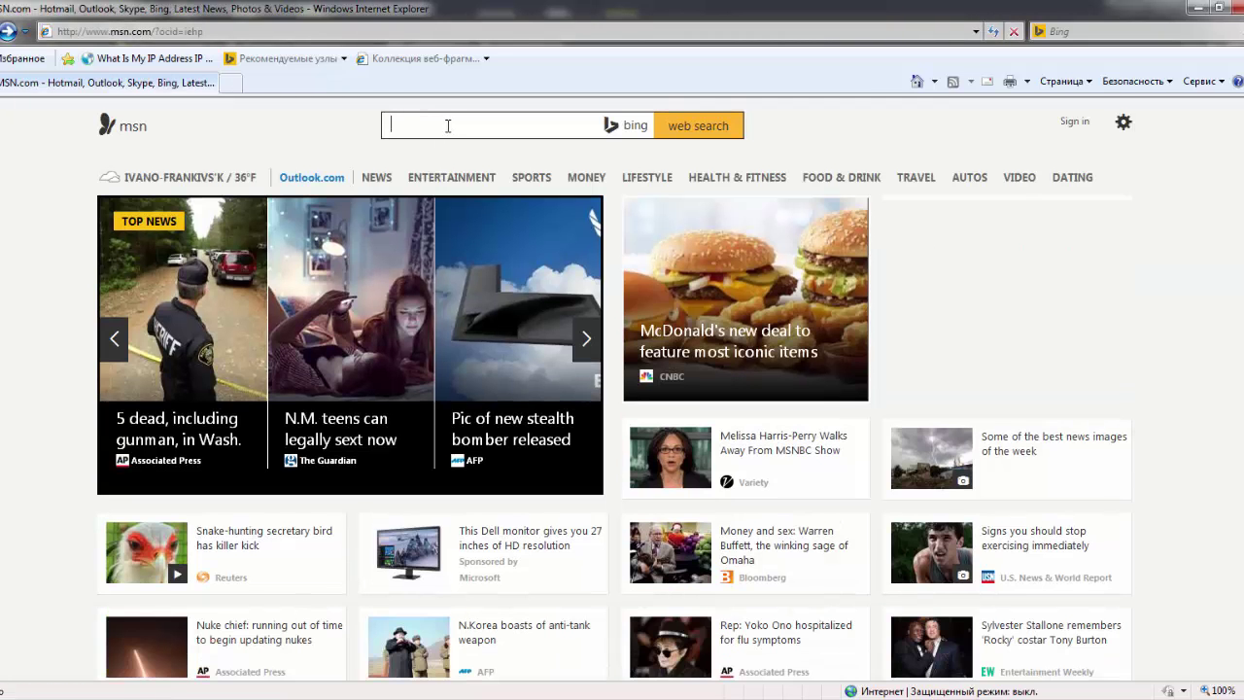
# Search Bing for gmail, maximize the window, and follow the Gmail - Email from Google result.
pyautogui.click(447, 125)
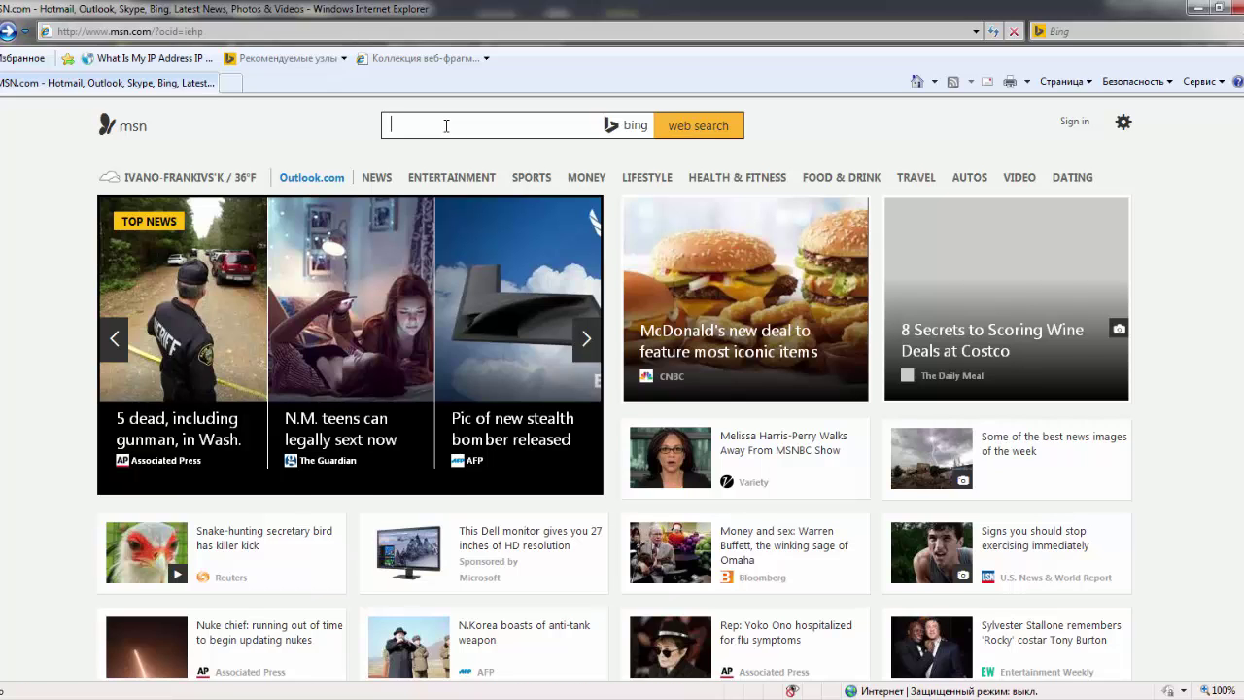
pyautogui.write('gmail')
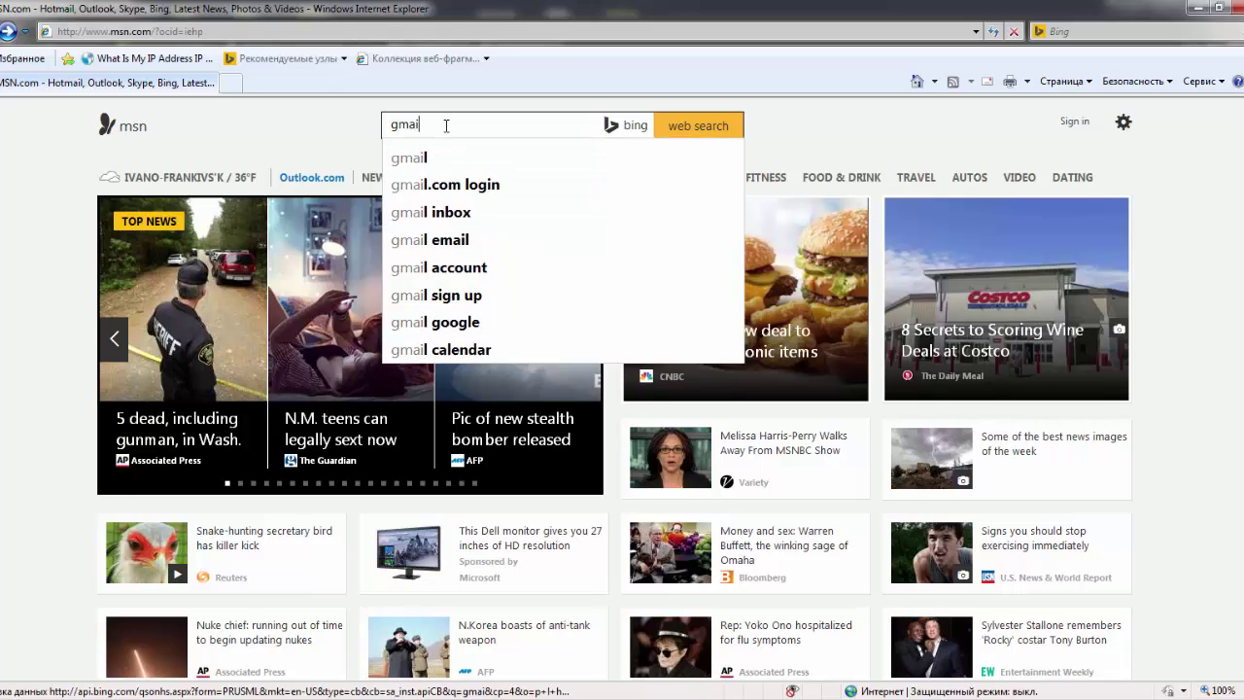
pyautogui.click(426, 161)
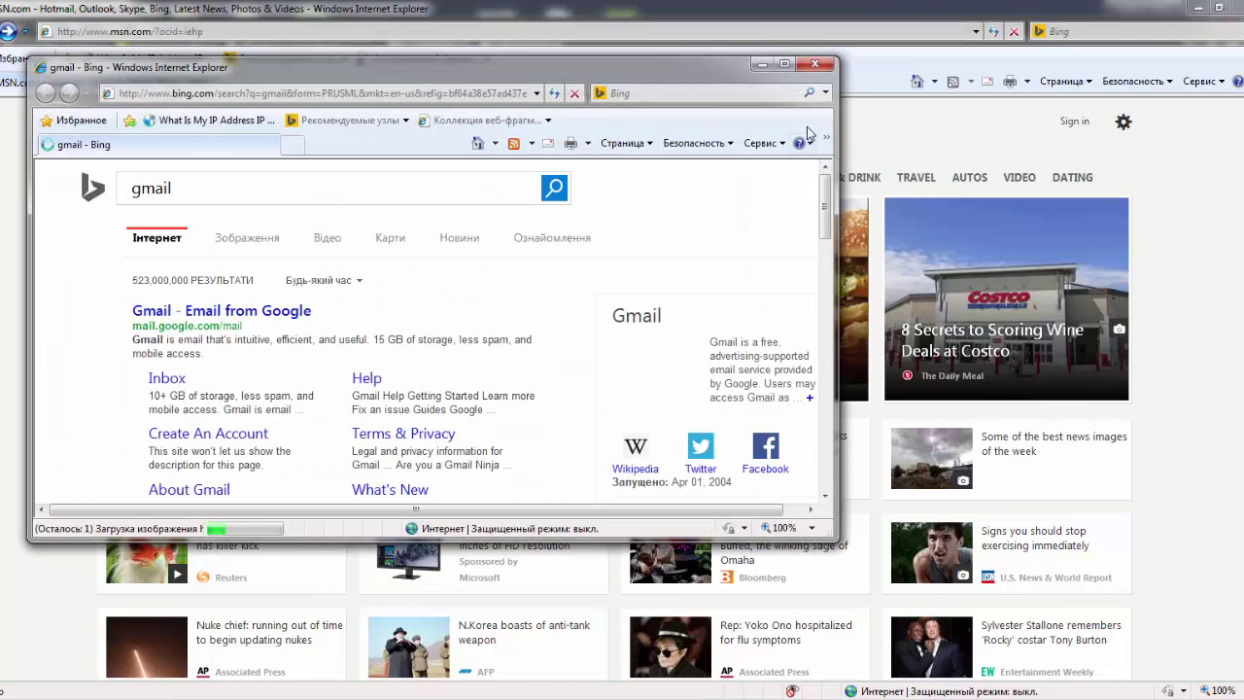
pyautogui.click(784, 64)
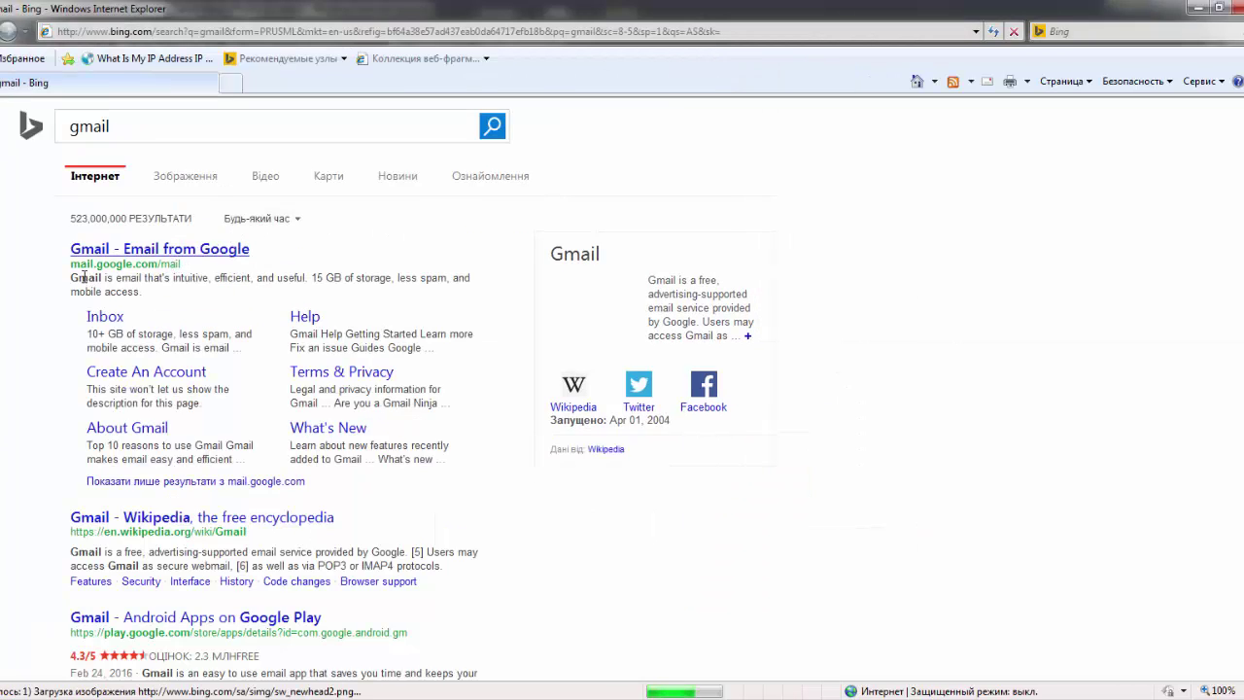
pyautogui.click(131, 252)
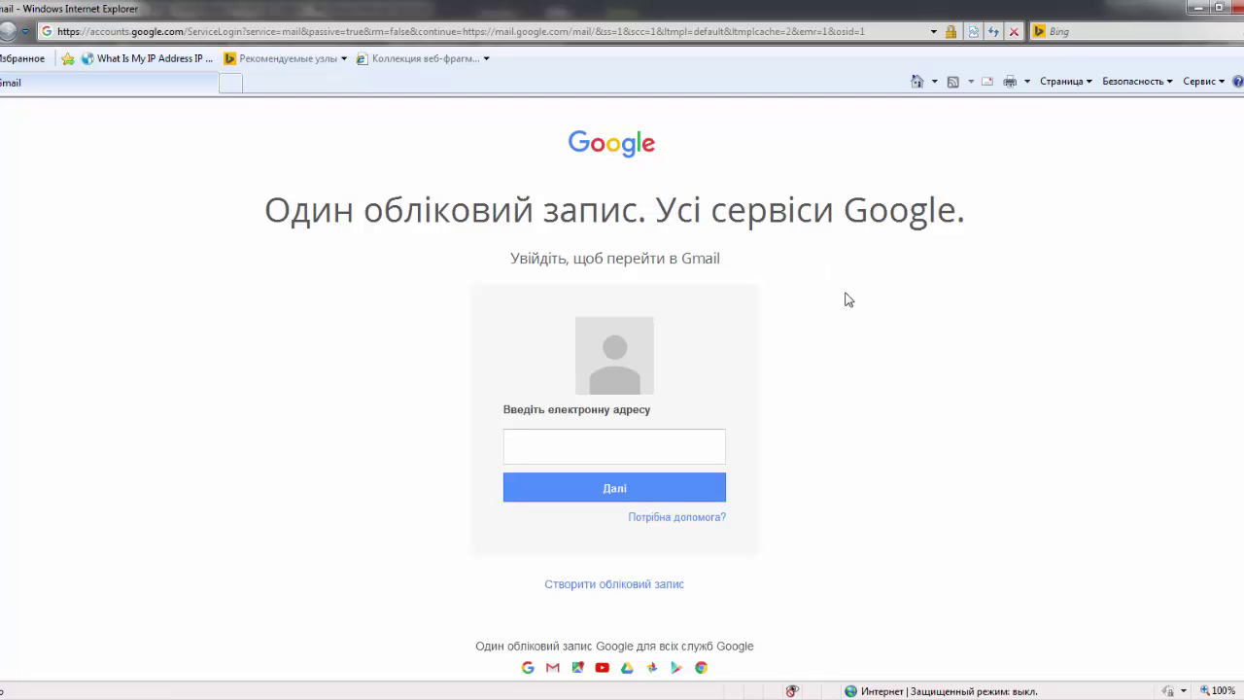
# Start a new Google account and enter the user's first name and surname.
pyautogui.click(614, 586)
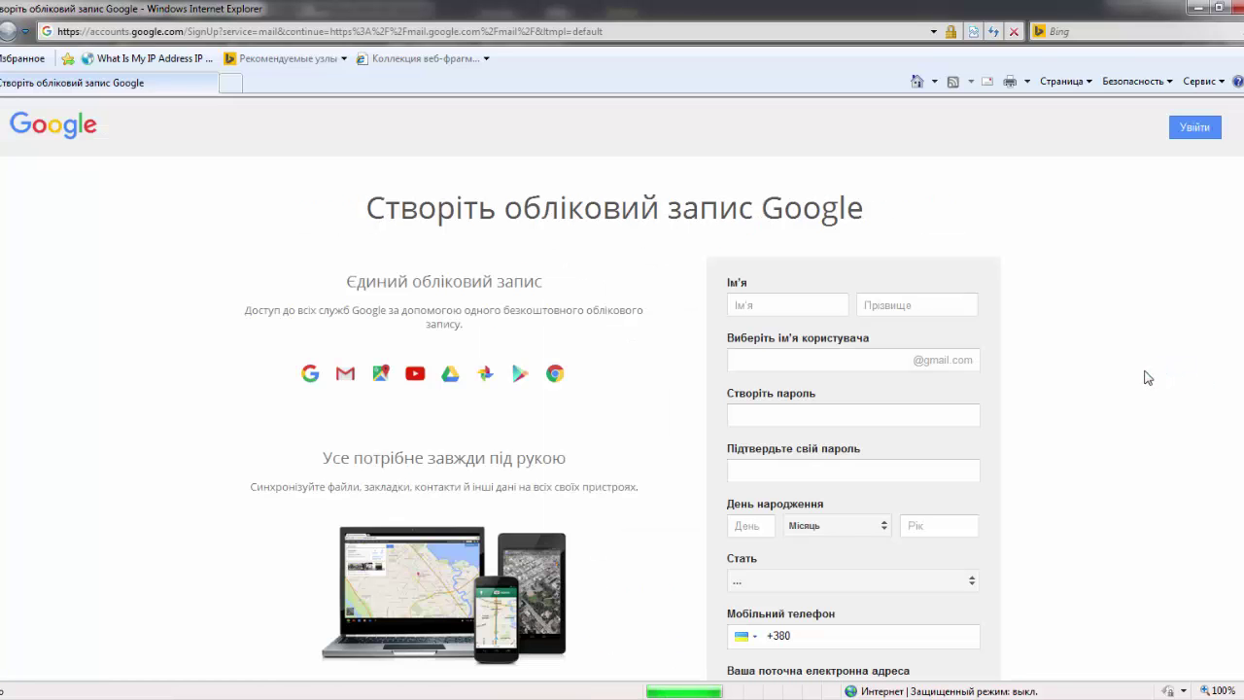
pyautogui.click(773, 305)
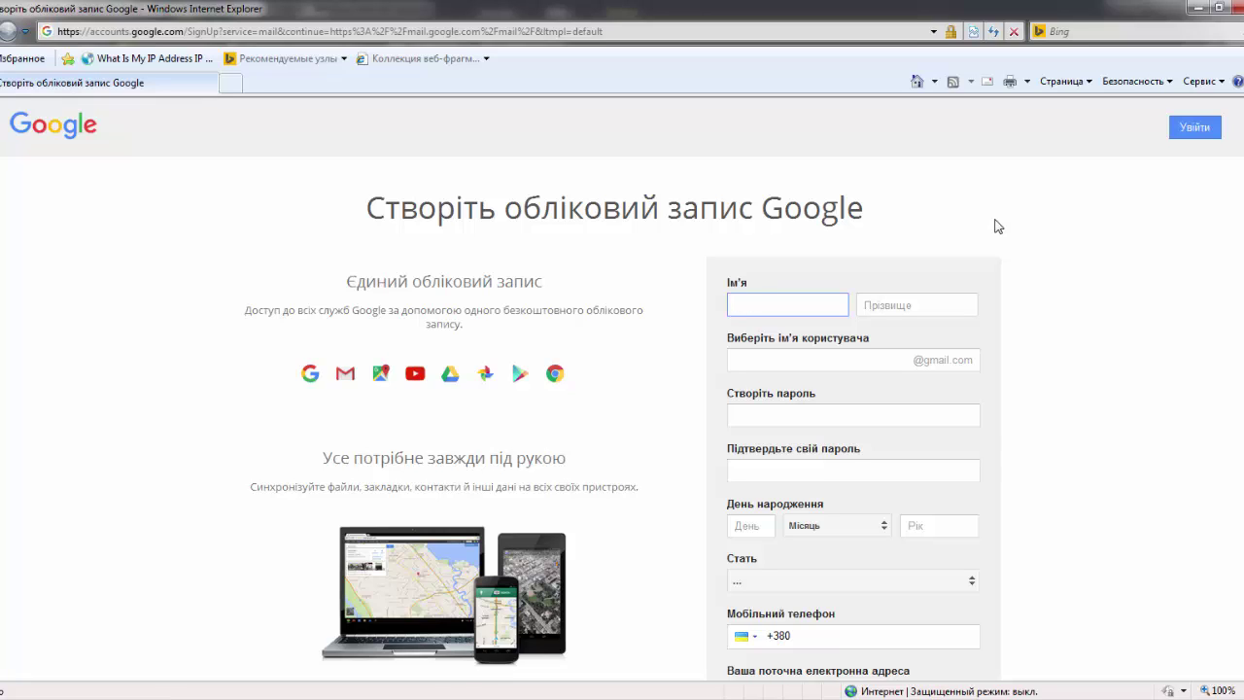
pyautogui.click(897, 307)
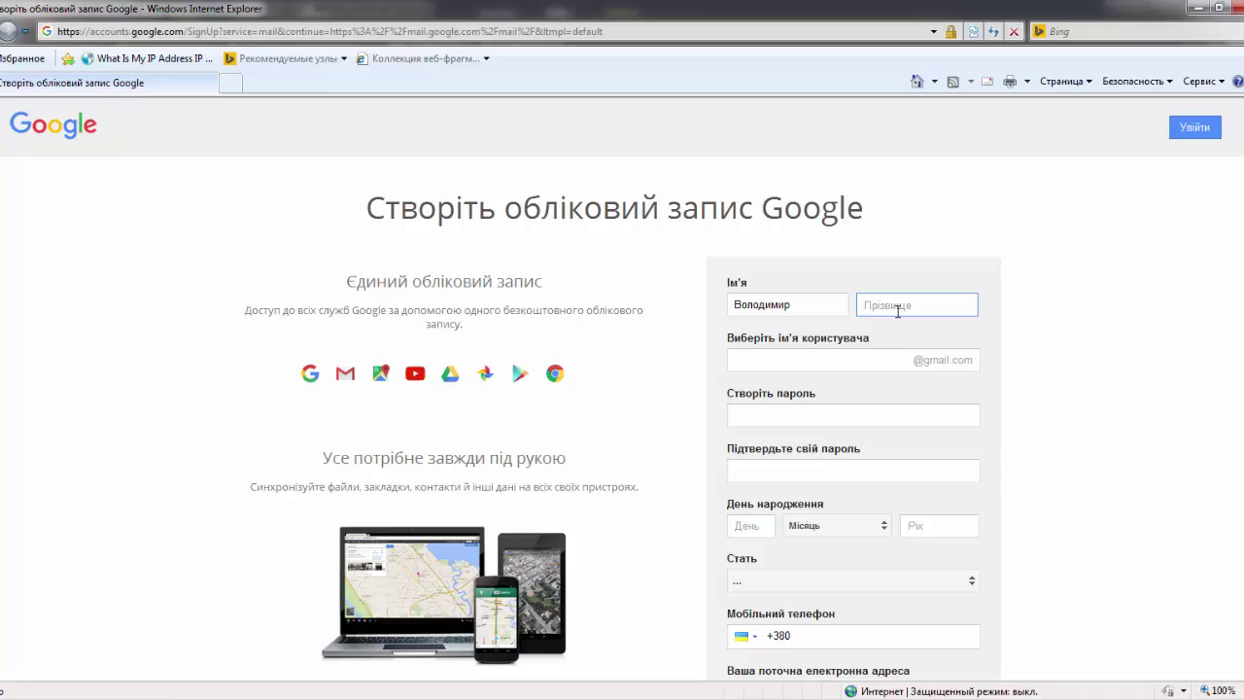
pyautogui.click(800, 362)
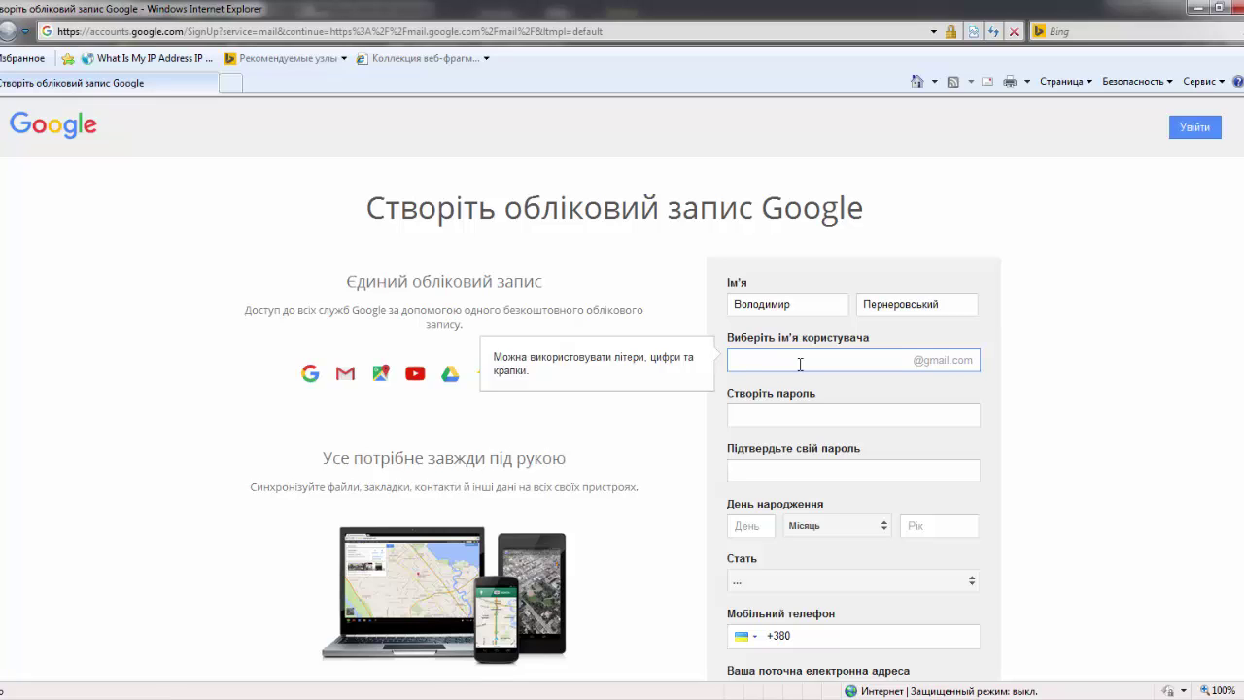
# Enter a username and password, then change the username after it proves already taken.
pyautogui.click(833, 417)
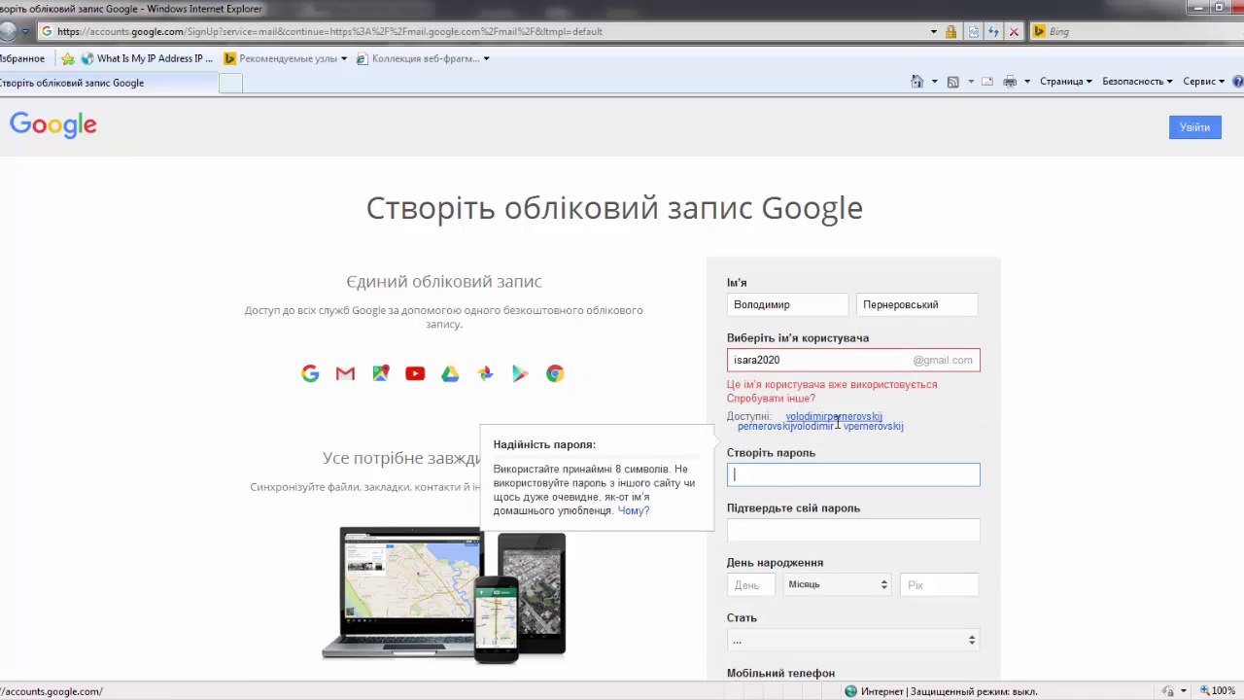
pyautogui.write('••••••••')
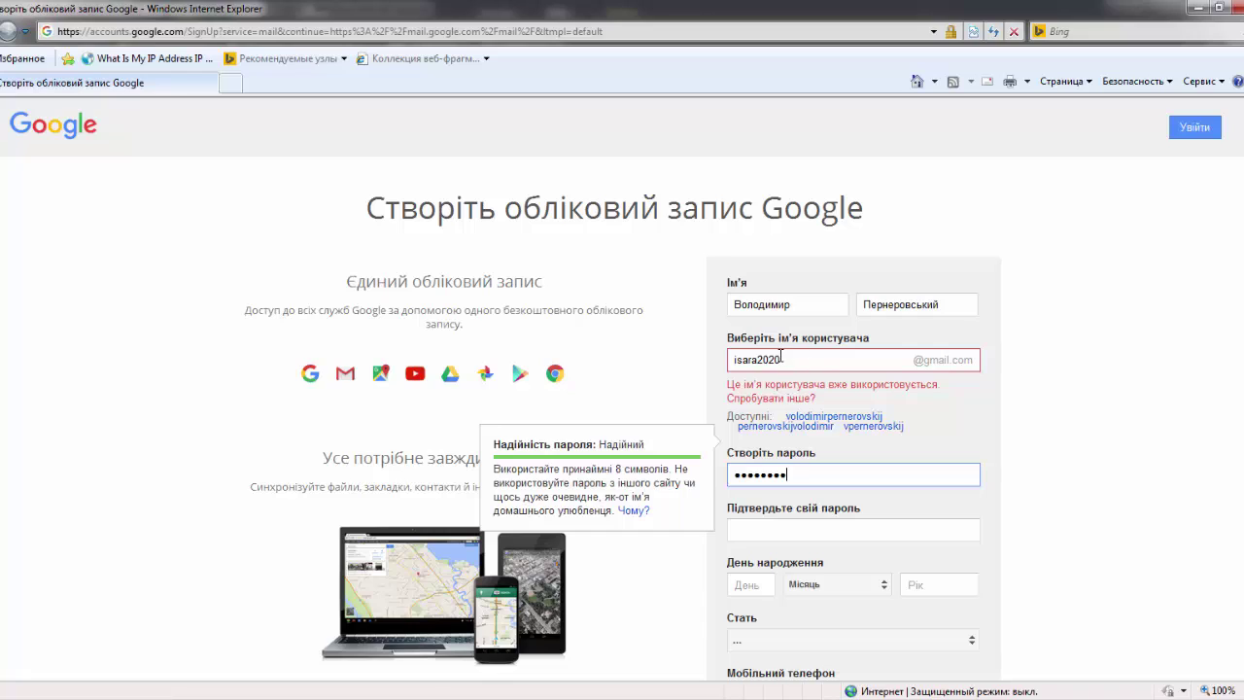
pyautogui.click(783, 359)
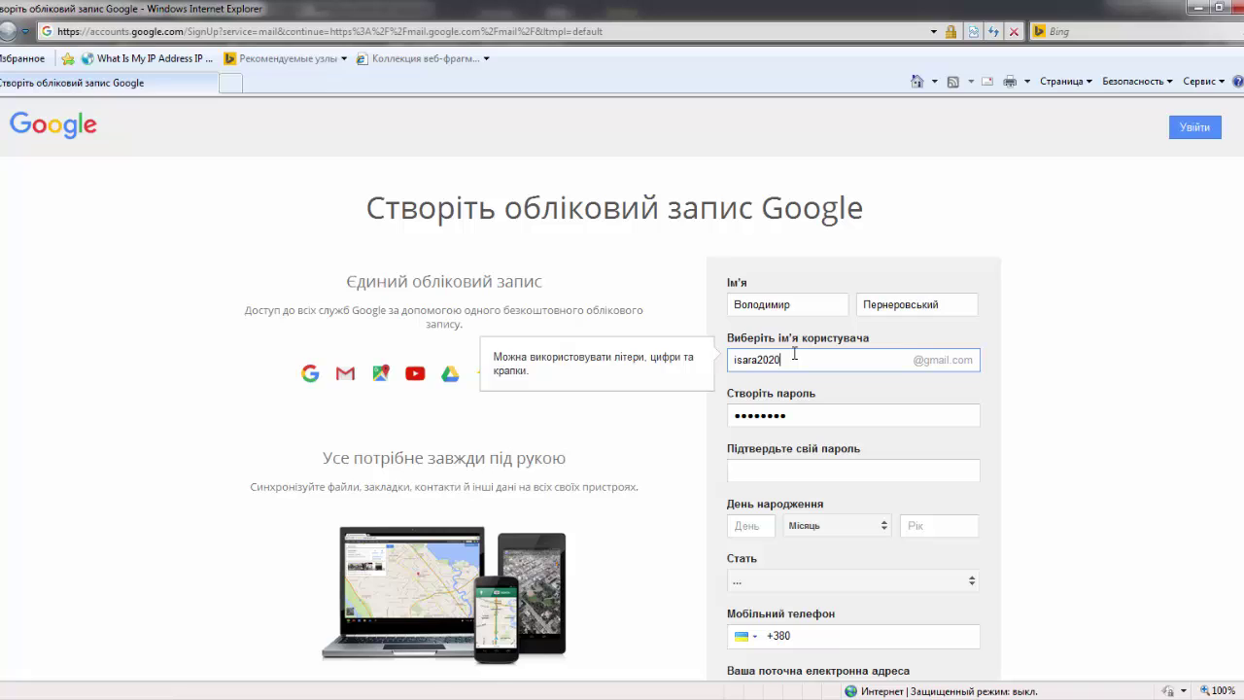
pyautogui.press('BackSpace')
pyautogui.press('BackSpace')
pyautogui.press('BackSpace')
pyautogui.press('BackSpace')
# Retype the account password, confirm it in the second field, and move to the birth day.
pyautogui.click(826, 420)
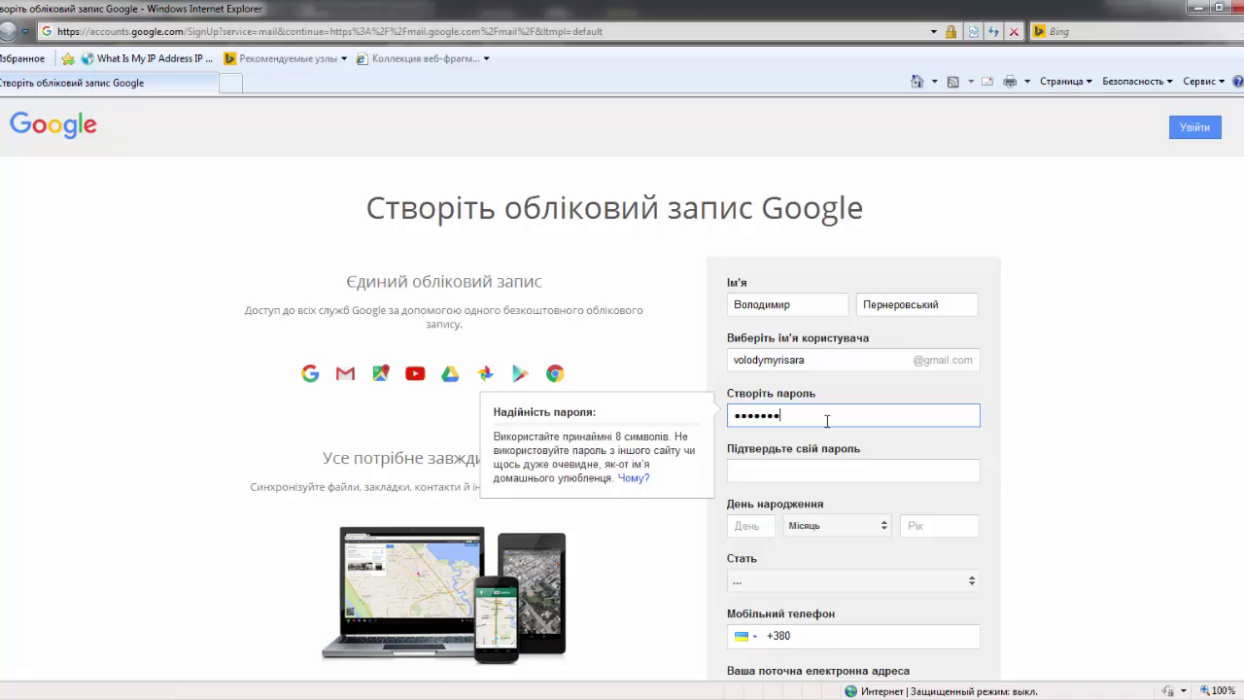
pyautogui.hotkey('ctrl', 'a')
pyautogui.press('BackSpace')
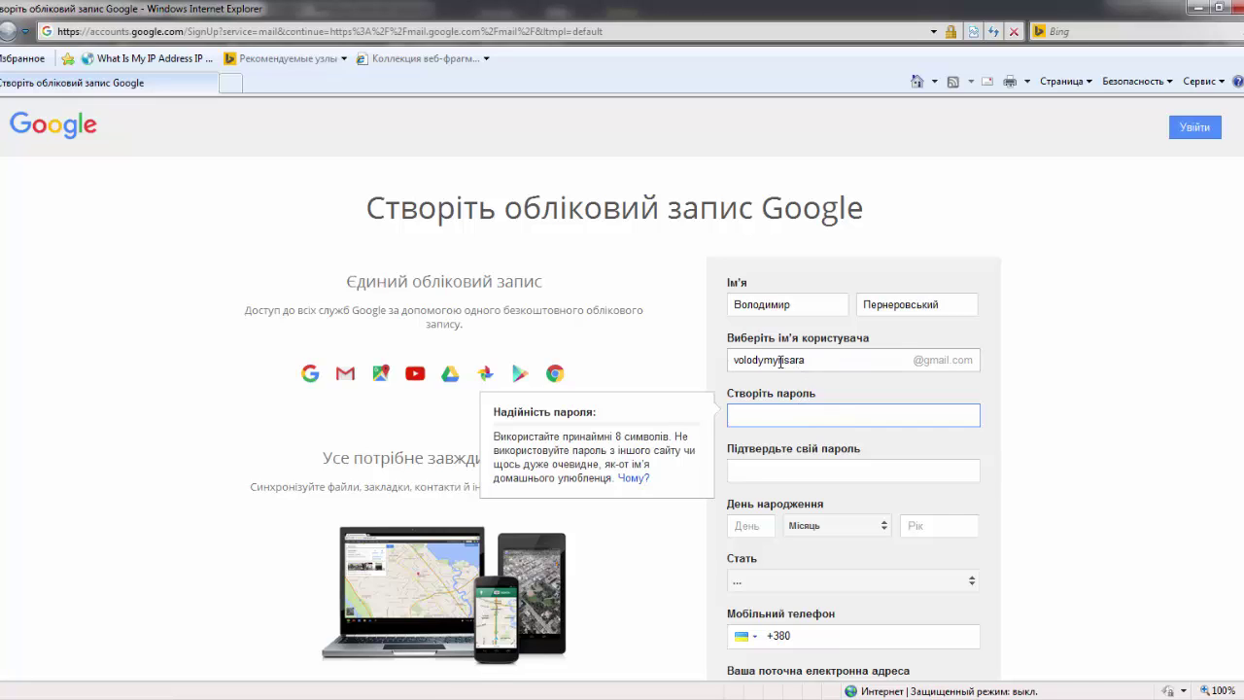
pyautogui.click(798, 412)
pyautogui.write('•••')
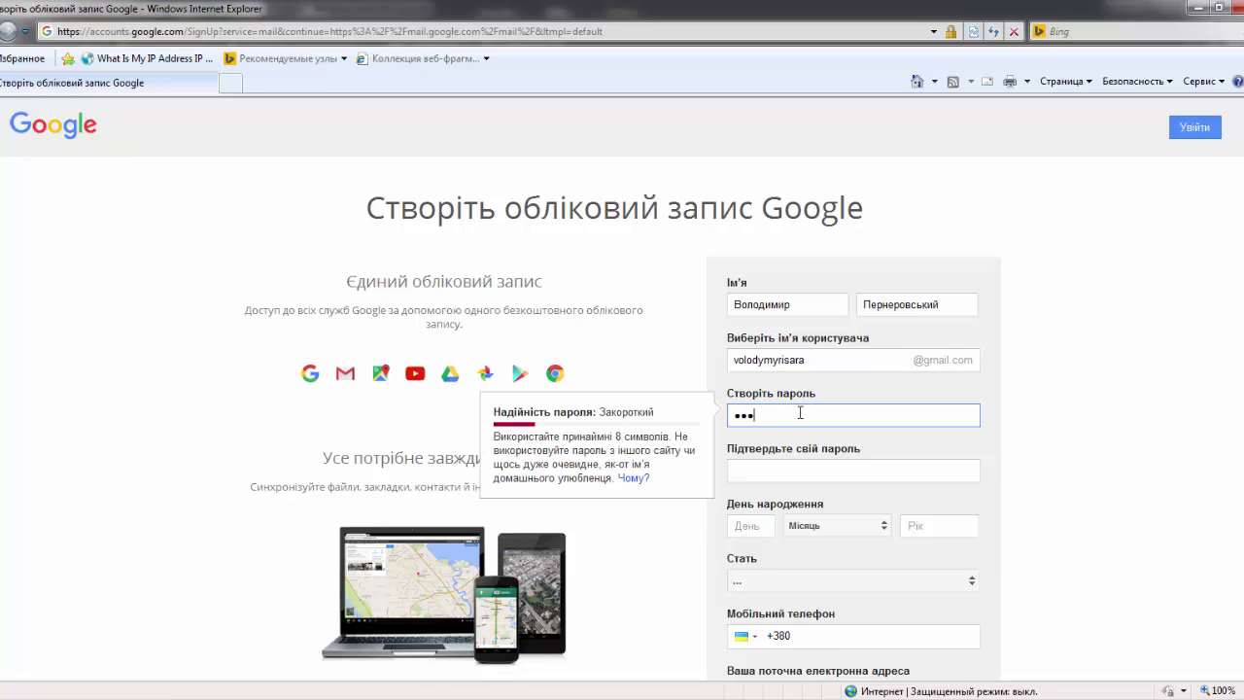
pyautogui.write('•••••')
pyautogui.click(830, 476)
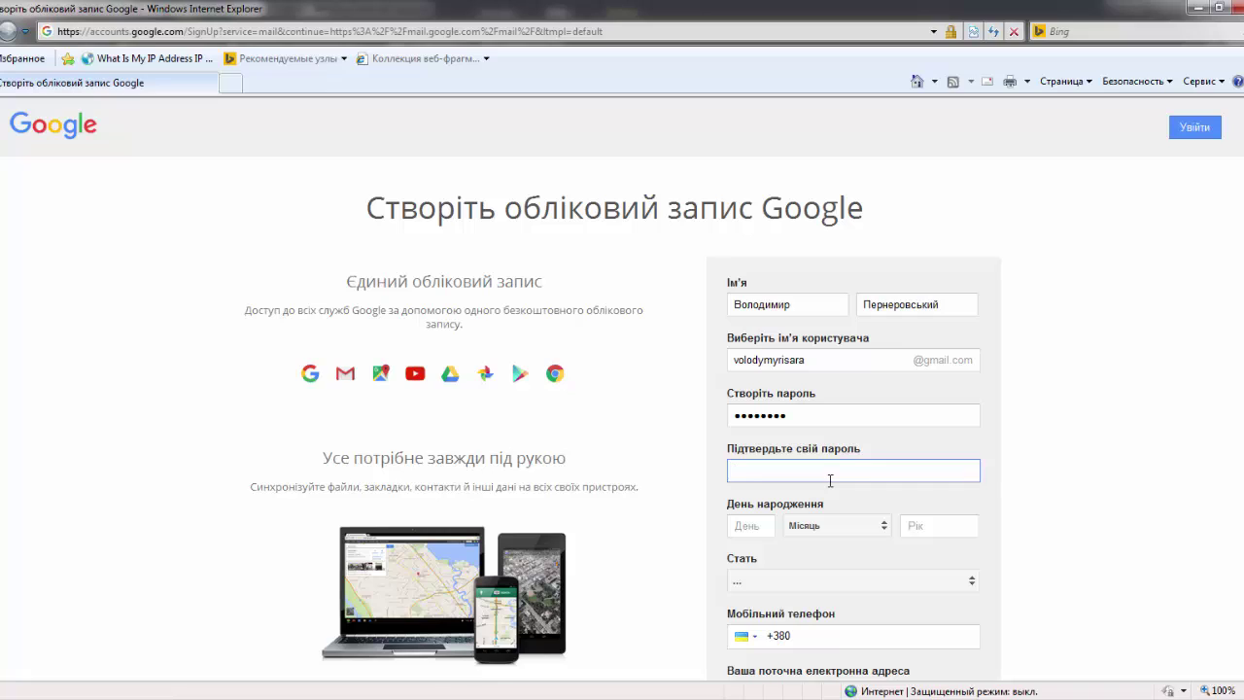
pyautogui.write('••••••••')
pyautogui.press('Tab')
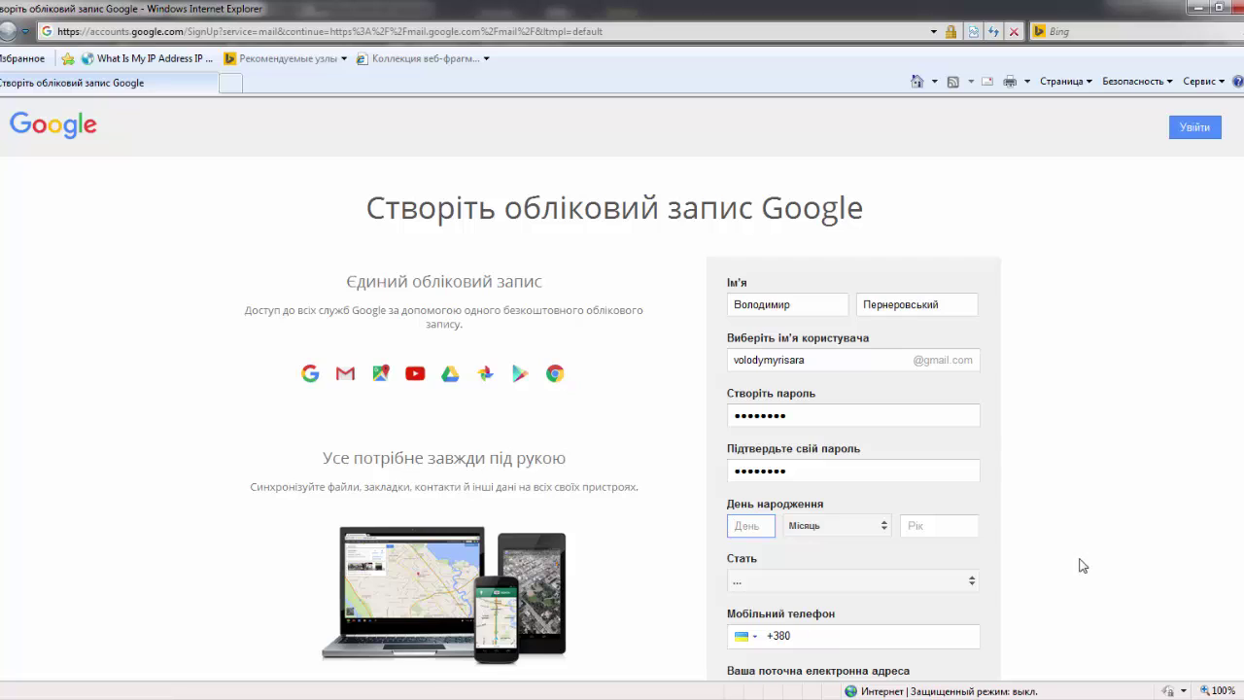
pyautogui.scroll(-1, 1166, 476)
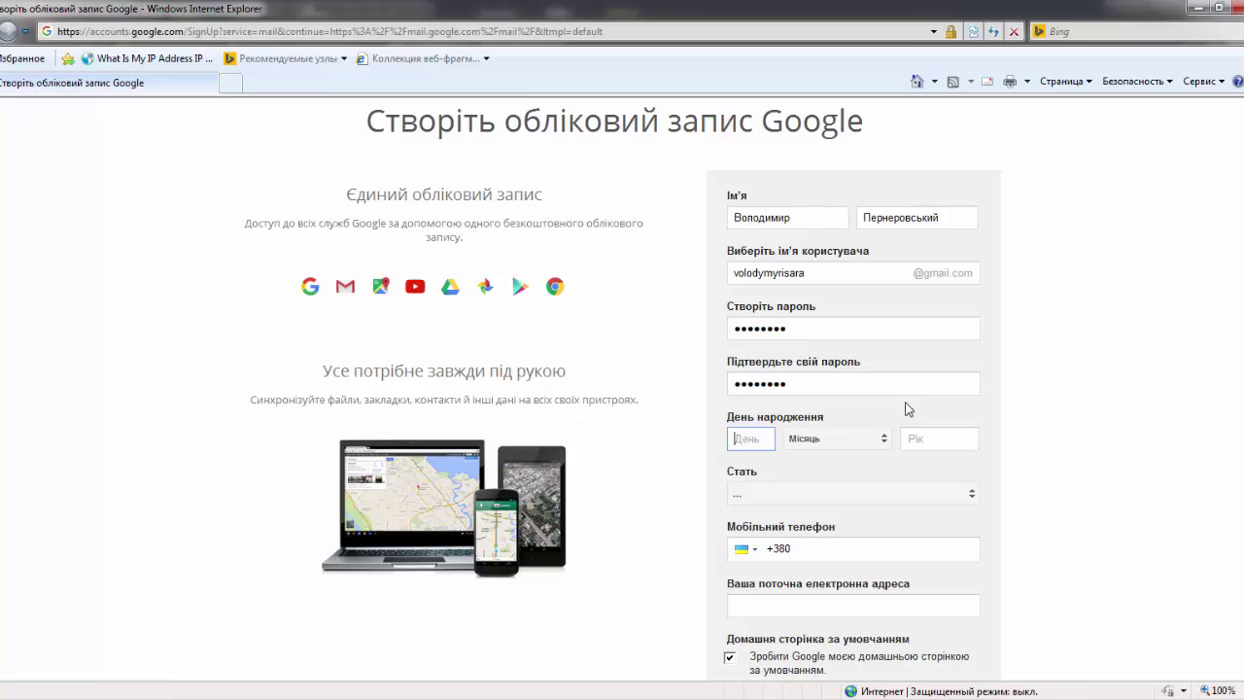
pyautogui.write('27')
pyautogui.click(886, 440)
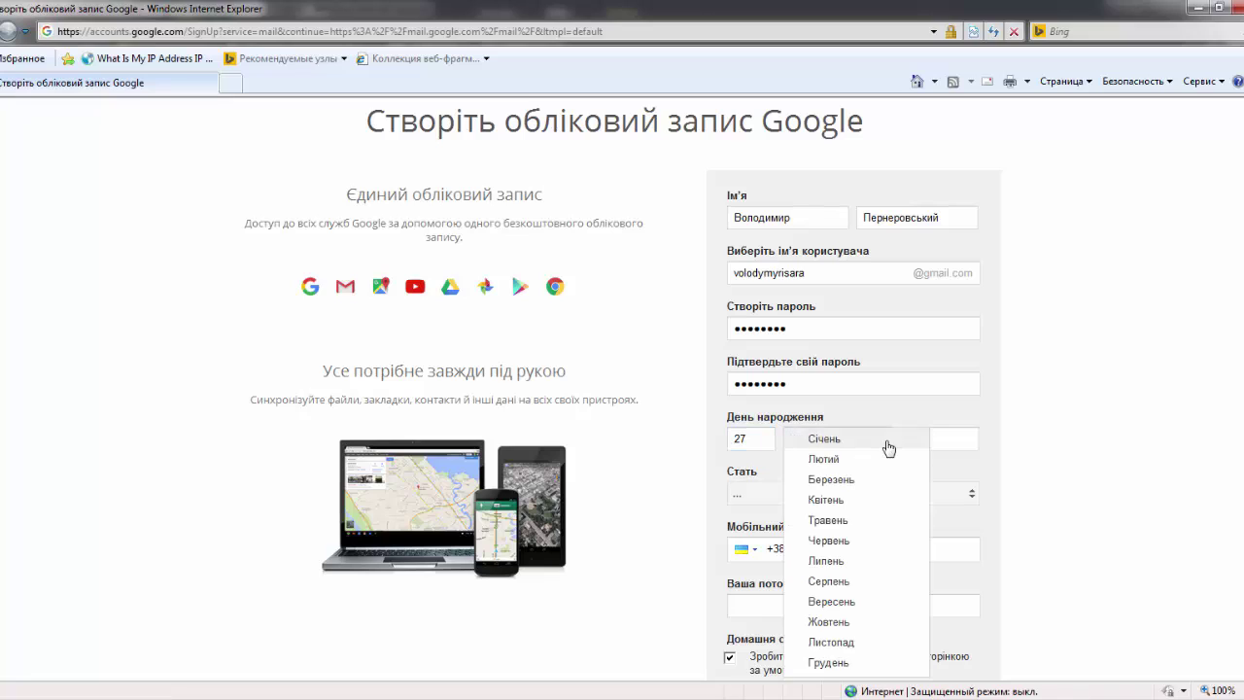
pyautogui.click(847, 459)
pyautogui.click(943, 442)
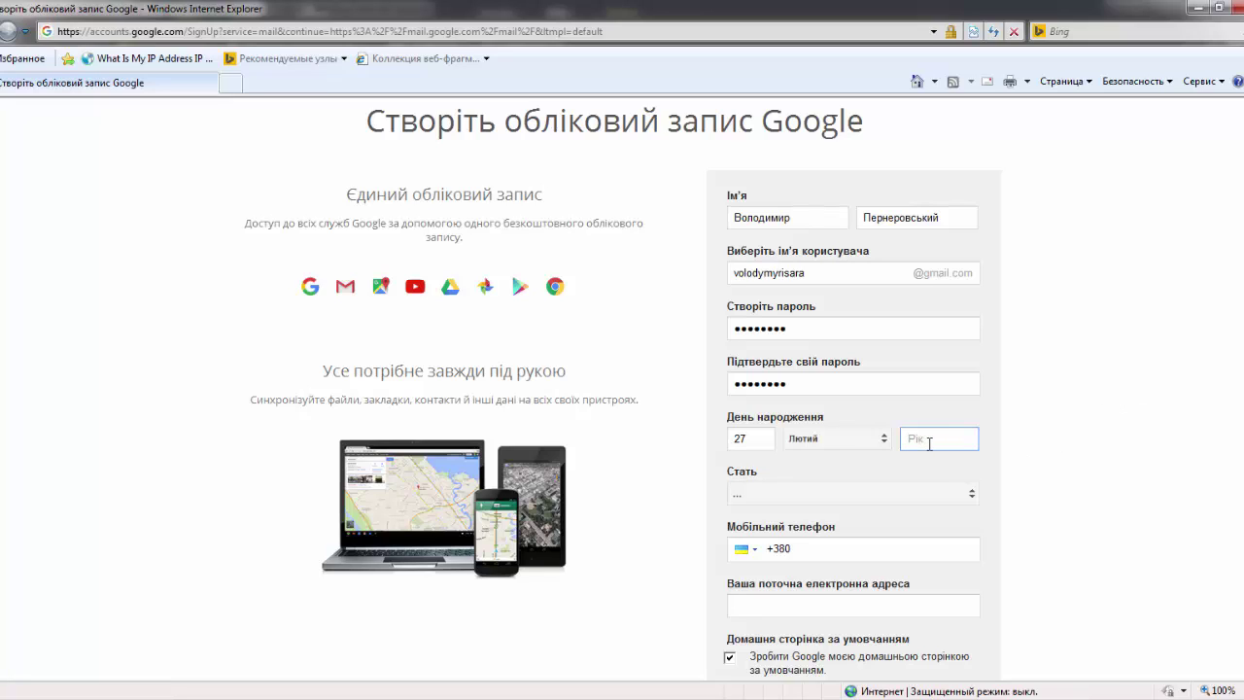
pyautogui.write('1977')
# Set gender to Чоловіча, untick the Google-homepage option, and type the captcha answer.
pyautogui.click(967, 498)
pyautogui.click(826, 515)
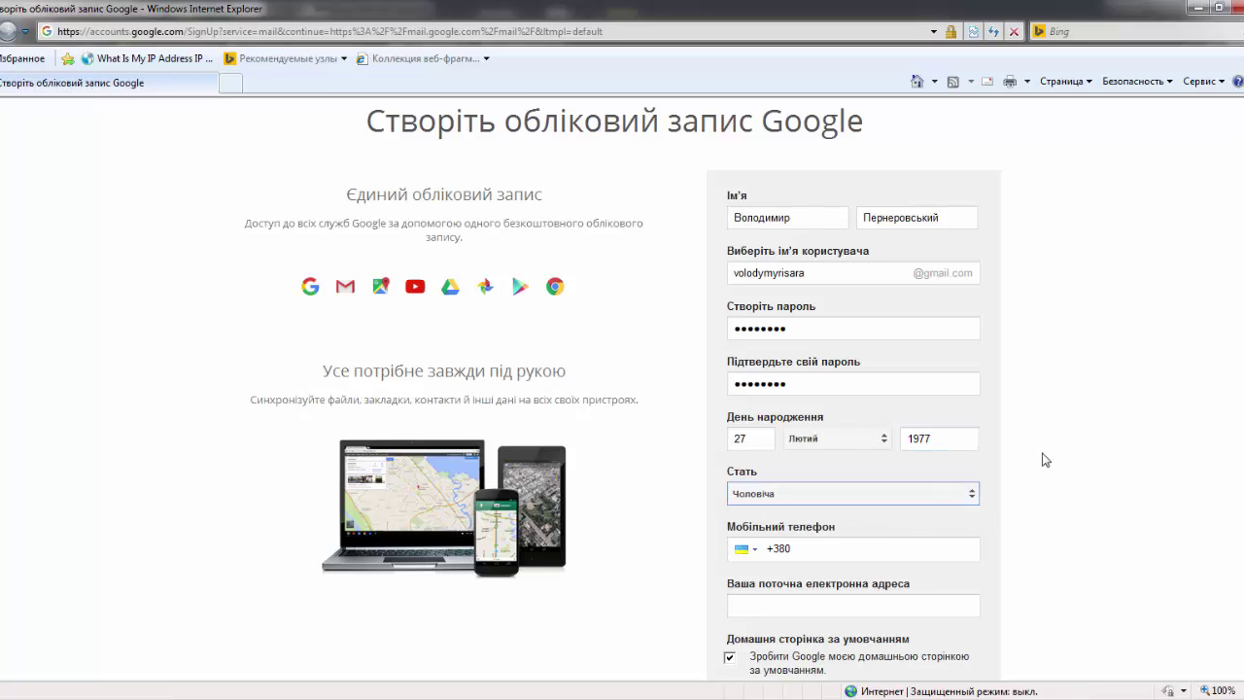
pyautogui.scroll(-3, 1087, 465)
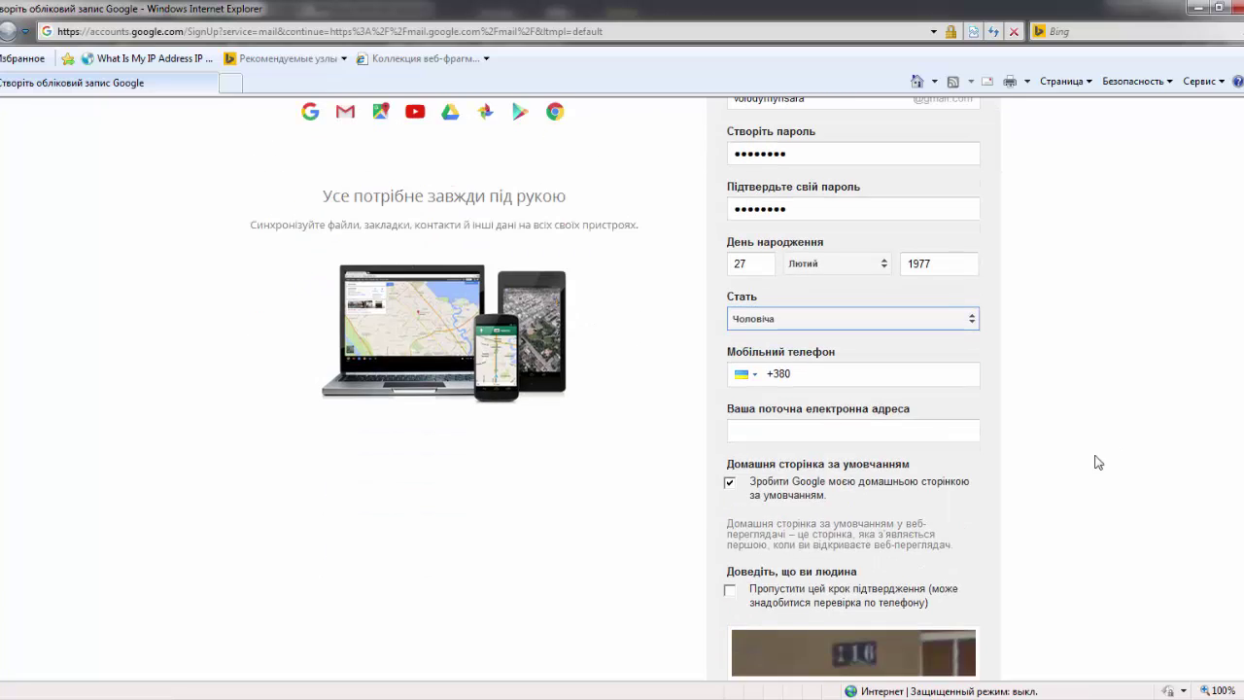
pyautogui.click(731, 486)
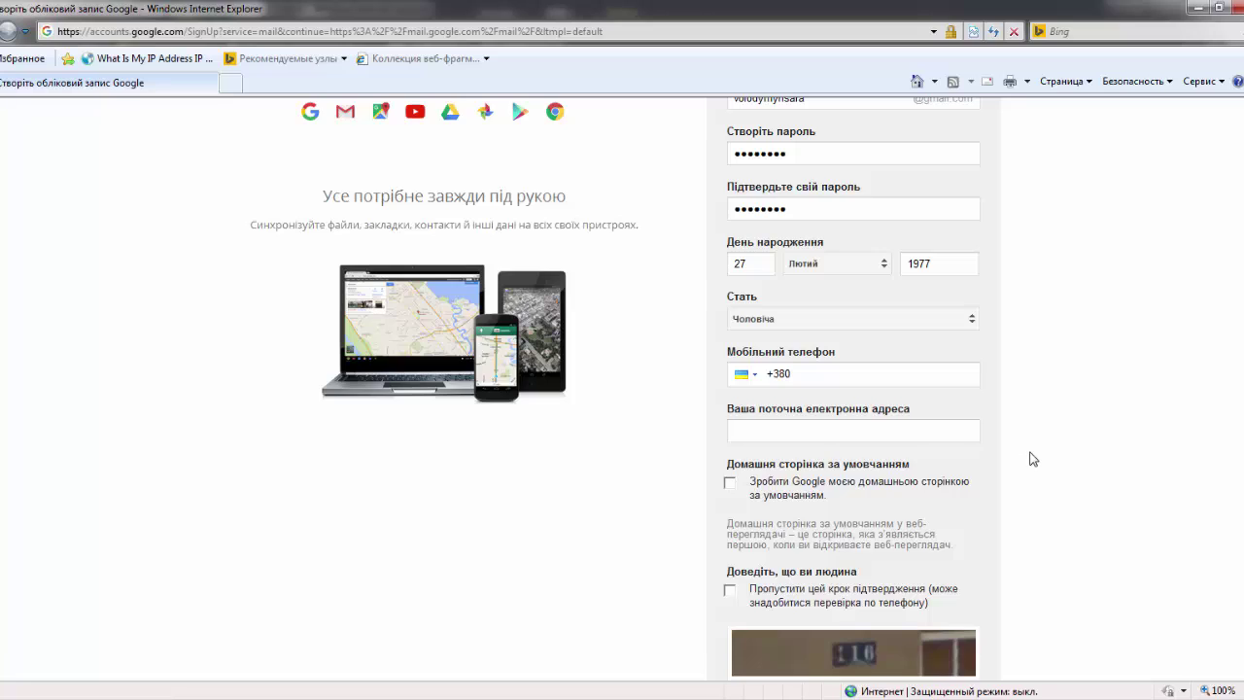
pyautogui.scroll(-2, 1025, 455)
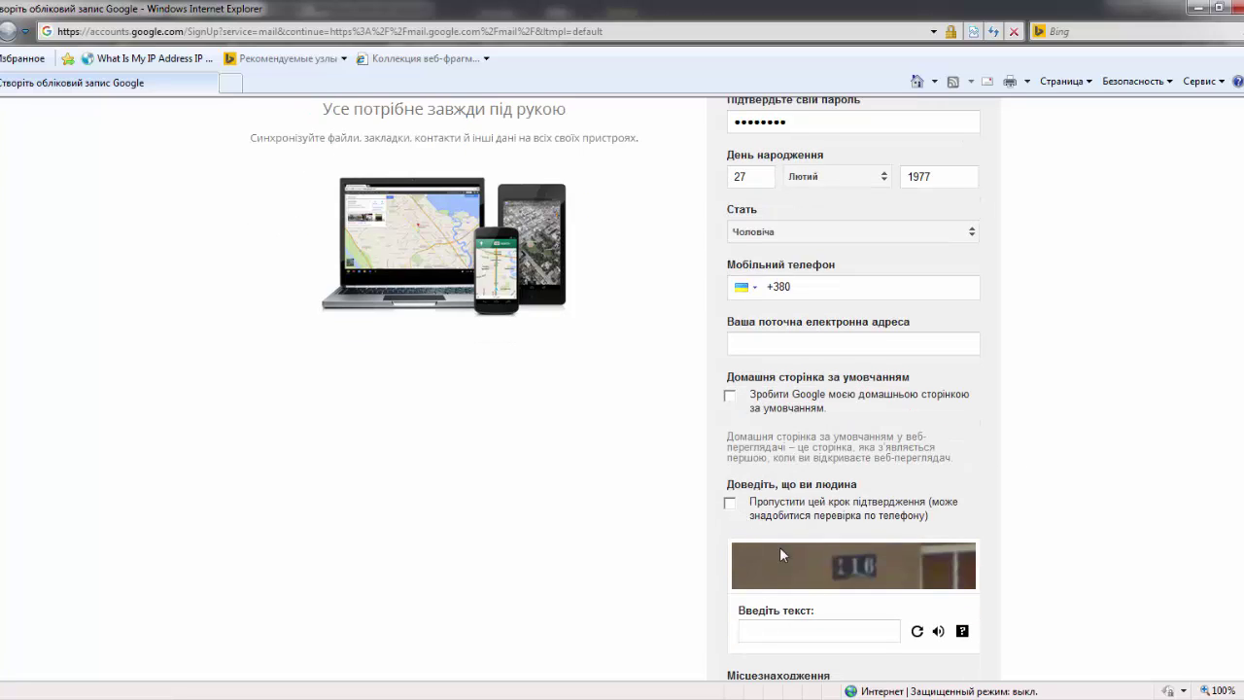
pyautogui.click(822, 632)
pyautogui.write('11')
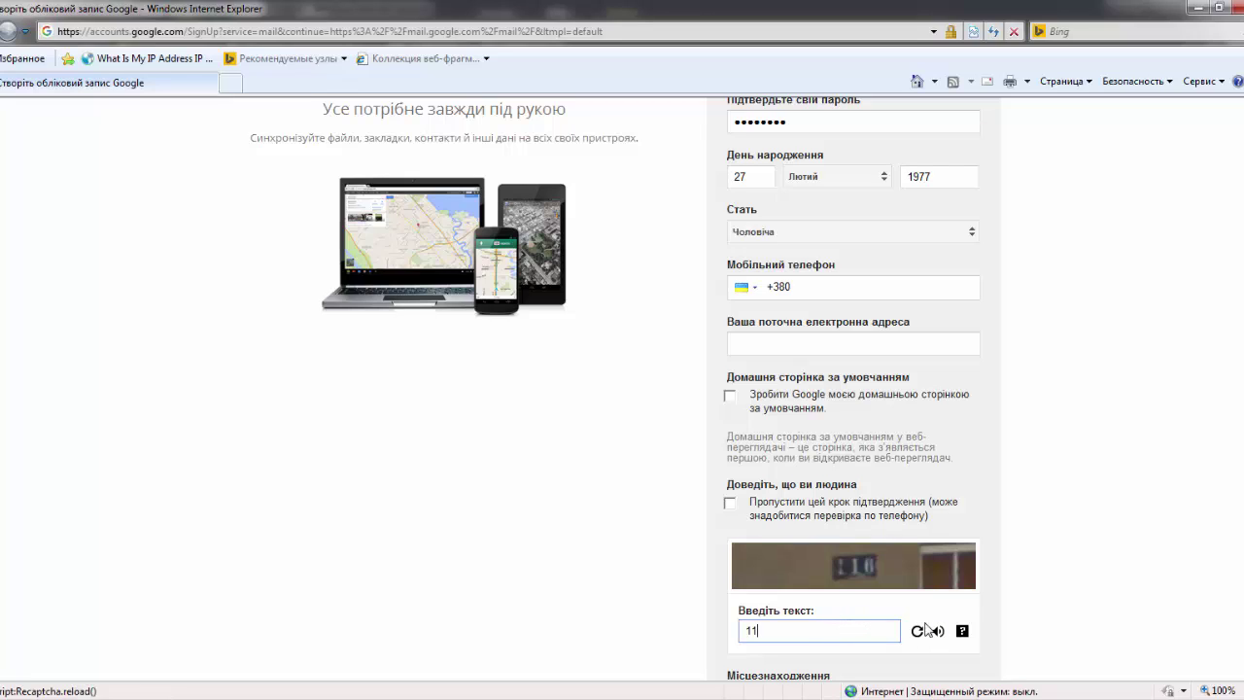
pyautogui.write('6')
pyautogui.scroll(-3, 1174, 518)
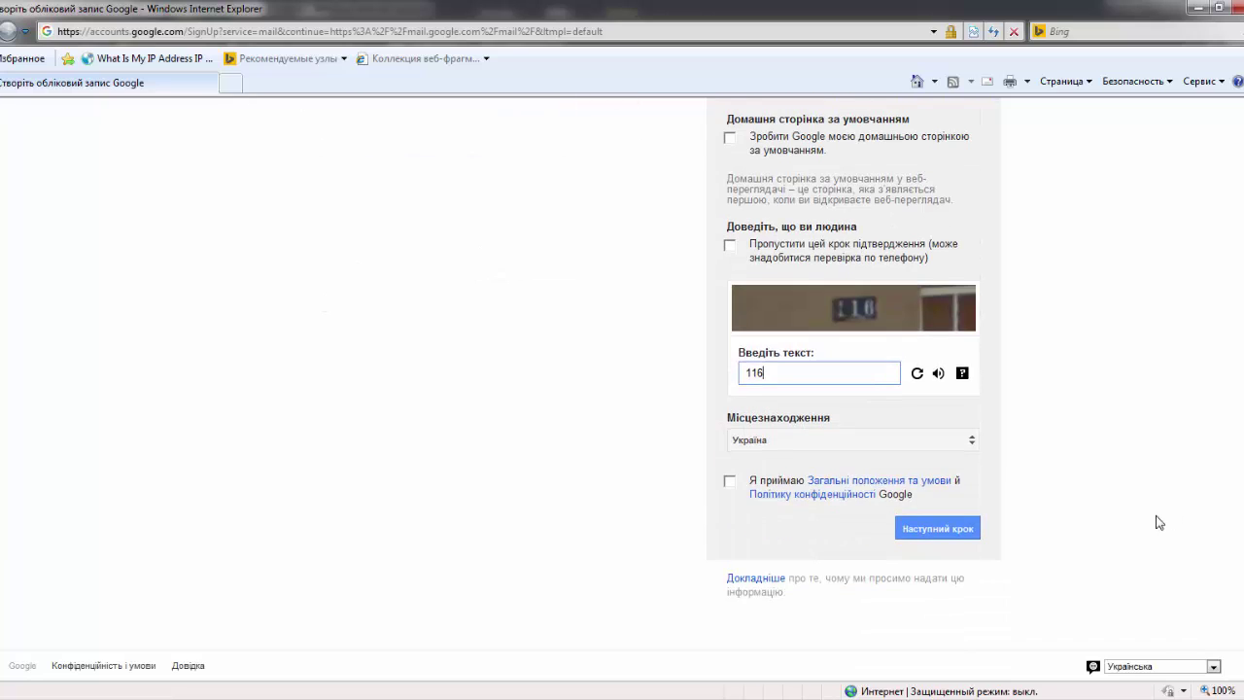
# Accept the Загальні положення terms and submit with Наступний крок.
pyautogui.click(730, 481)
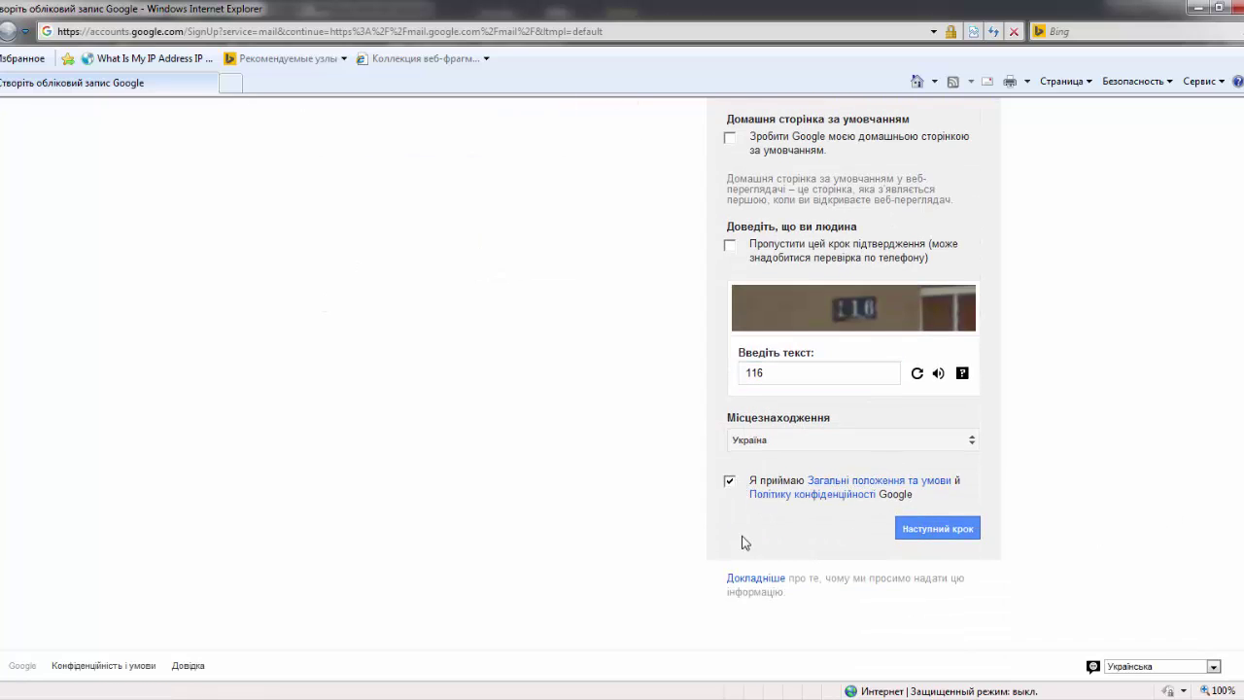
pyautogui.click(940, 534)
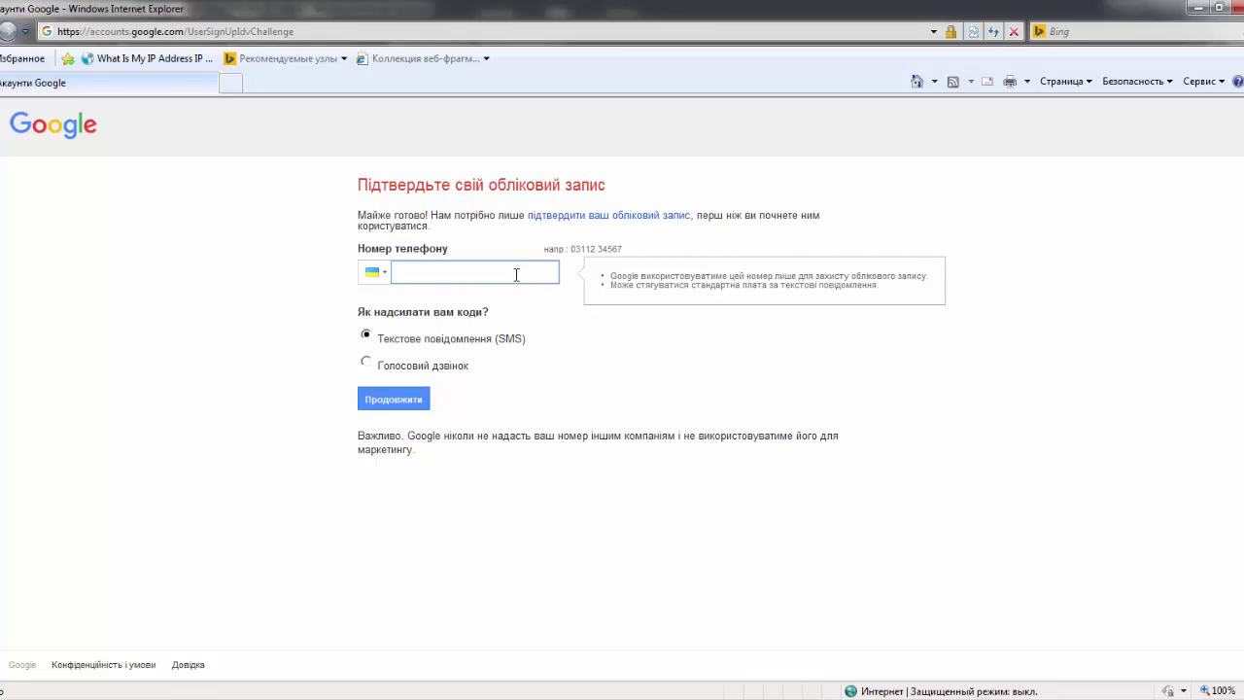
# Verify the new Google account with a phone number and the SMS code to finish creating the Gmail address.
pyautogui.click(404, 407)
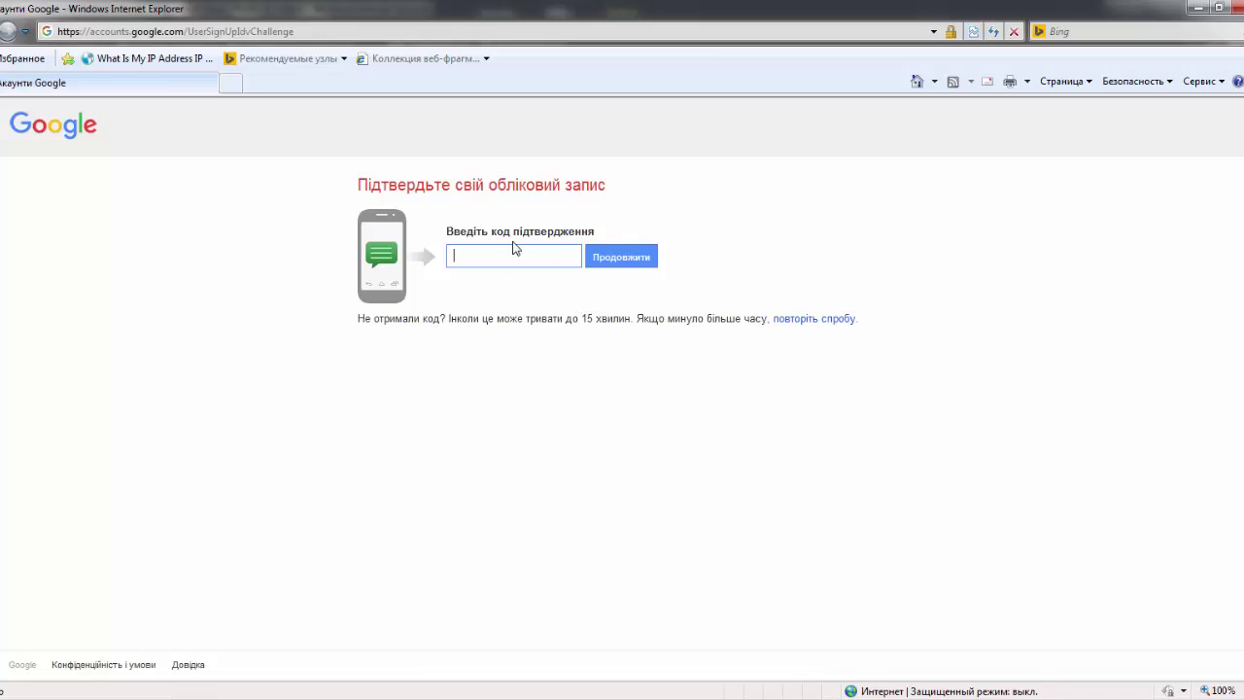
pyautogui.click(633, 260)
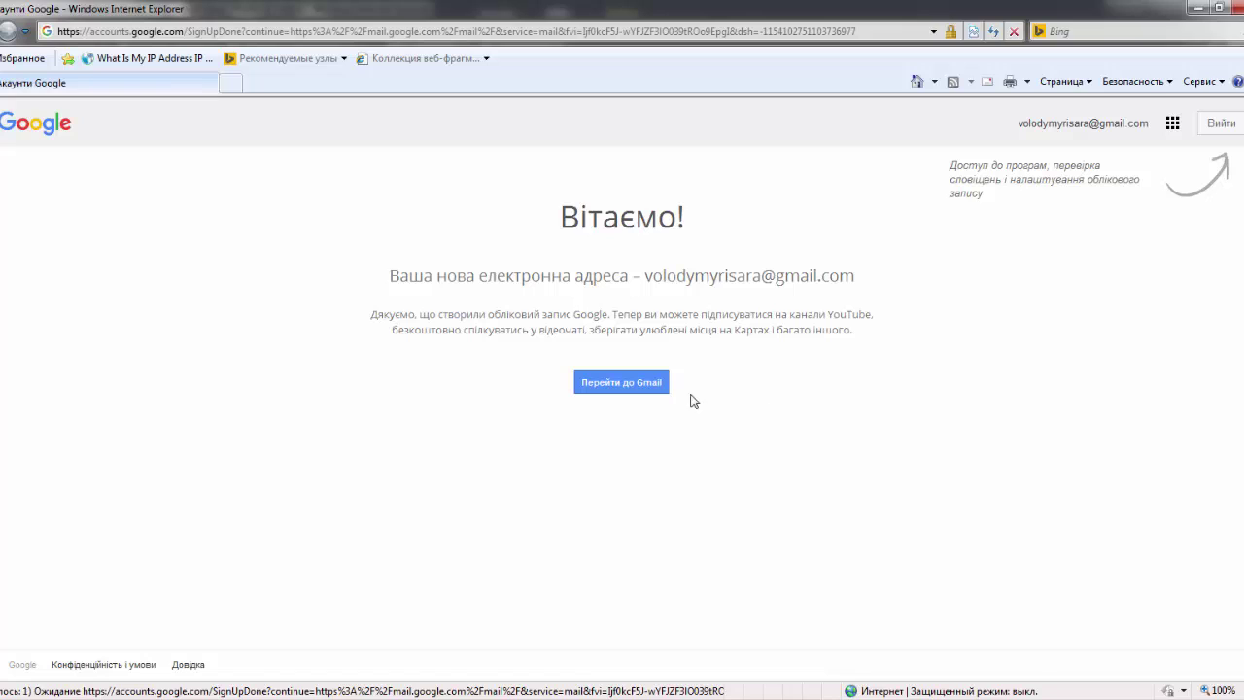
# Go from the welcome page to the new Gmail inbox in its basic HTML version.
pyautogui.click(627, 391)
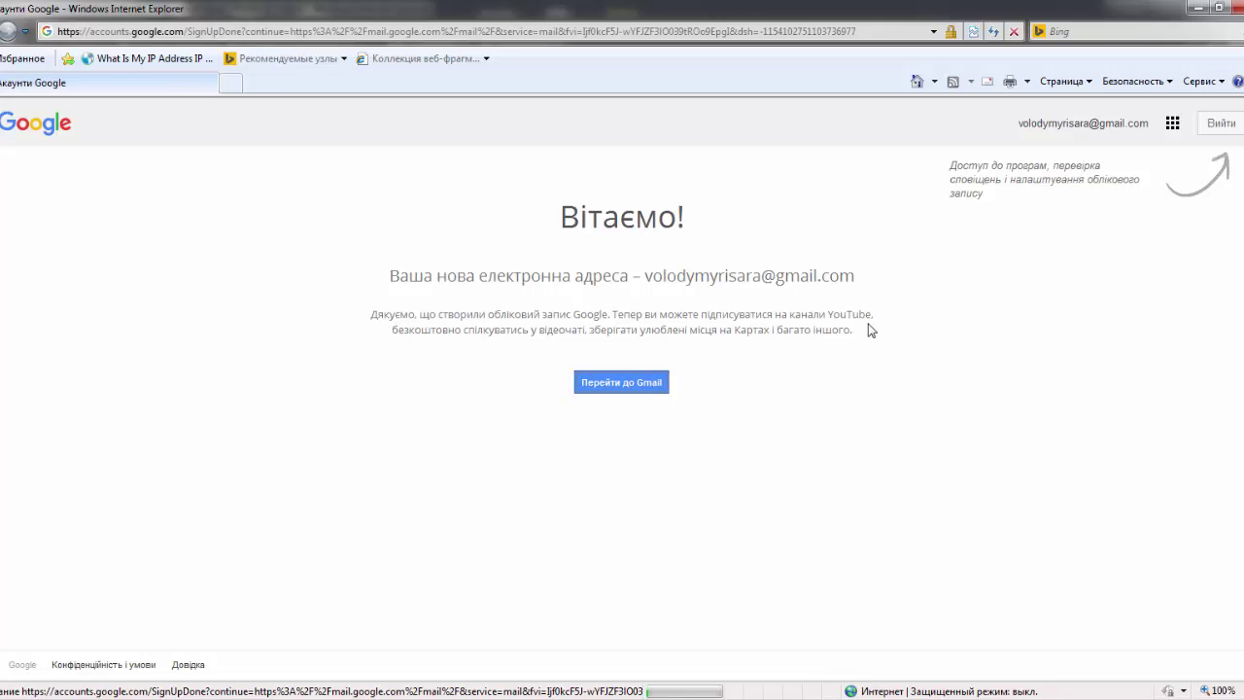
pyautogui.click(648, 388)
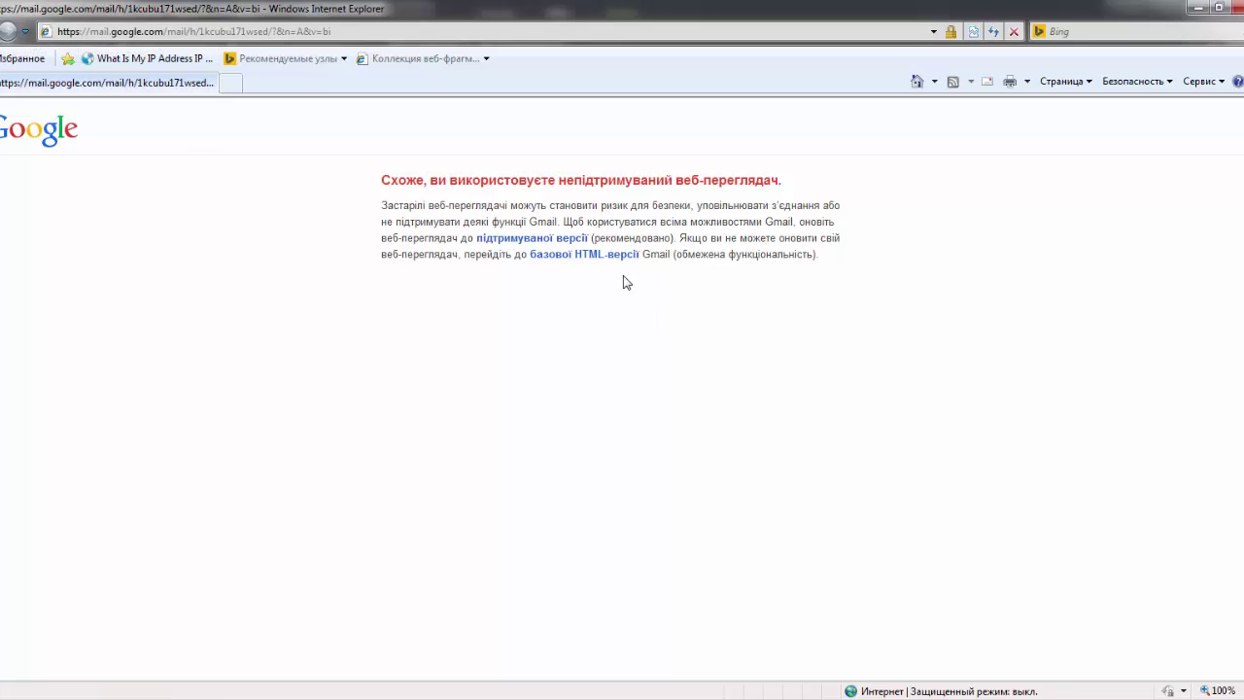
pyautogui.click(596, 256)
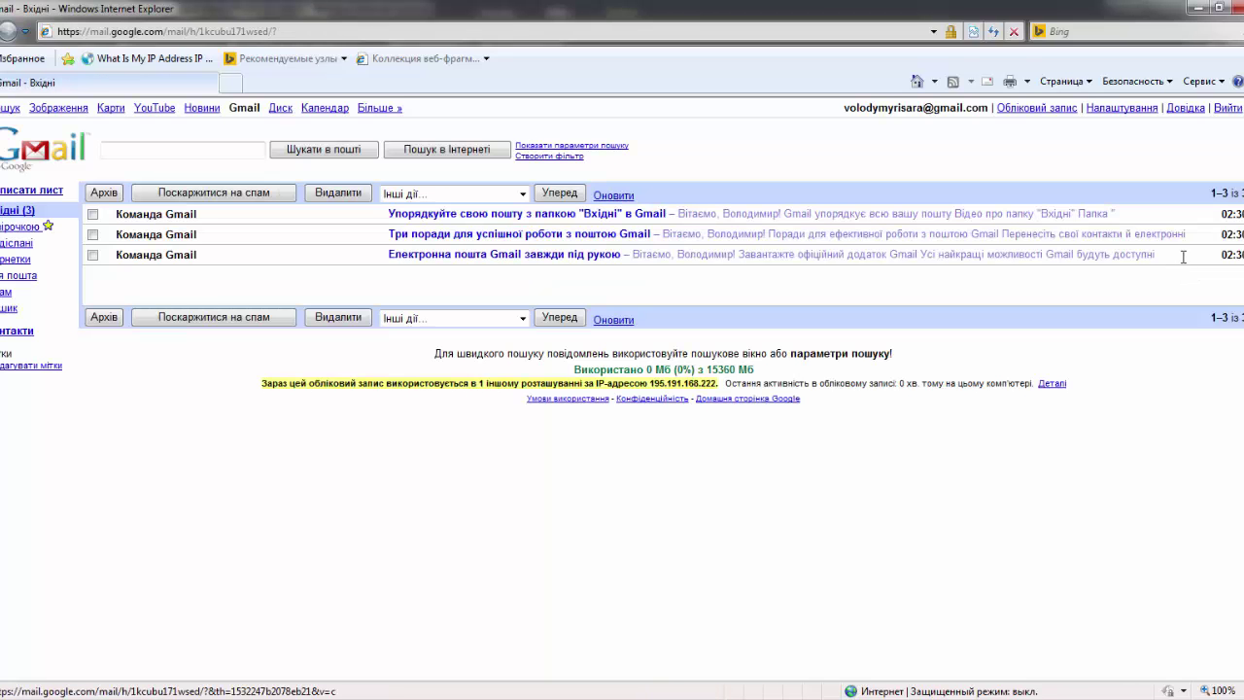
# Open the Google account settings page from Gmail in a maximized window.
pyautogui.click(1049, 113)
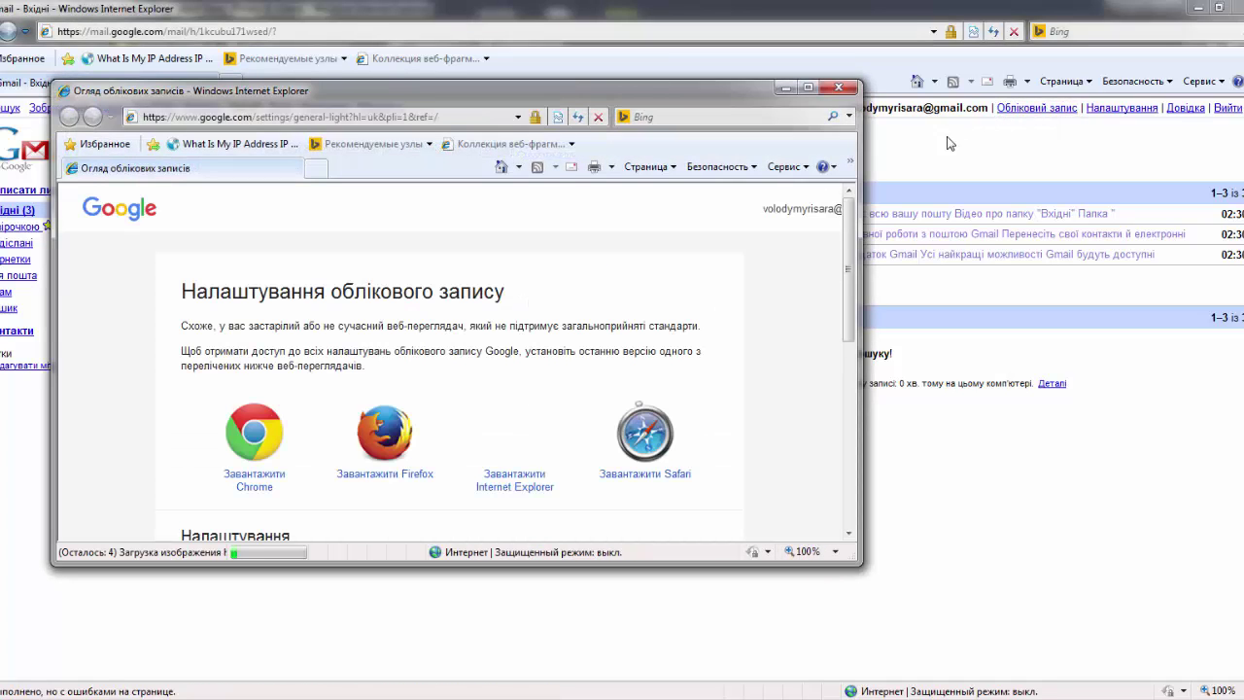
pyautogui.click(808, 89)
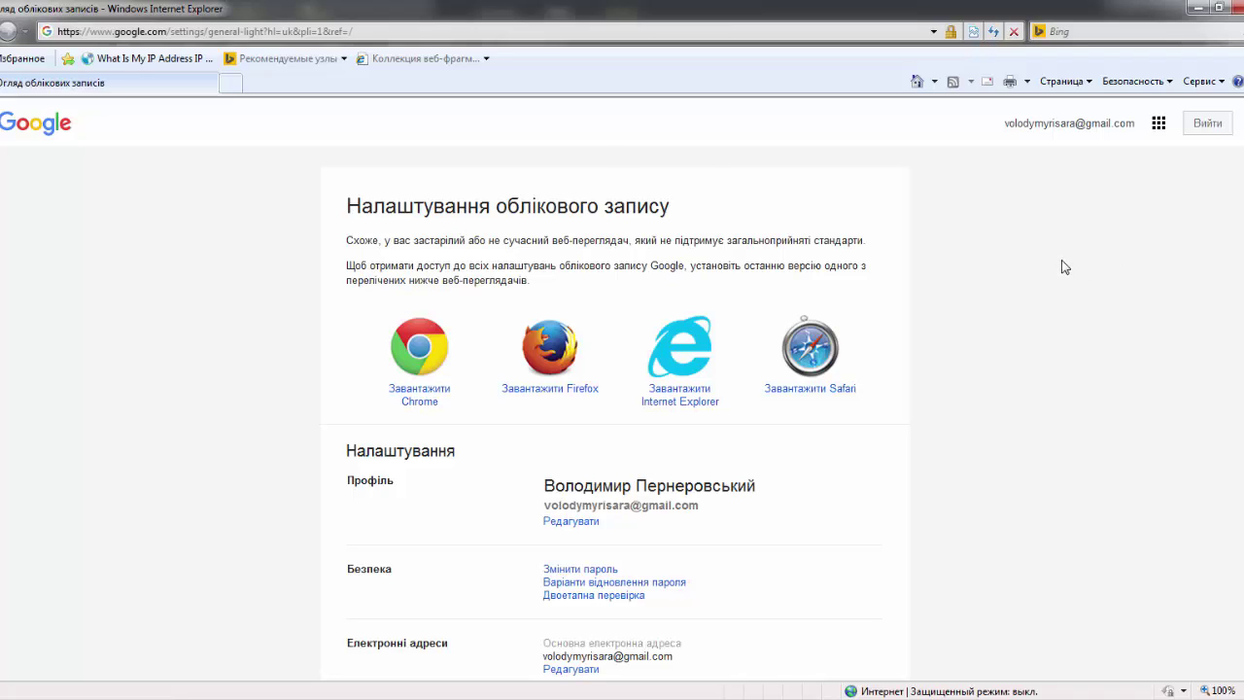
# Open the Google Products page and scroll to the Media section showing YouTube.
pyautogui.click(1161, 124)
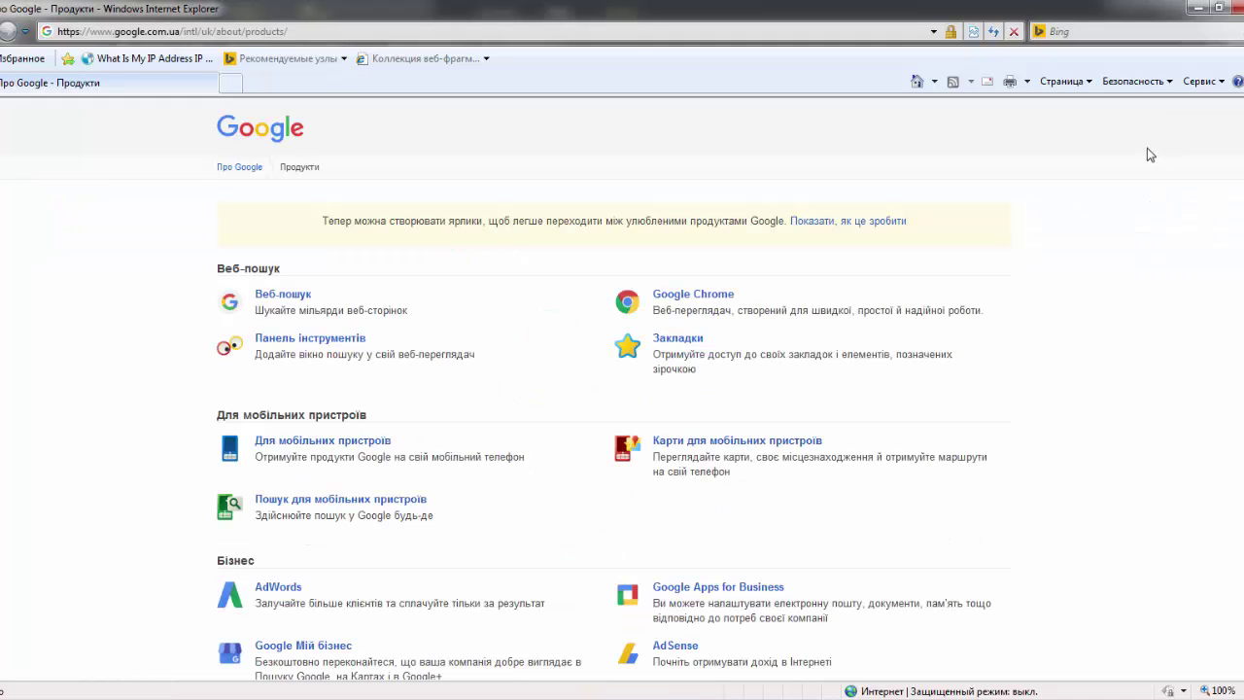
pyautogui.scroll(-3, 1147, 148)
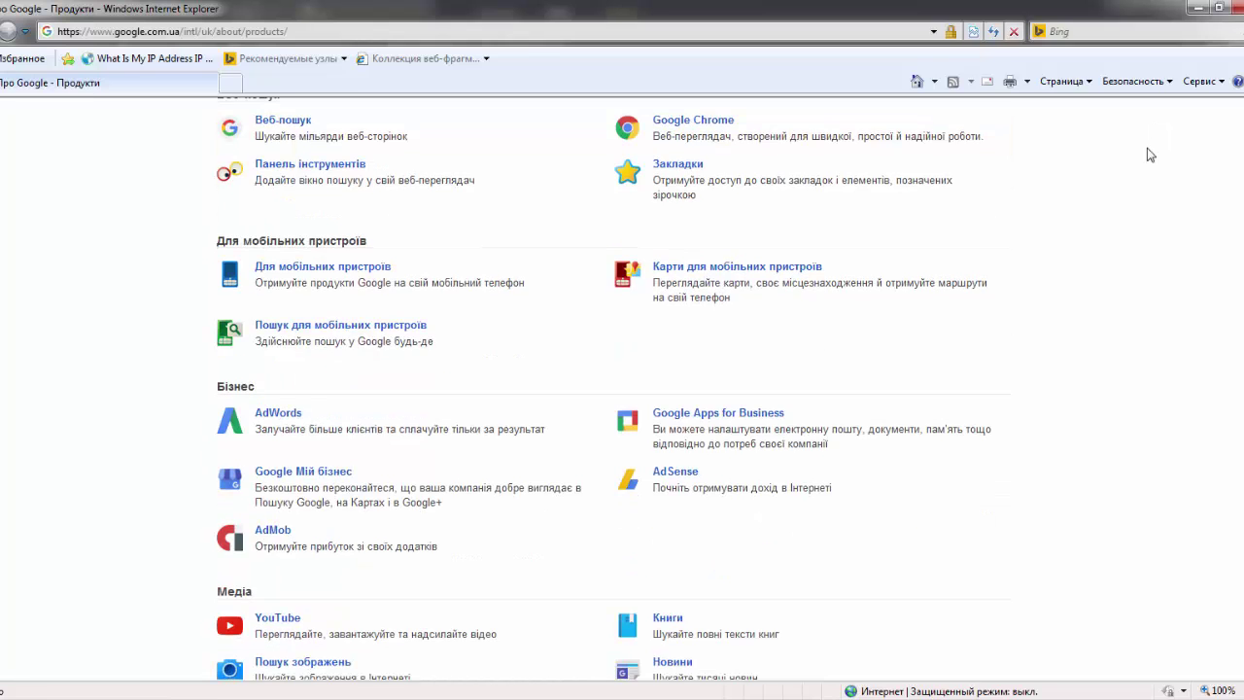
pyautogui.scroll(-2, 1149, 153)
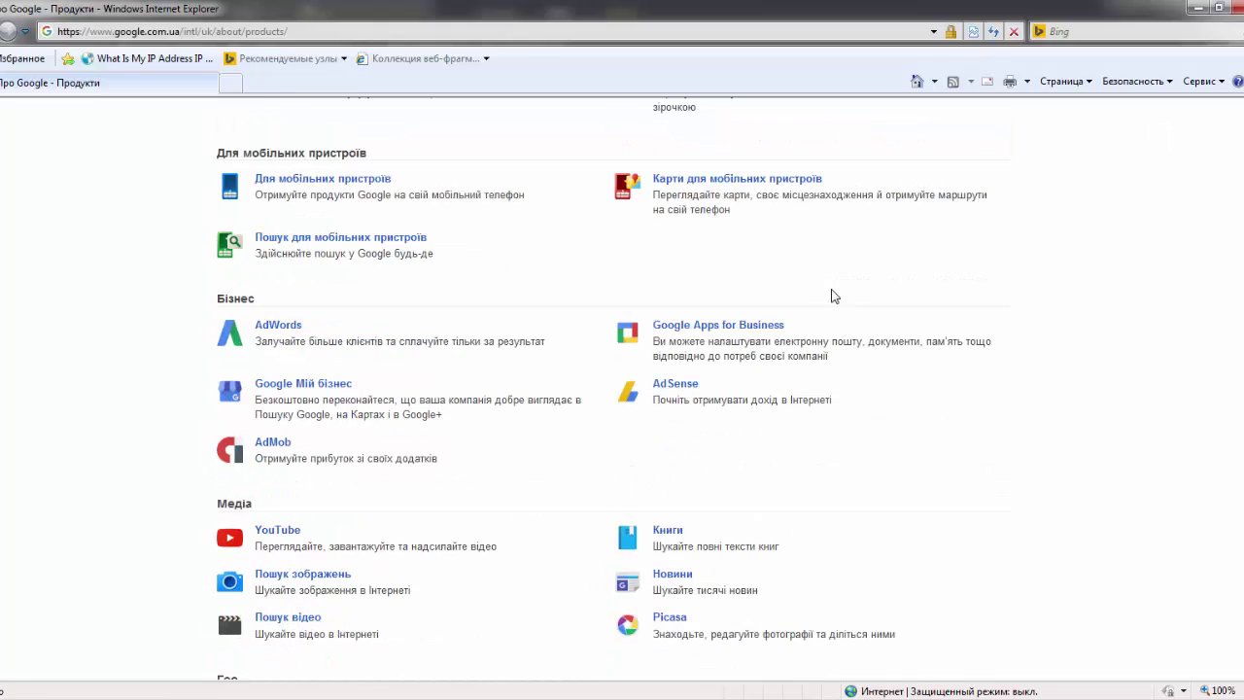
pyautogui.scroll(4, 808, 305)
pyautogui.scroll(-5, 807, 301)
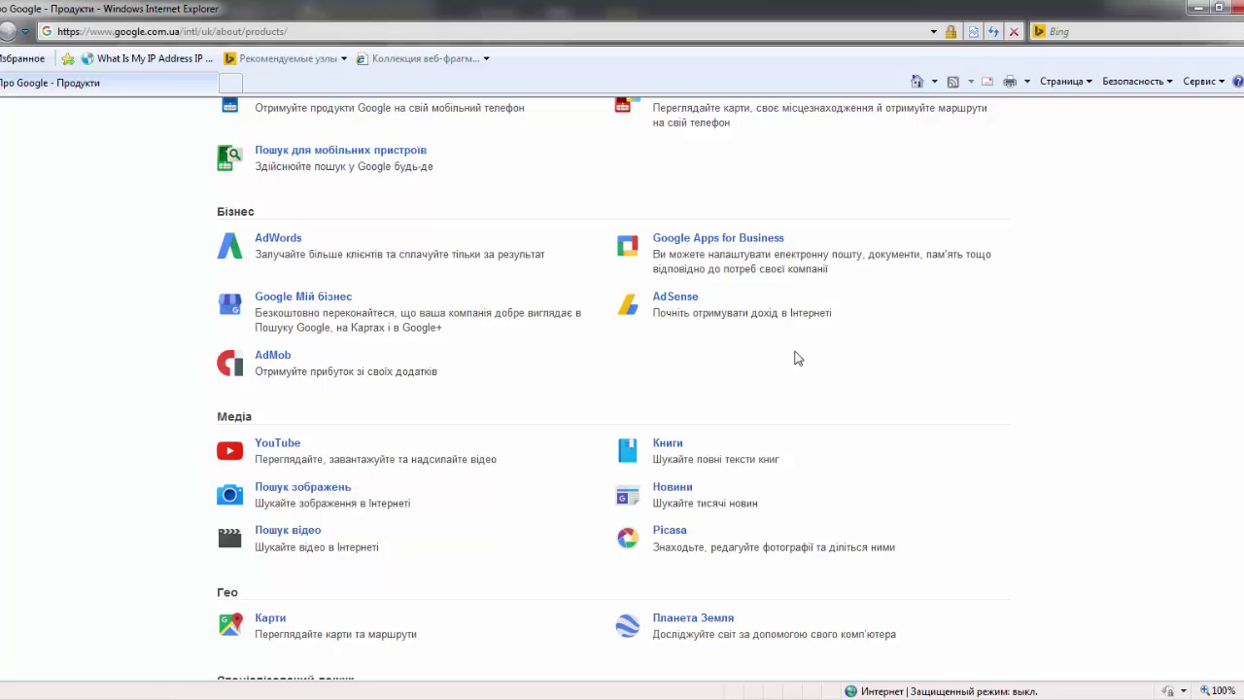
pyautogui.scroll(3, 843, 377)
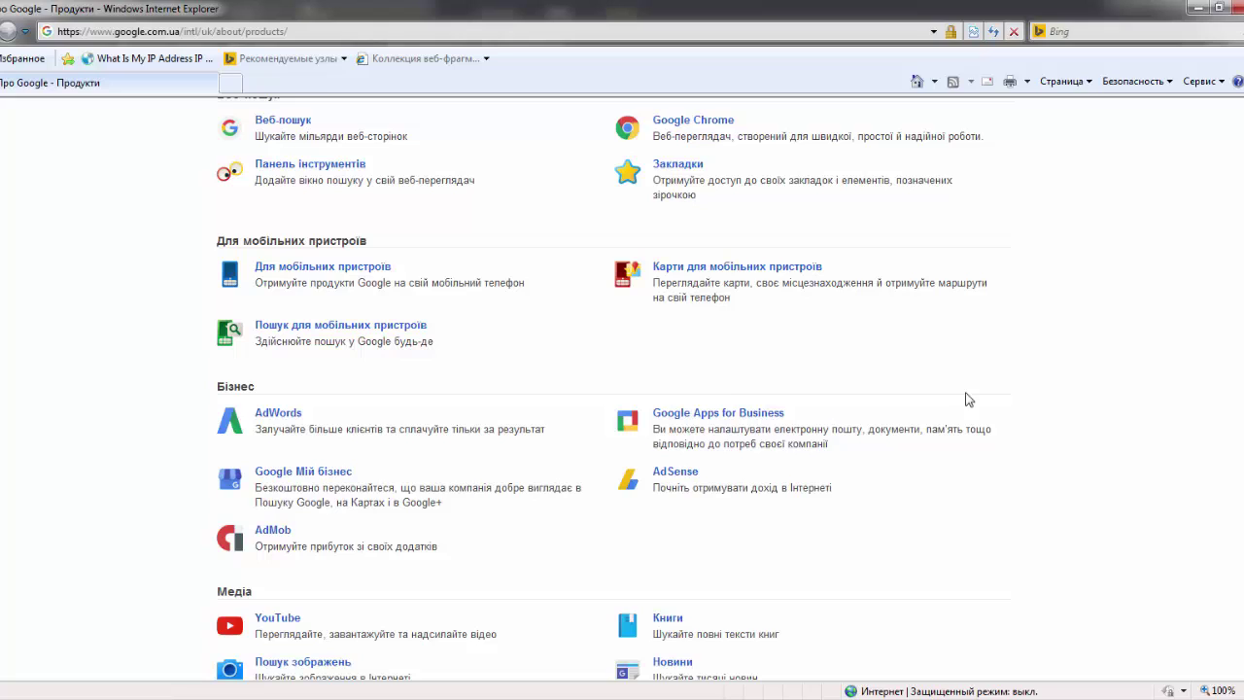
pyautogui.scroll(-2, 680, 518)
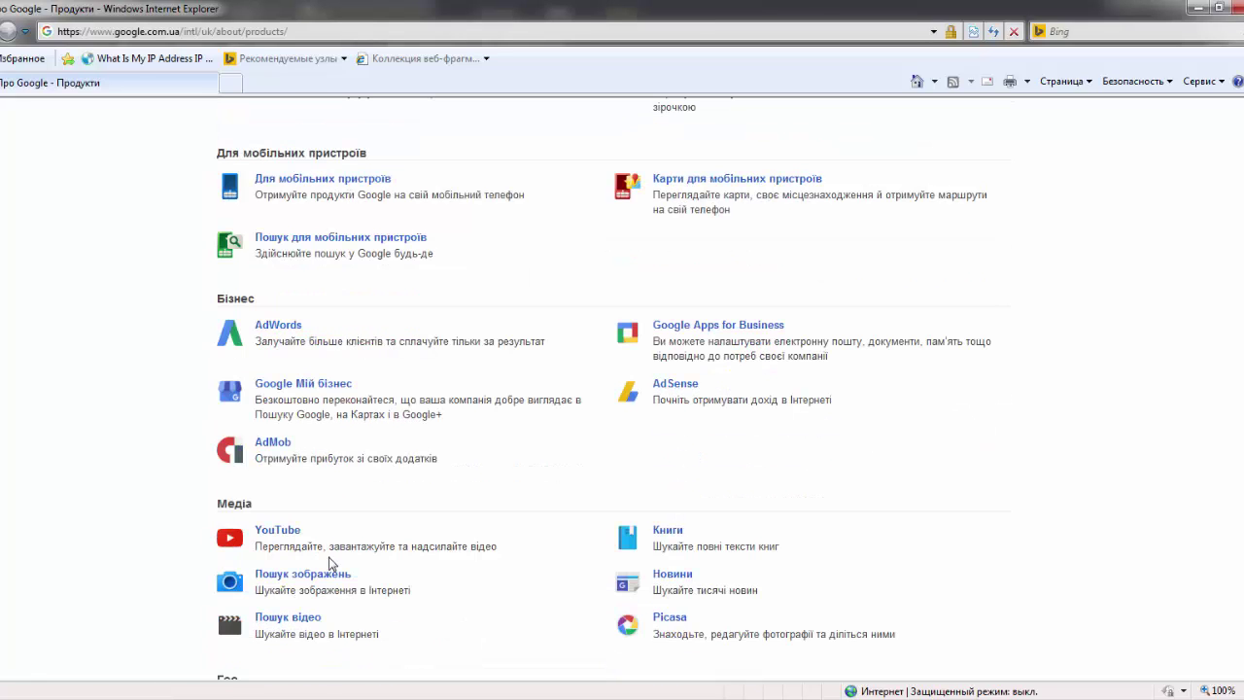
# Go to YouTube and start an upload, bringing up the channel-creation prompt.
pyautogui.click(278, 534)
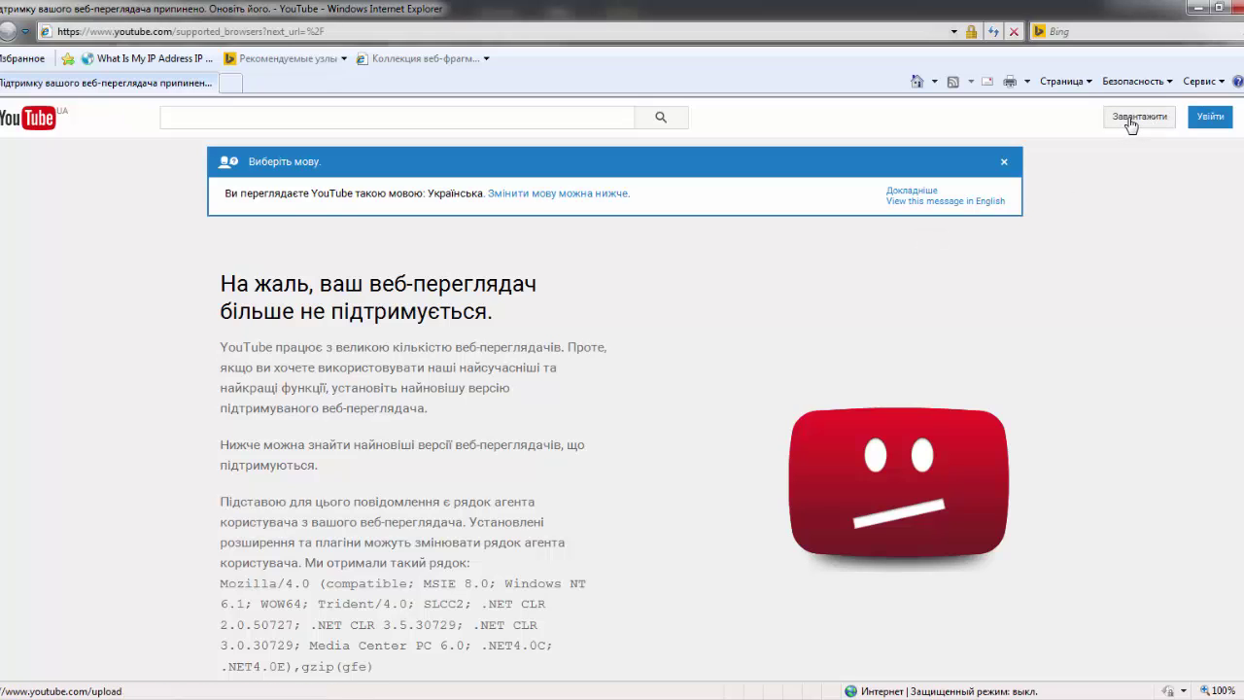
pyautogui.click(1131, 124)
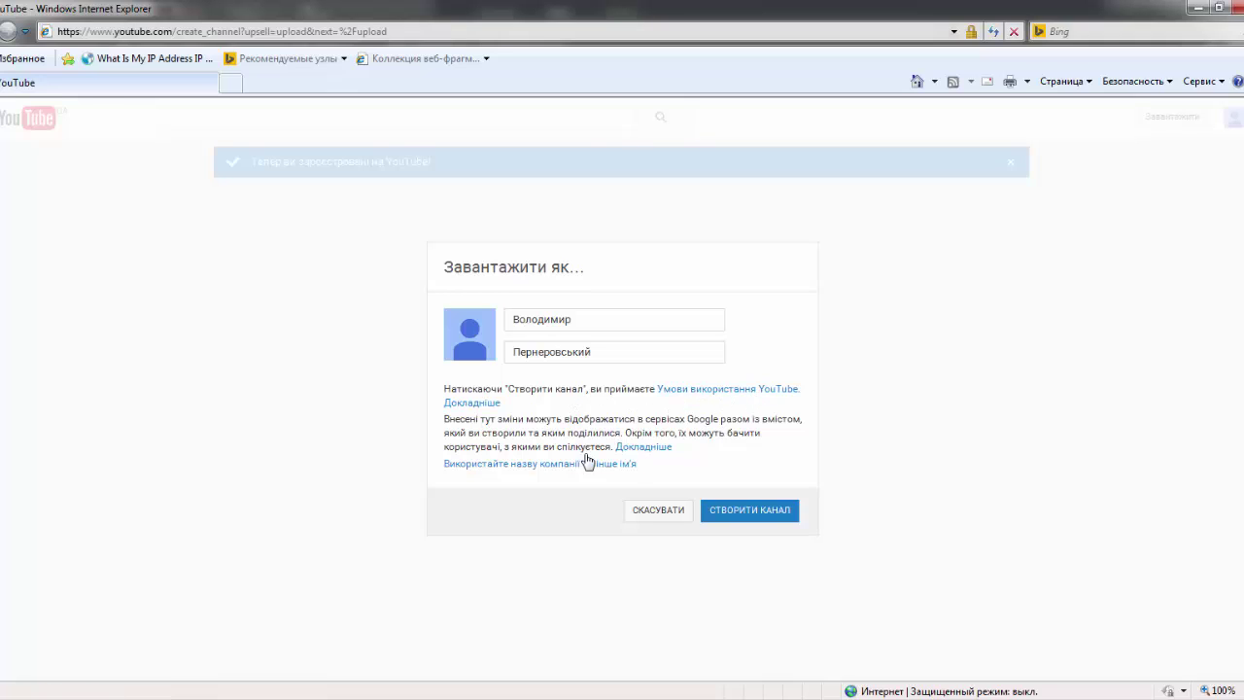
# Create the YouTube channel, then retry Upload several times.
pyautogui.click(777, 517)
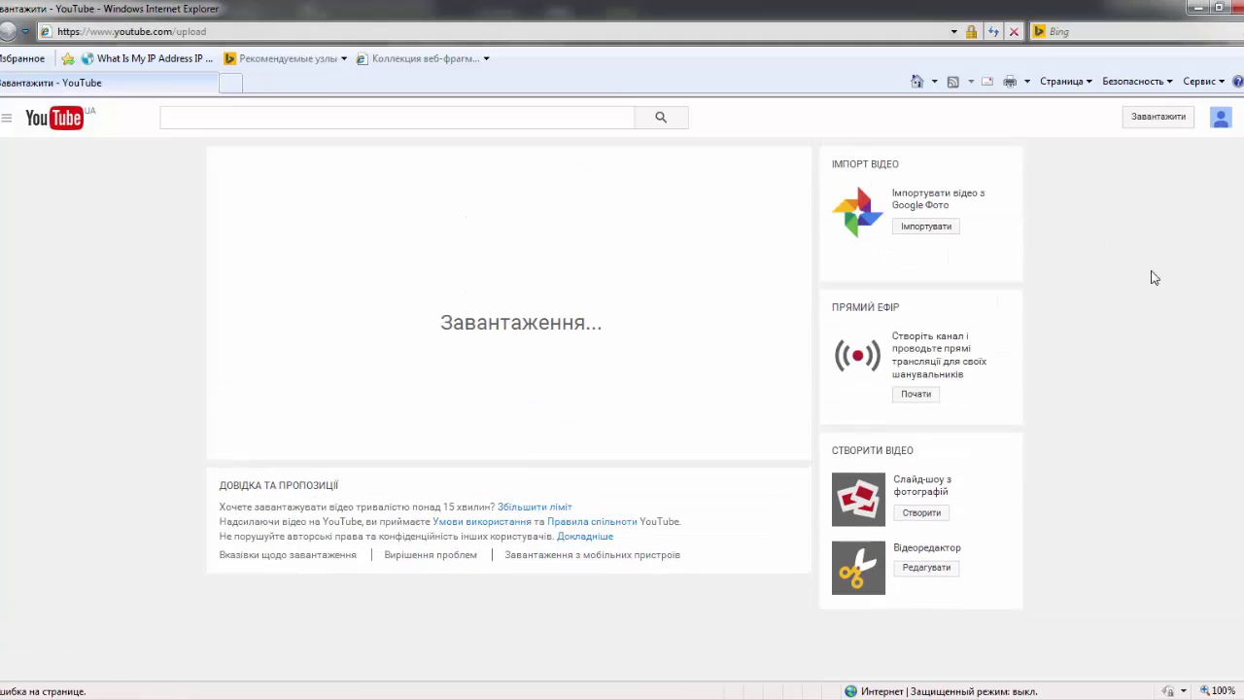
pyautogui.click(1165, 125)
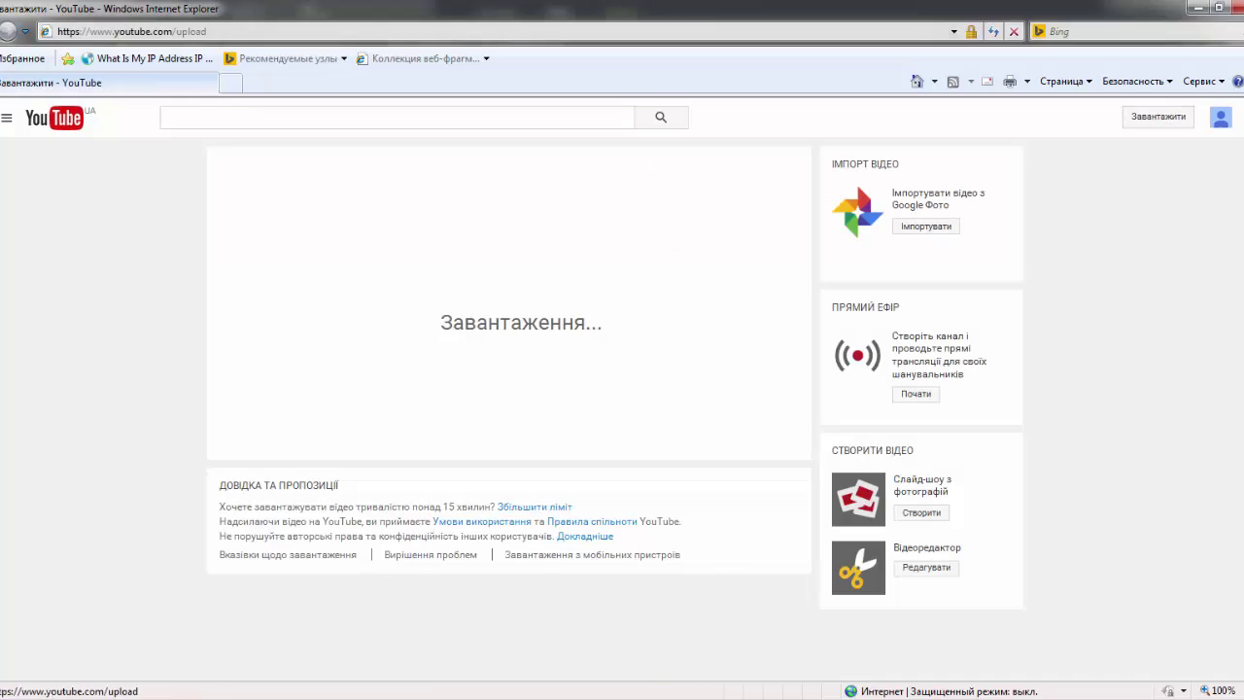
pyautogui.click(1169, 120)
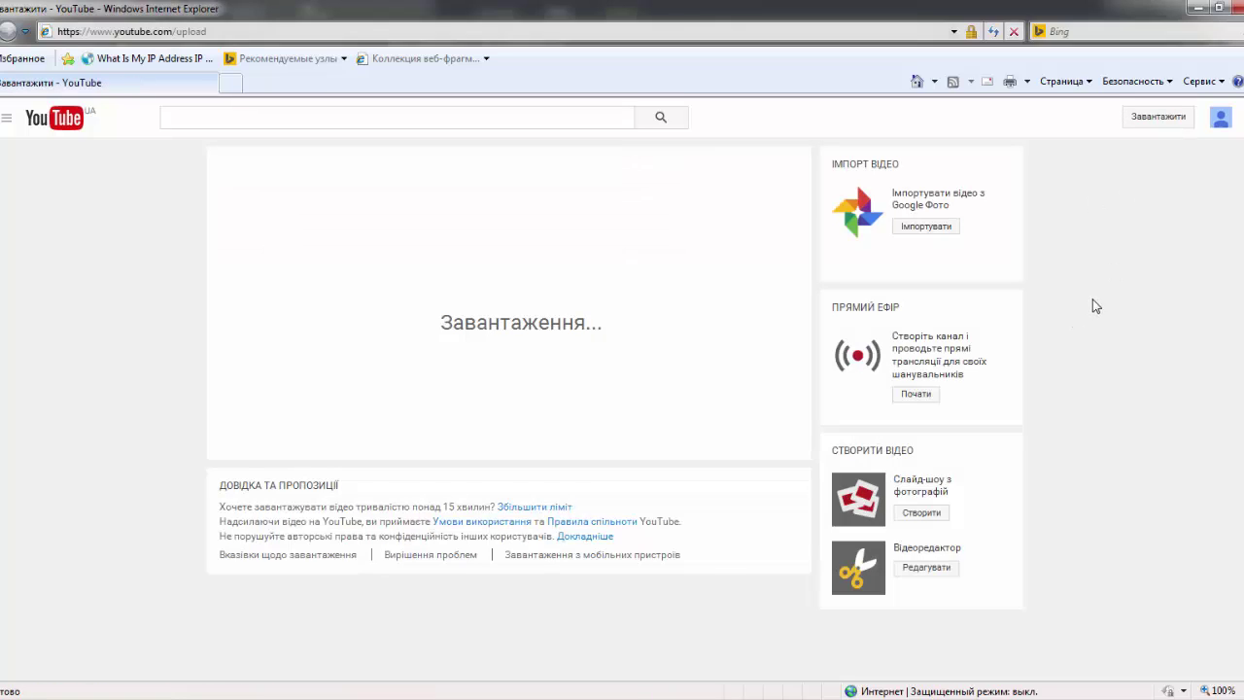
pyautogui.click(1163, 121)
# Open Creator Studio from the account menu and dismiss the dashboard tip.
pyautogui.click(1221, 120)
pyautogui.click(1118, 234)
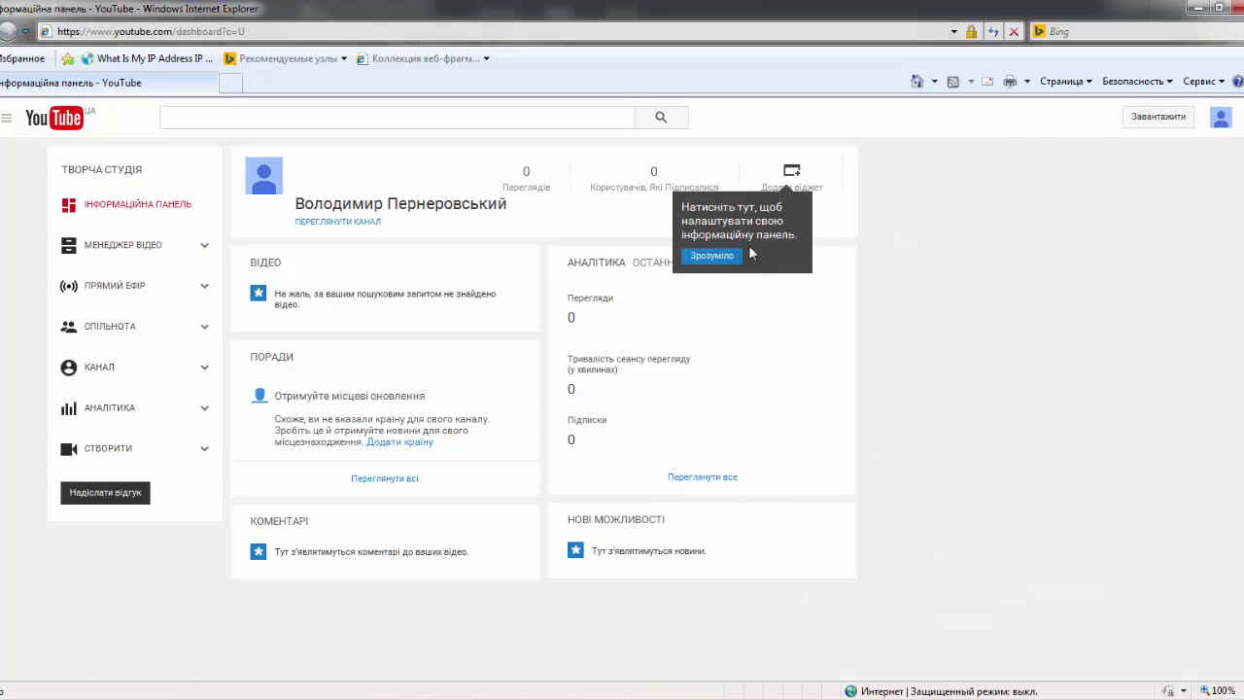
pyautogui.click(726, 261)
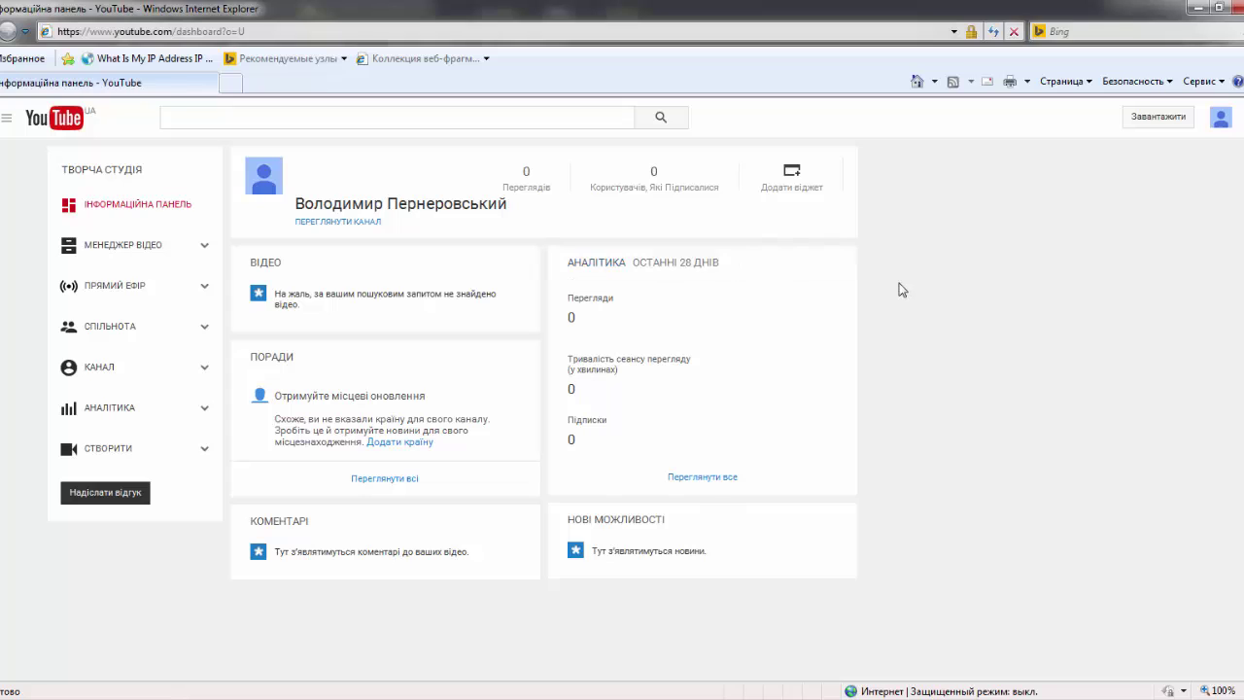
# Open YouTube's upload page from the dashboard; it keeps loading in Internet Explorer.
pyautogui.click(1169, 125)
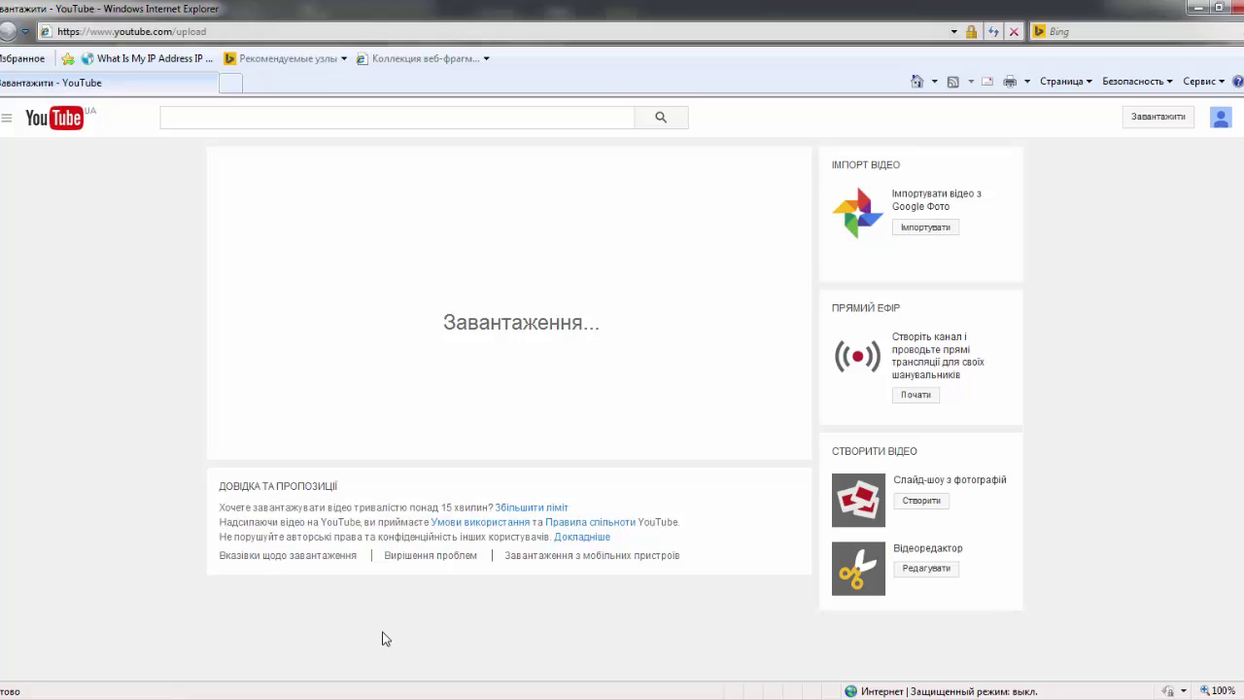
pyautogui.moveTo(396, 698)
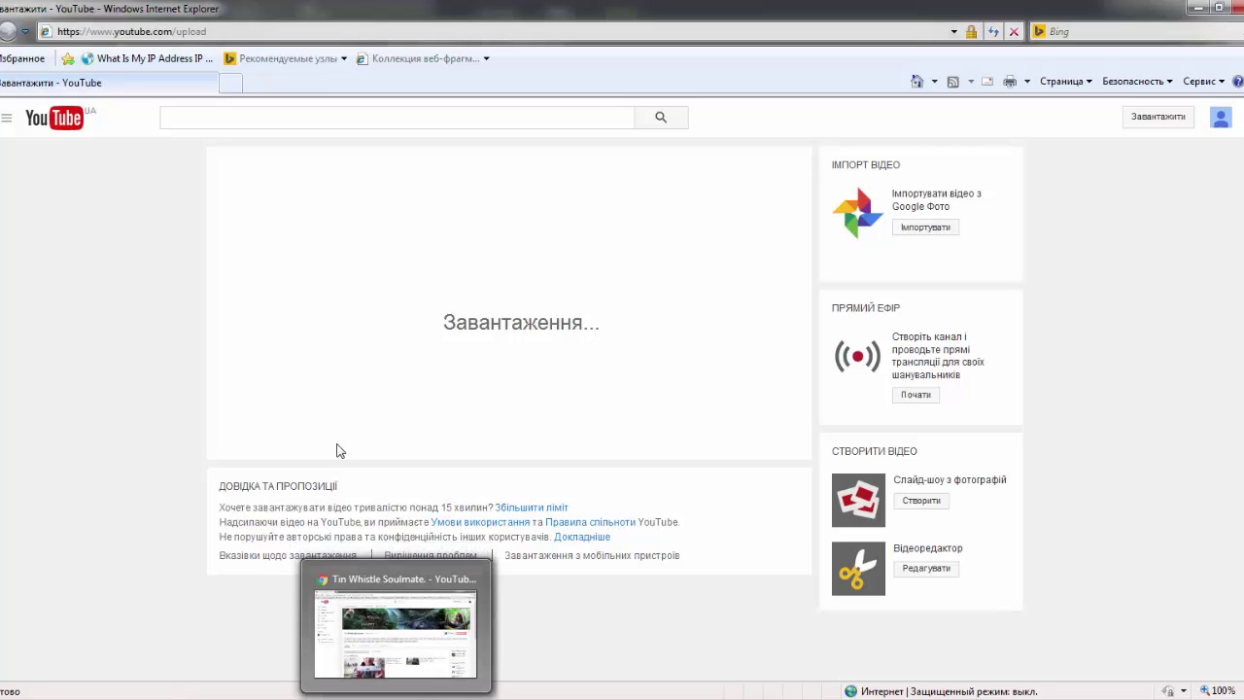
# Switch to Chrome and open the upload page for the Tin Whistle Soulmate channel.
pyautogui.click(396, 630)
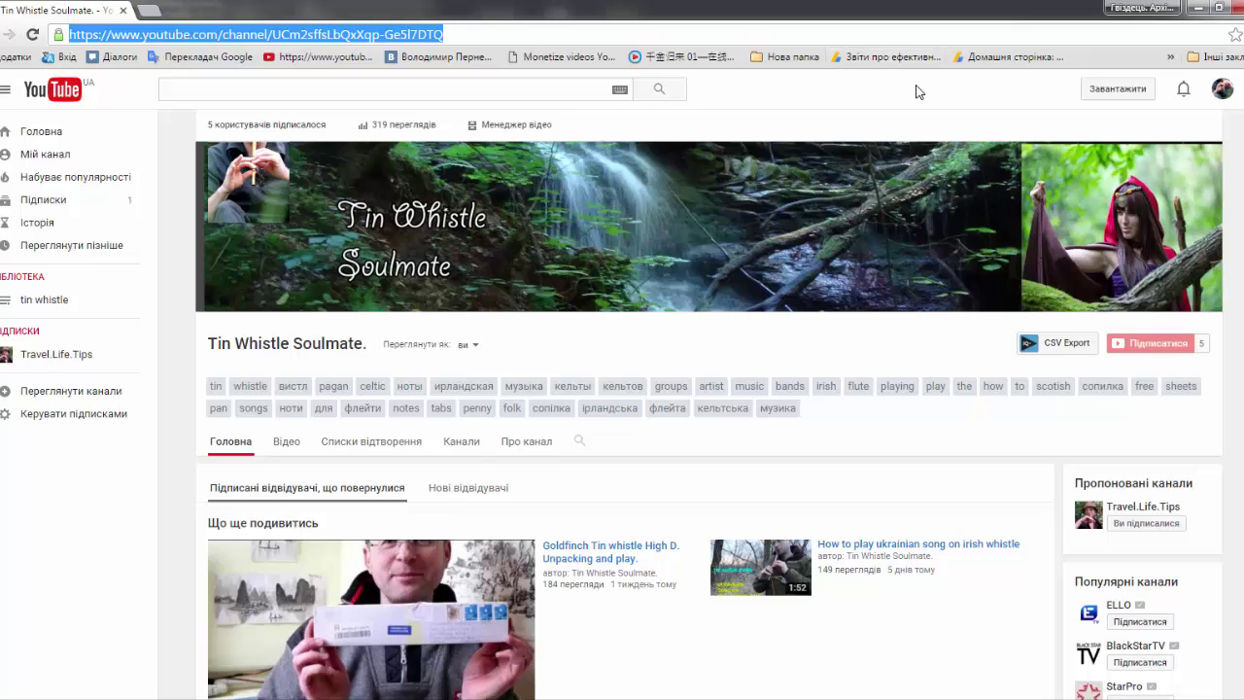
pyautogui.click(1222, 90)
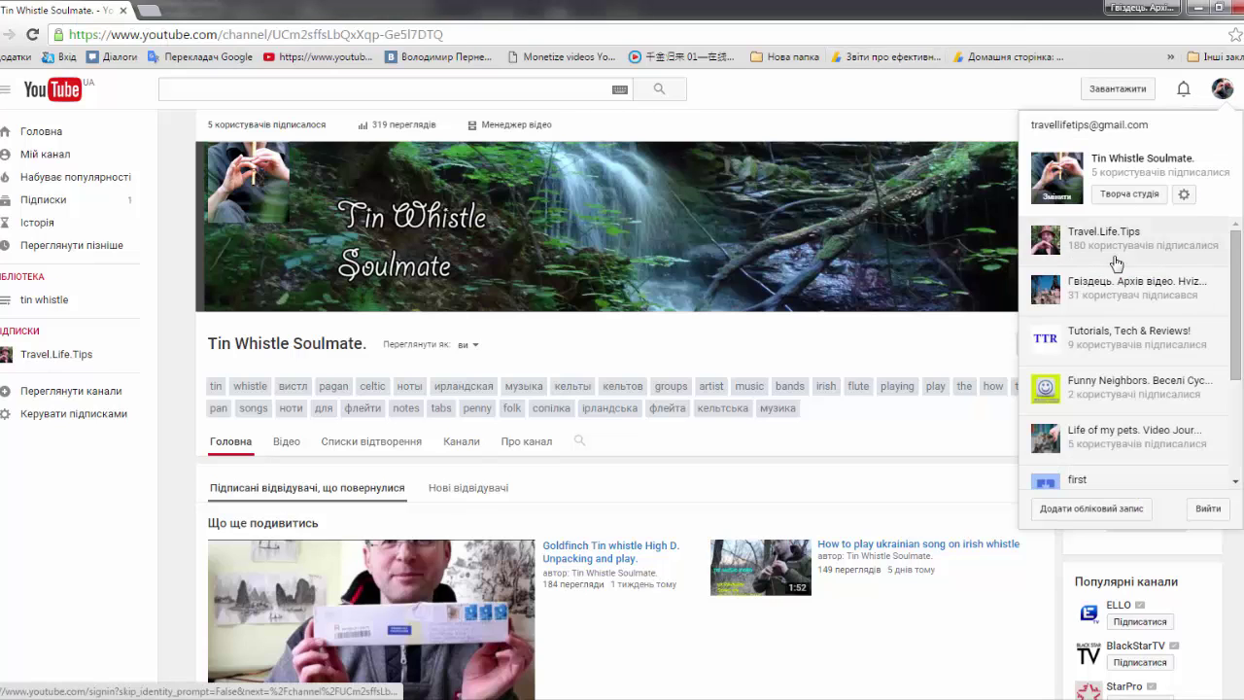
pyautogui.click(884, 112)
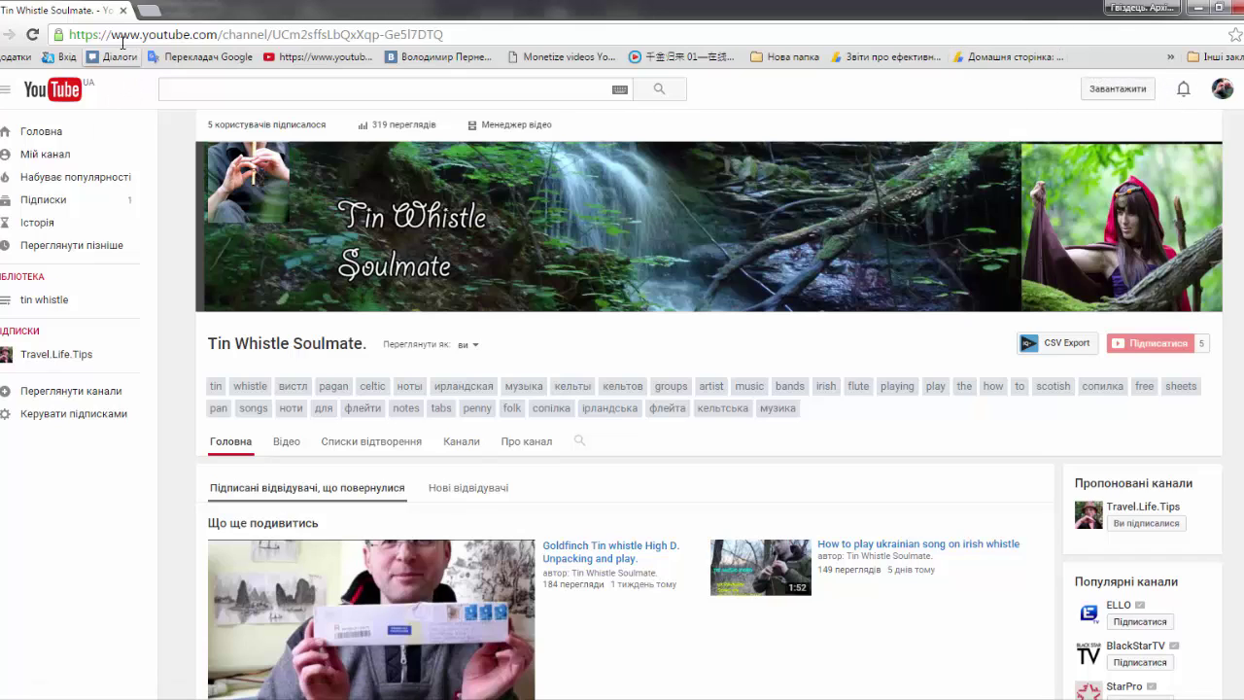
pyautogui.click(1118, 91)
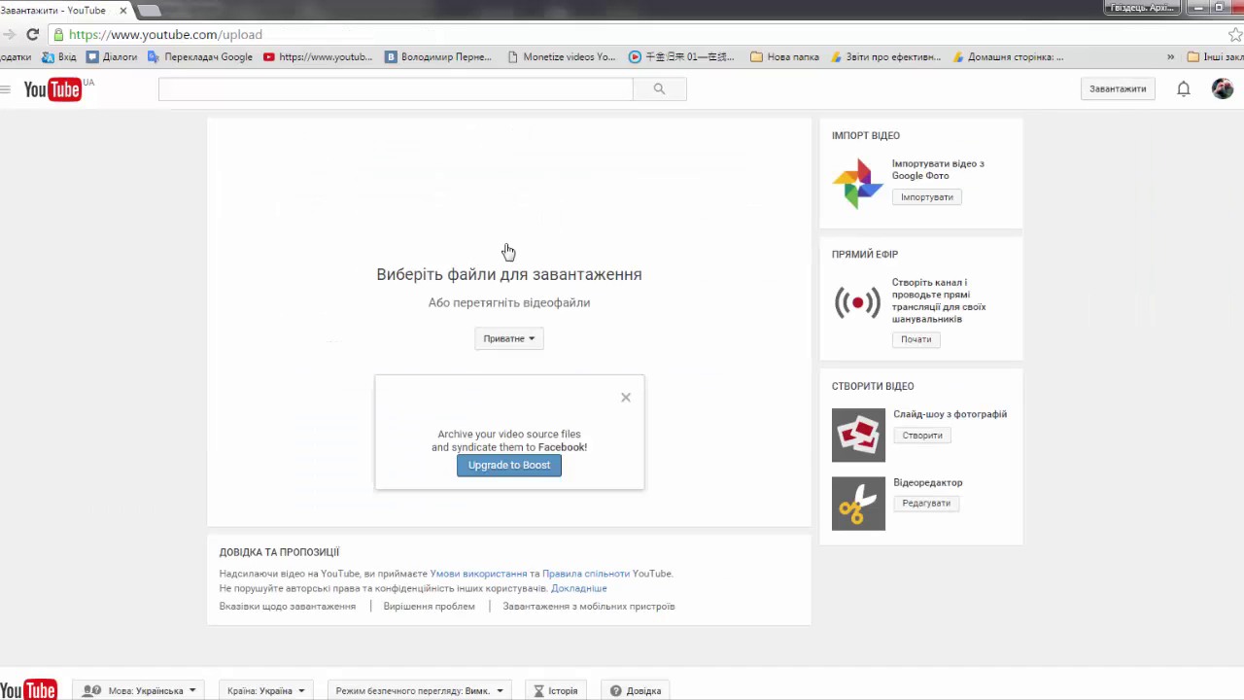
# Upload the video smittja na koliji from the D:\1 Video folder.
pyautogui.click(507, 241)
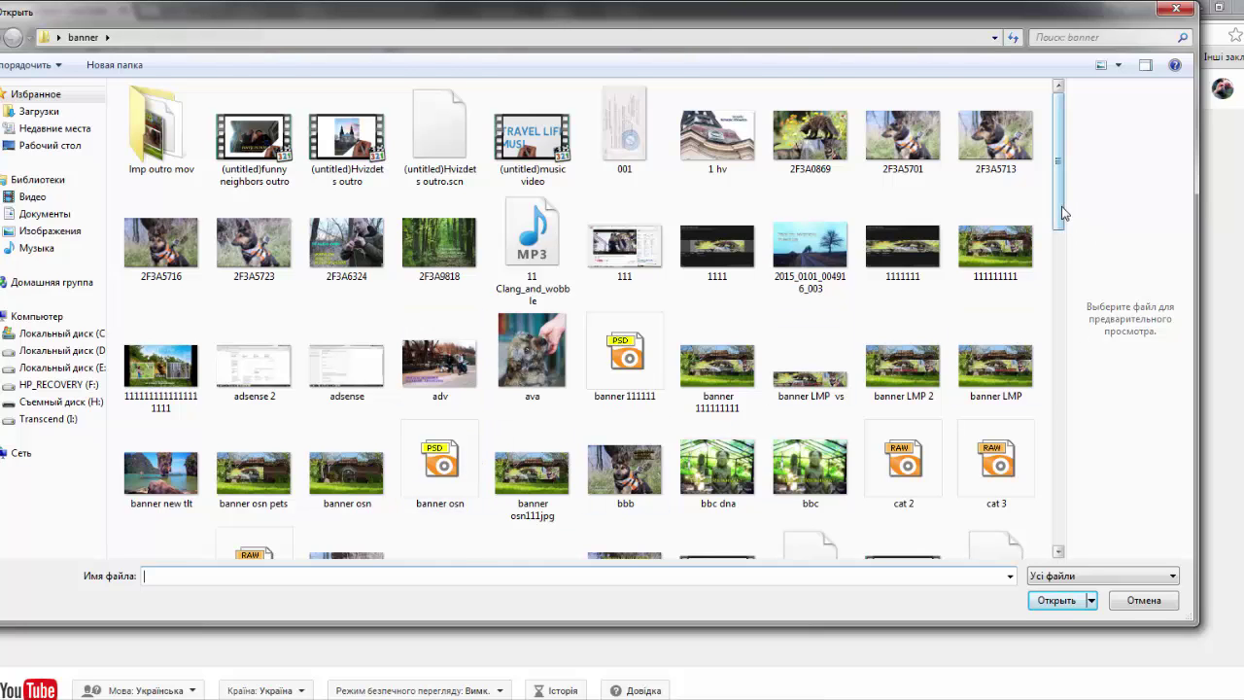
pyautogui.moveTo(1063, 213); pyautogui.dragTo(192, 92)
pyautogui.click(53, 352)
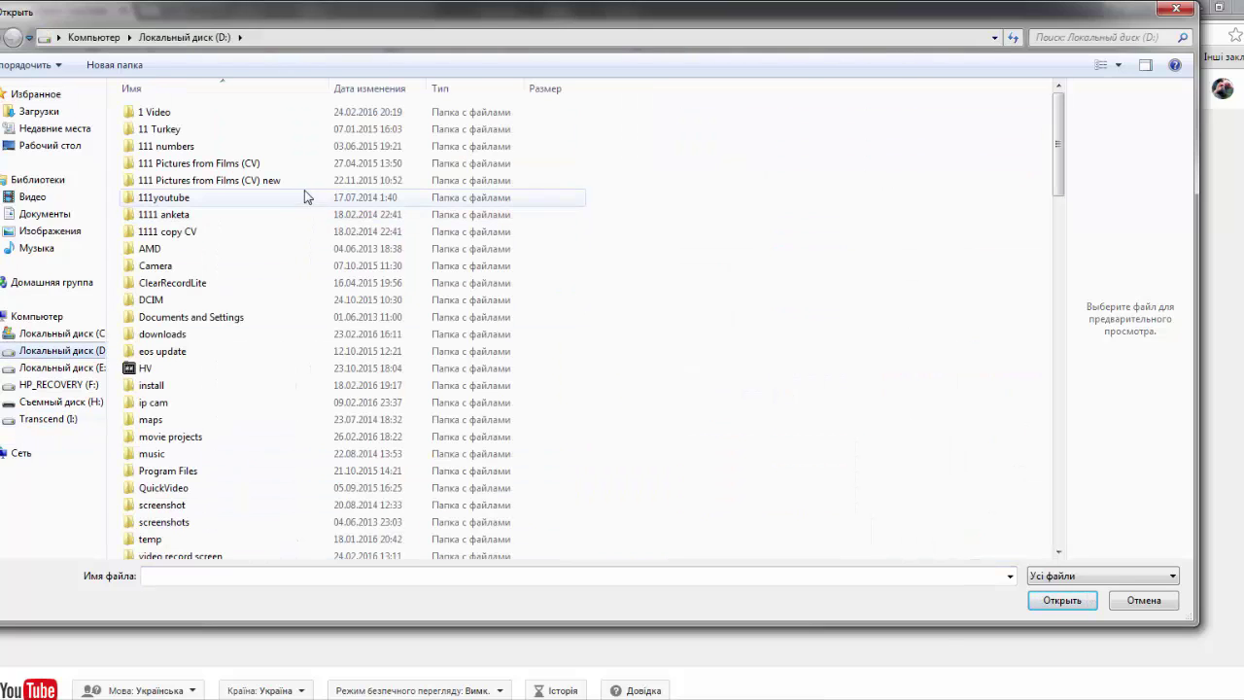
pyautogui.click(167, 118)
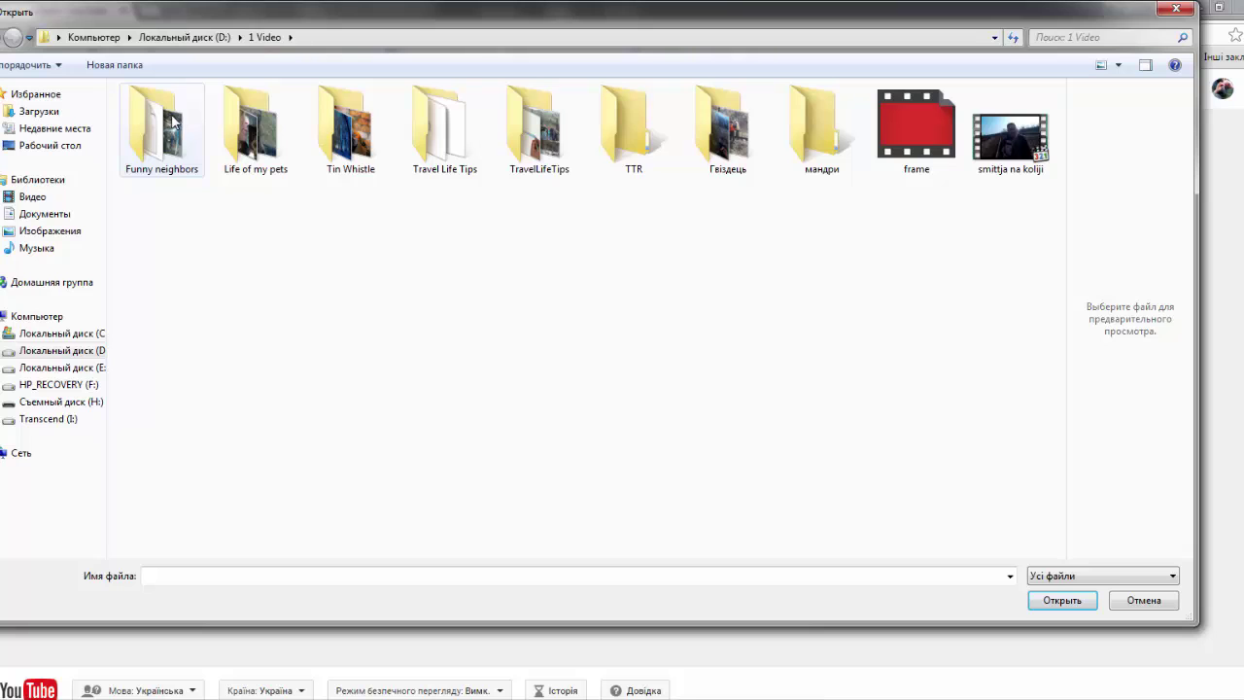
pyautogui.doubleClick(1010, 136)
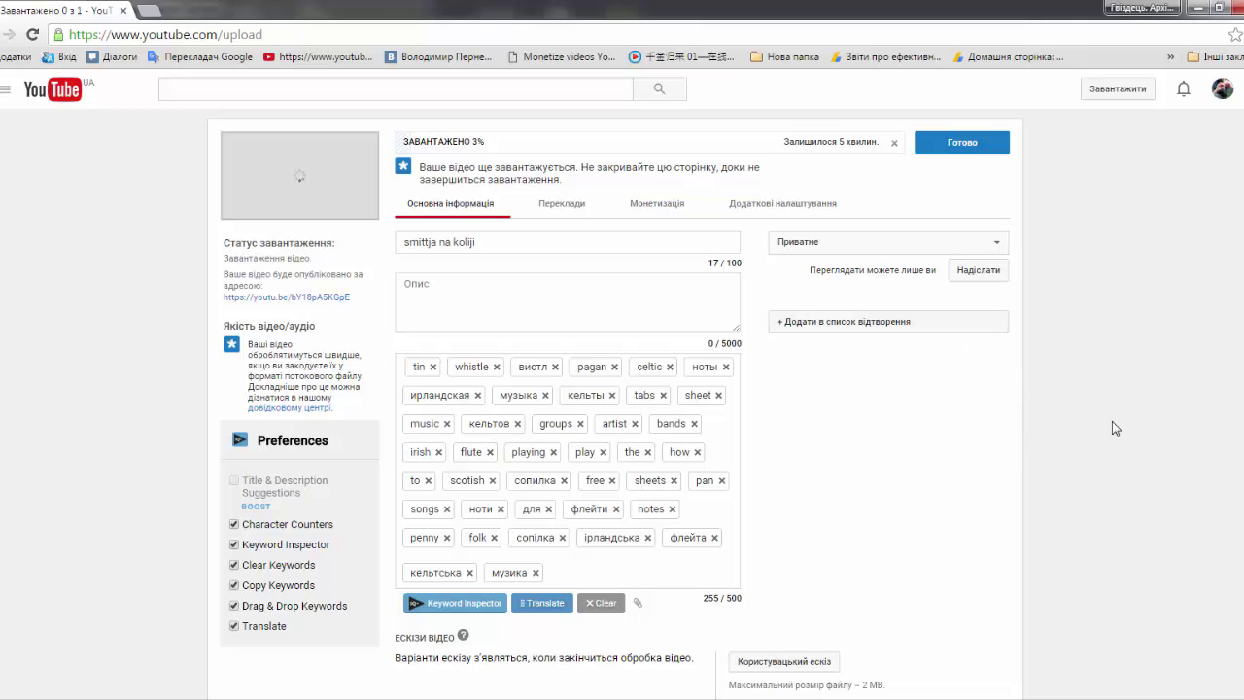
# Clear the auto-filled title from the uploading video's title field.
pyautogui.moveTo(513, 244); pyautogui.dragTo(350, 256)
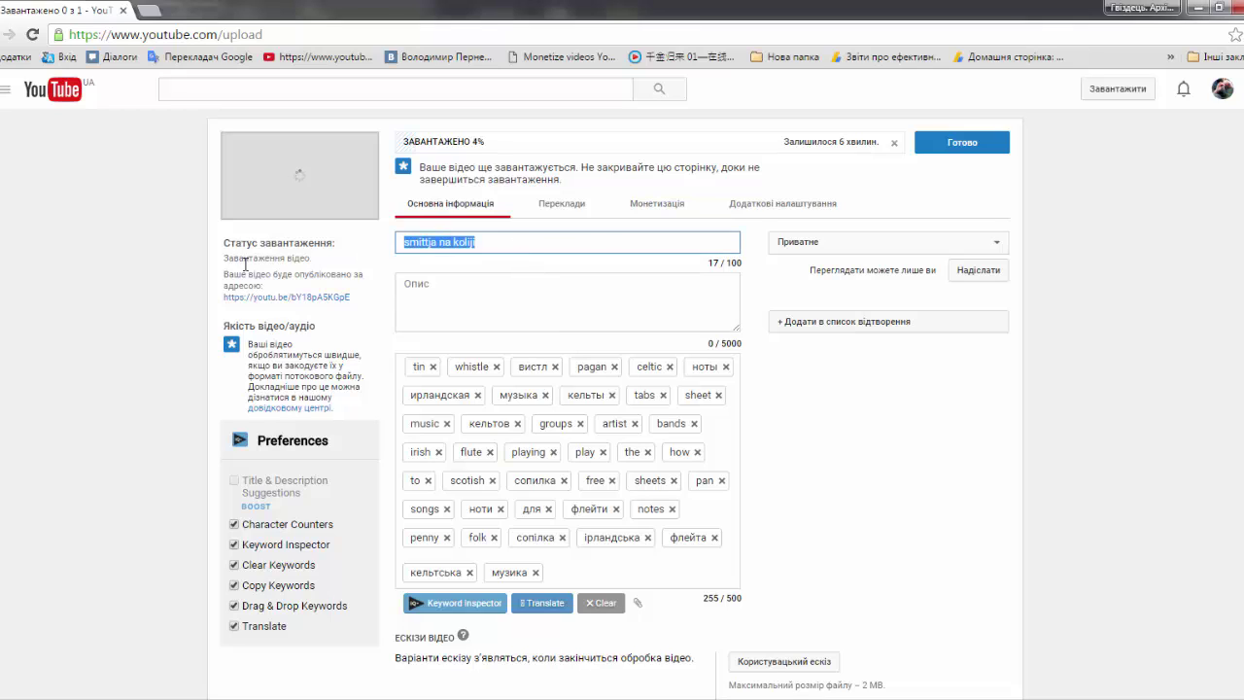
pyautogui.press('BackSpace')
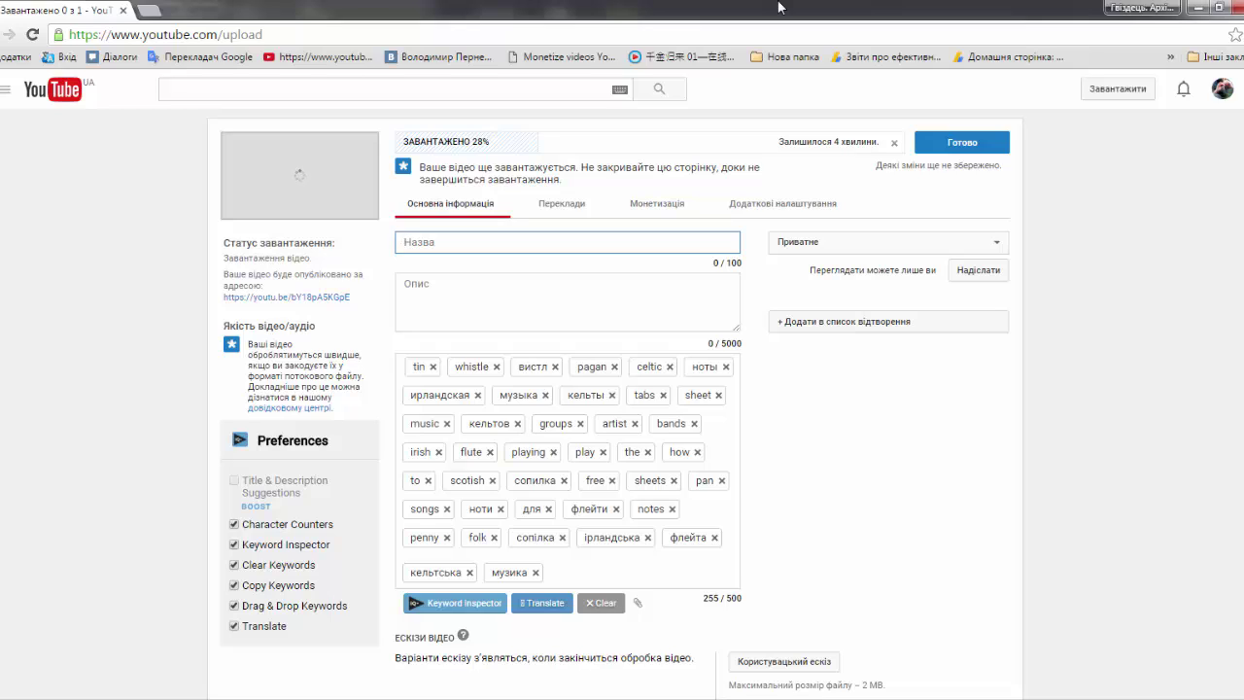
# Retitle the upload 'екологічна проблема' and enter a short placeholder description.
pyautogui.write('окологічна проблема')
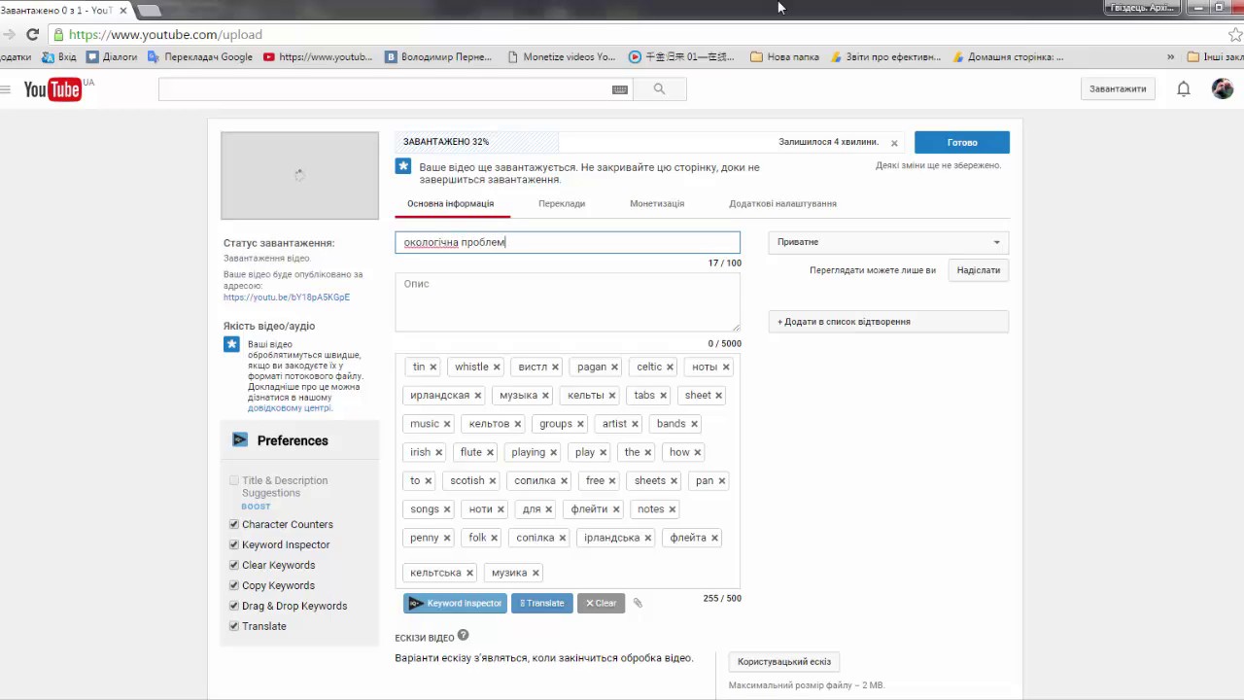
pyautogui.click(503, 290)
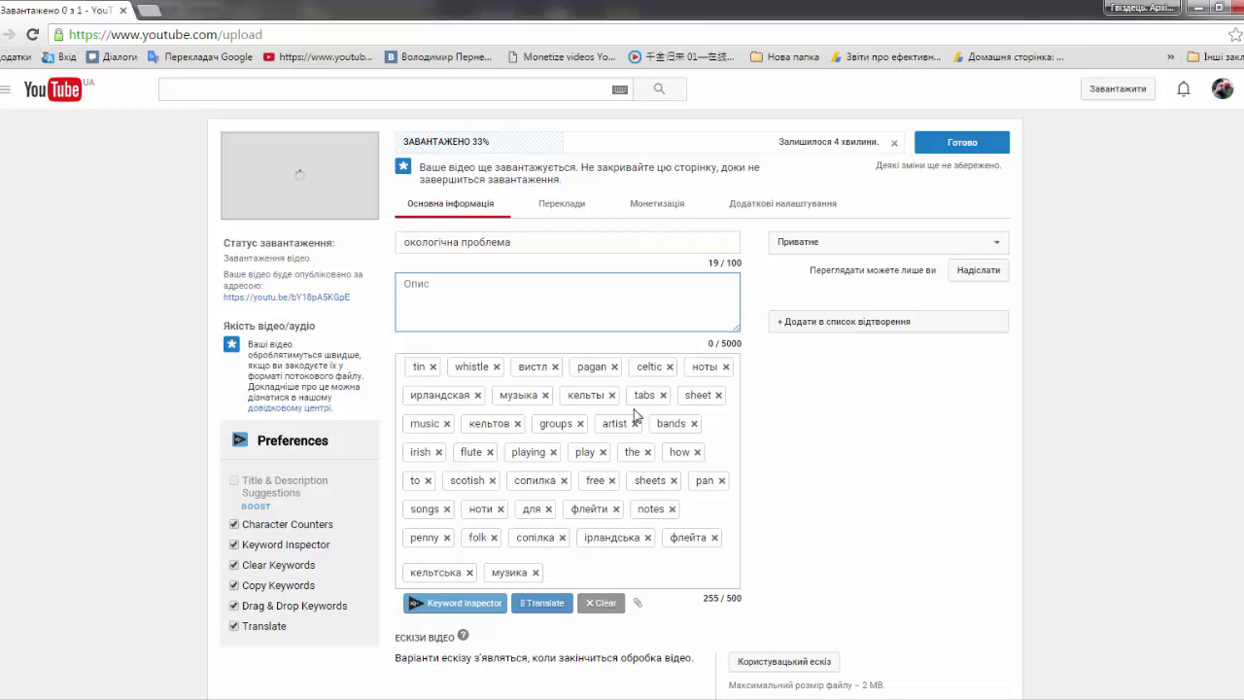
pyautogui.write('півп')
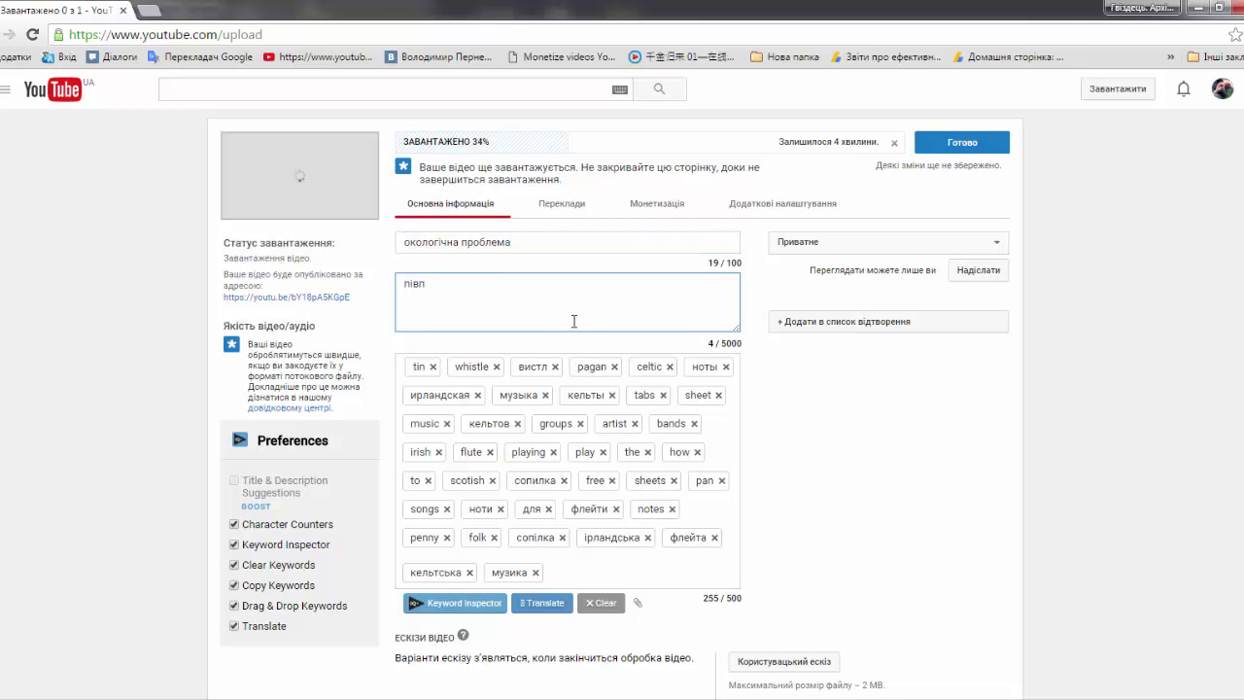
pyautogui.write('н')
pyautogui.write('півапі')
pyautogui.write('ваніва')
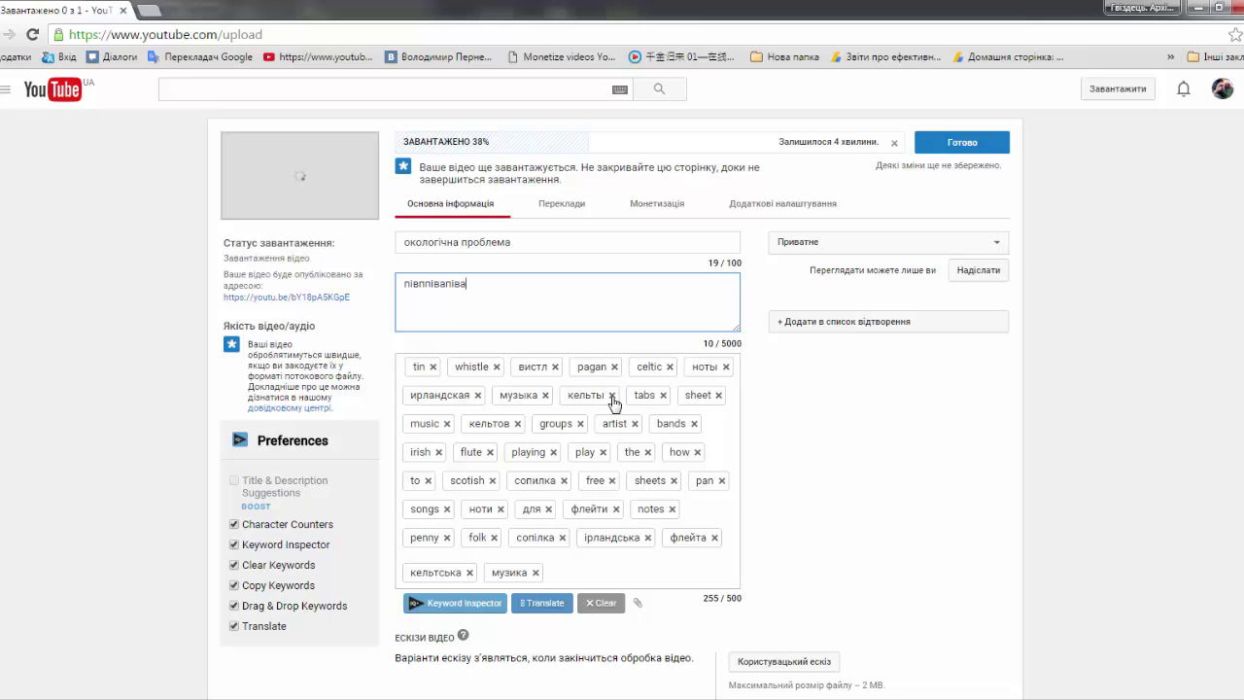
pyautogui.write('ніанваніваніваніаніаніван')
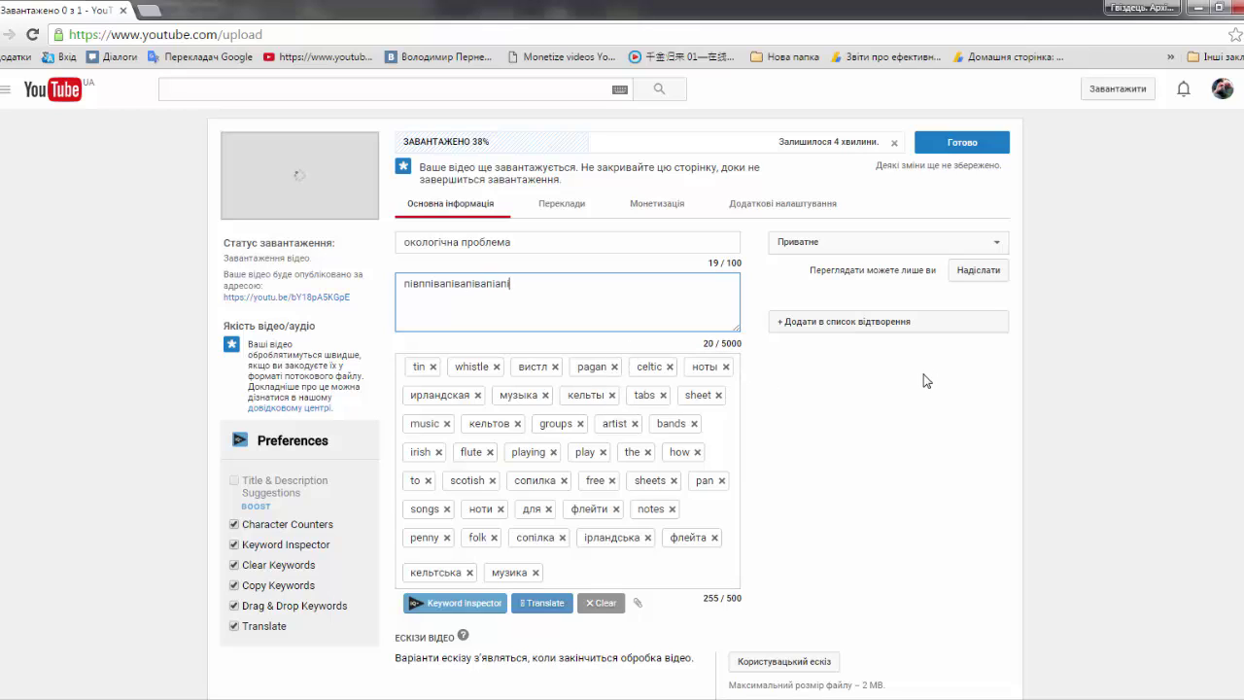
# Add the tags екологічна and проблема after the existing tags.
pyautogui.click(581, 576)
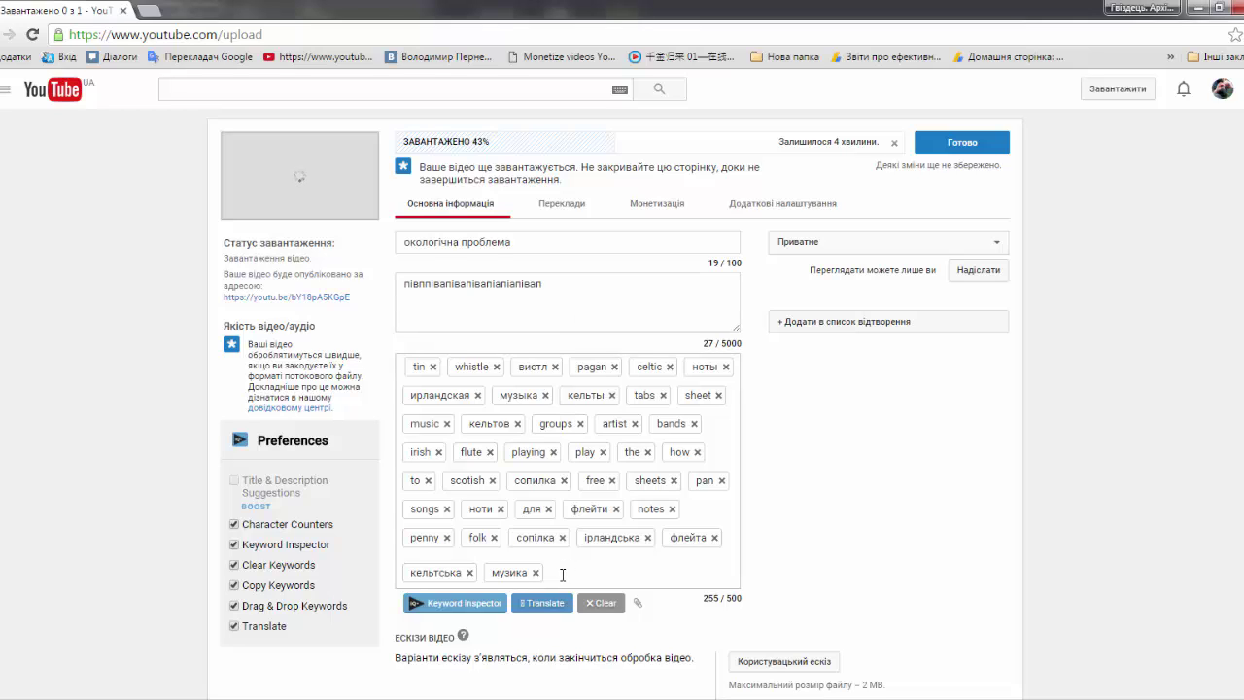
pyautogui.write('екологічна')
pyautogui.press('Return')
pyautogui.write('пробл')
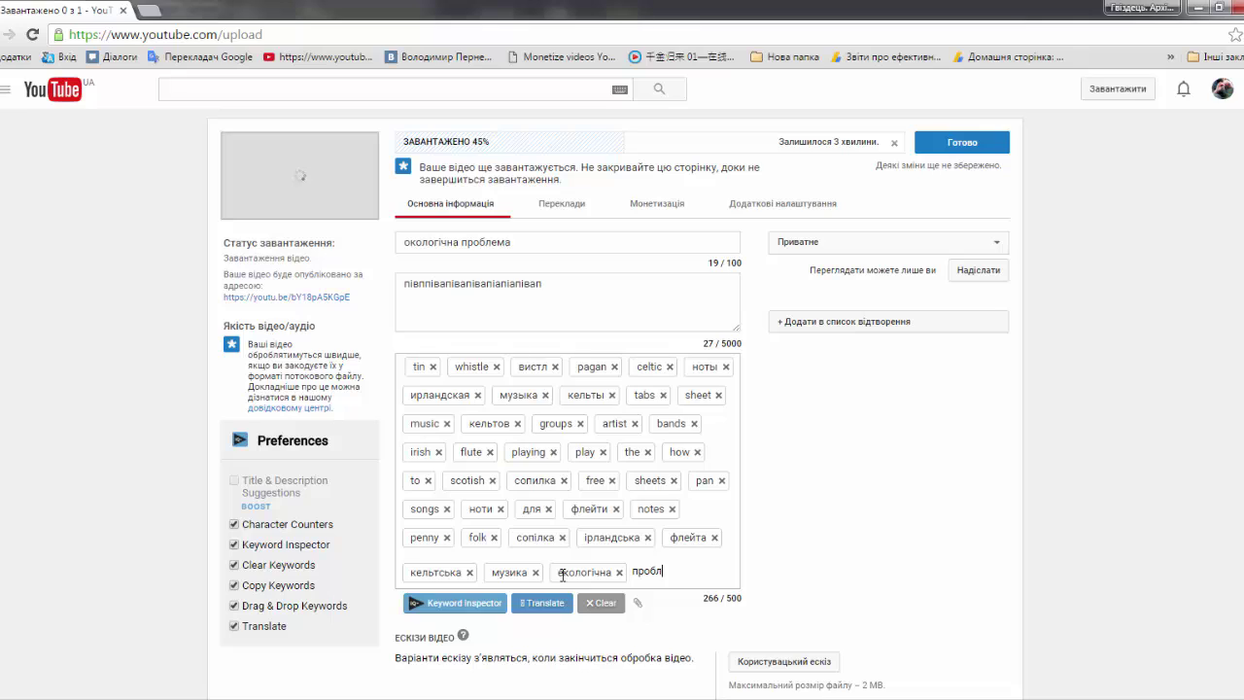
pyautogui.write('ема')
pyautogui.press('Return')
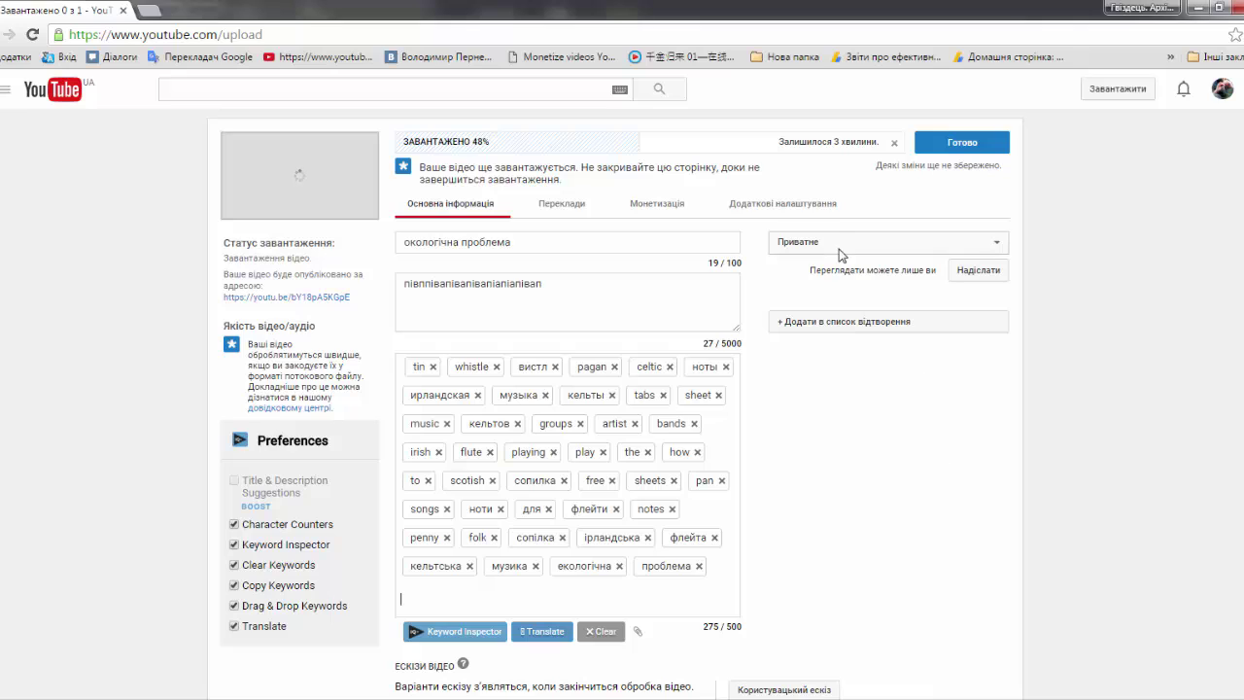
# Set the upload's visibility to Для всіх and show the Додаткові налаштування settings.
pyautogui.click(999, 248)
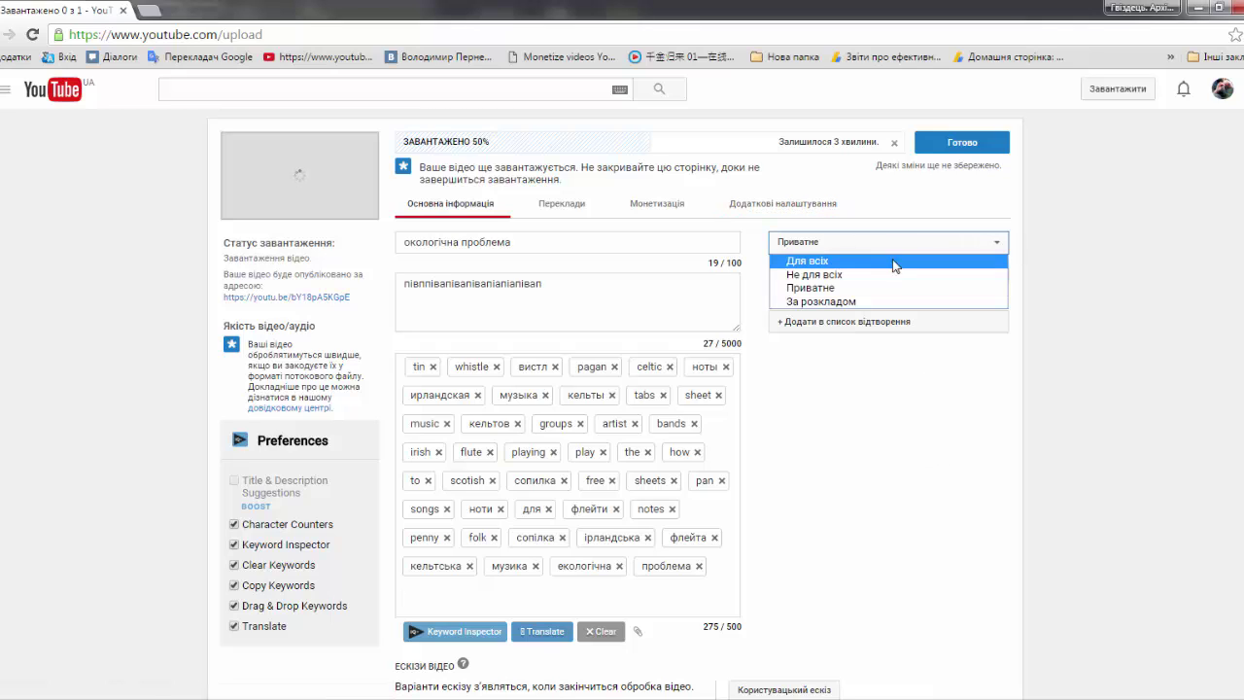
pyautogui.click(862, 263)
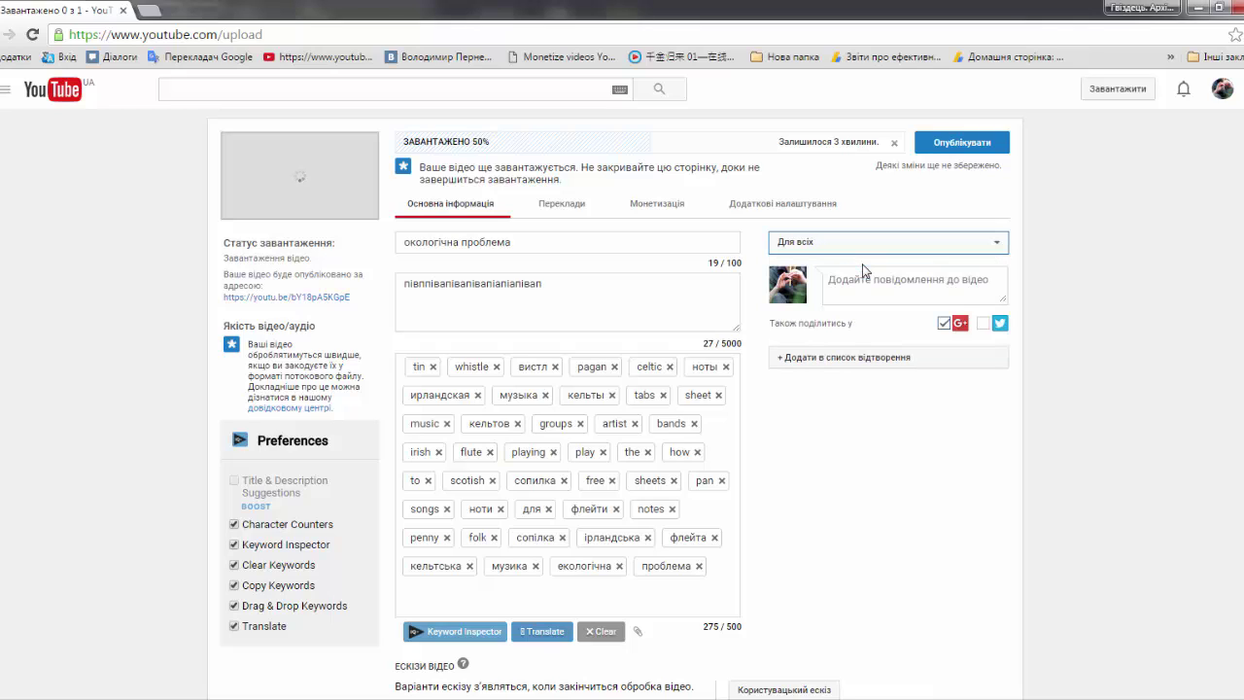
pyautogui.click(768, 209)
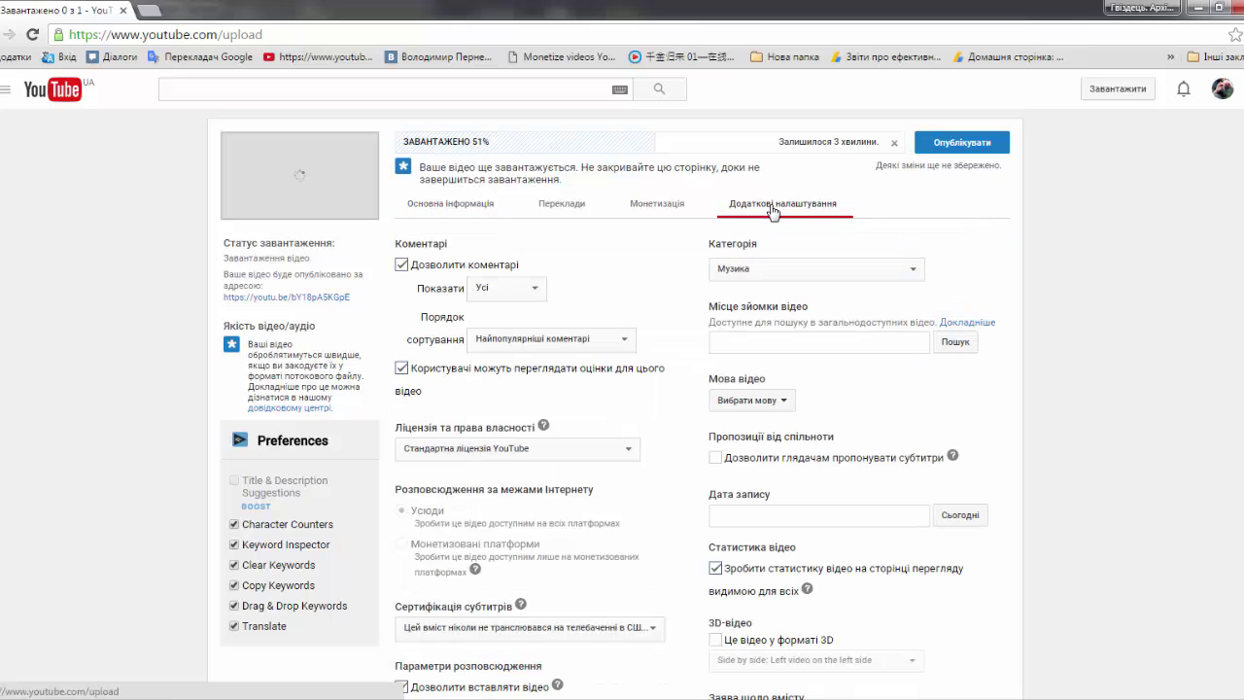
# In the advanced settings, keep Музика as the video category.
pyautogui.click(491, 209)
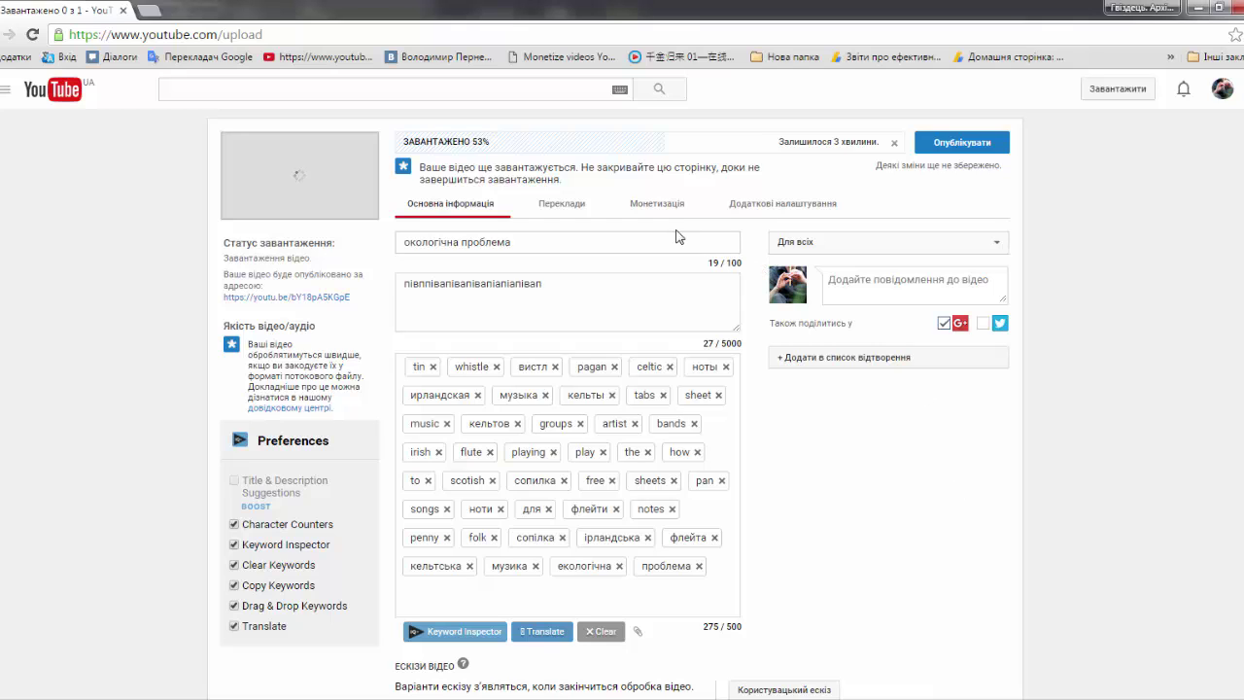
pyautogui.click(771, 213)
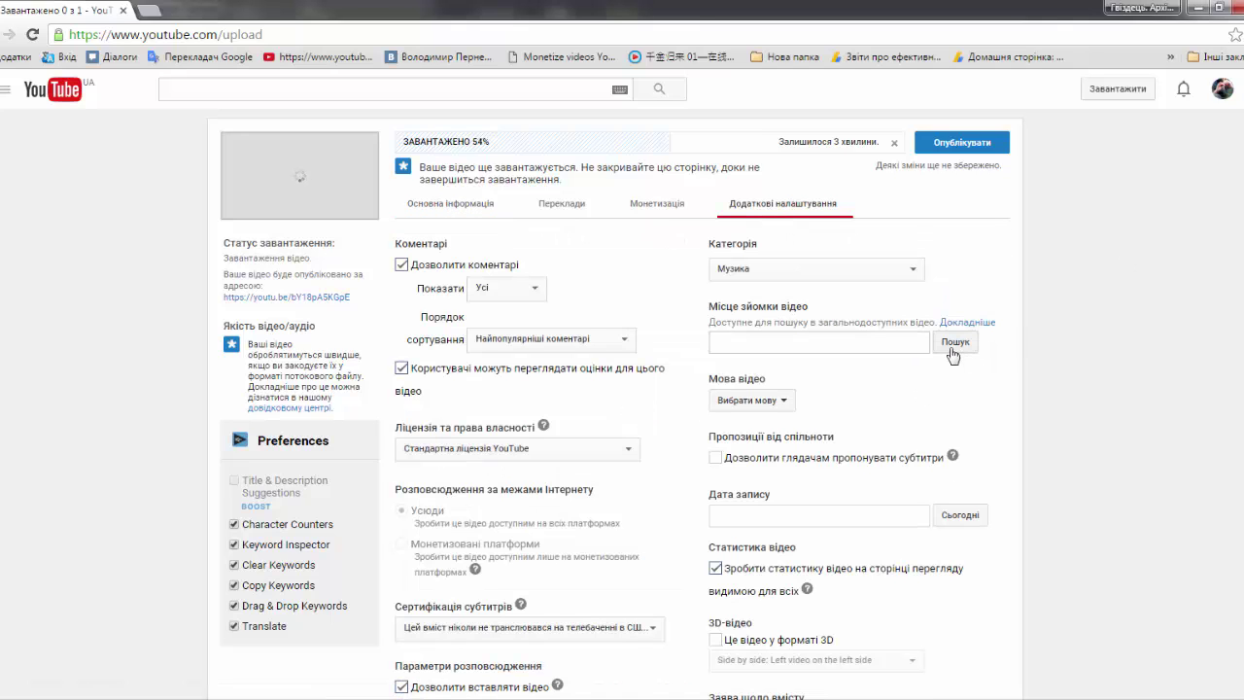
pyautogui.click(913, 276)
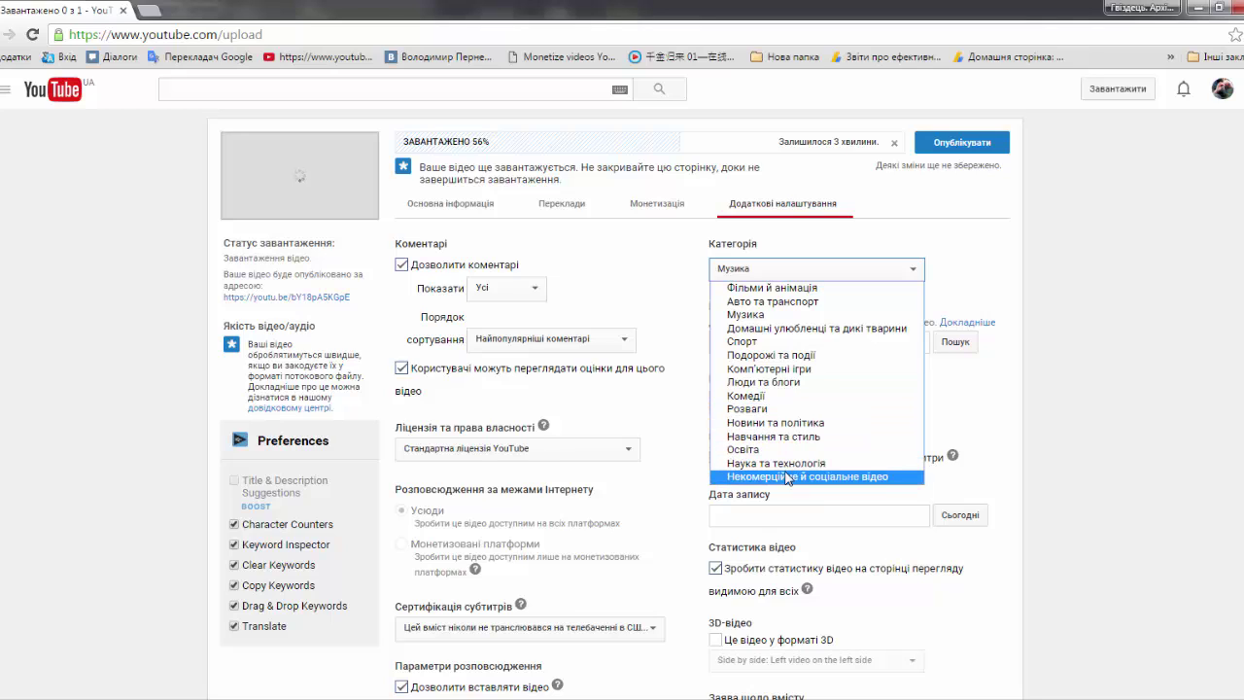
pyautogui.click(1078, 245)
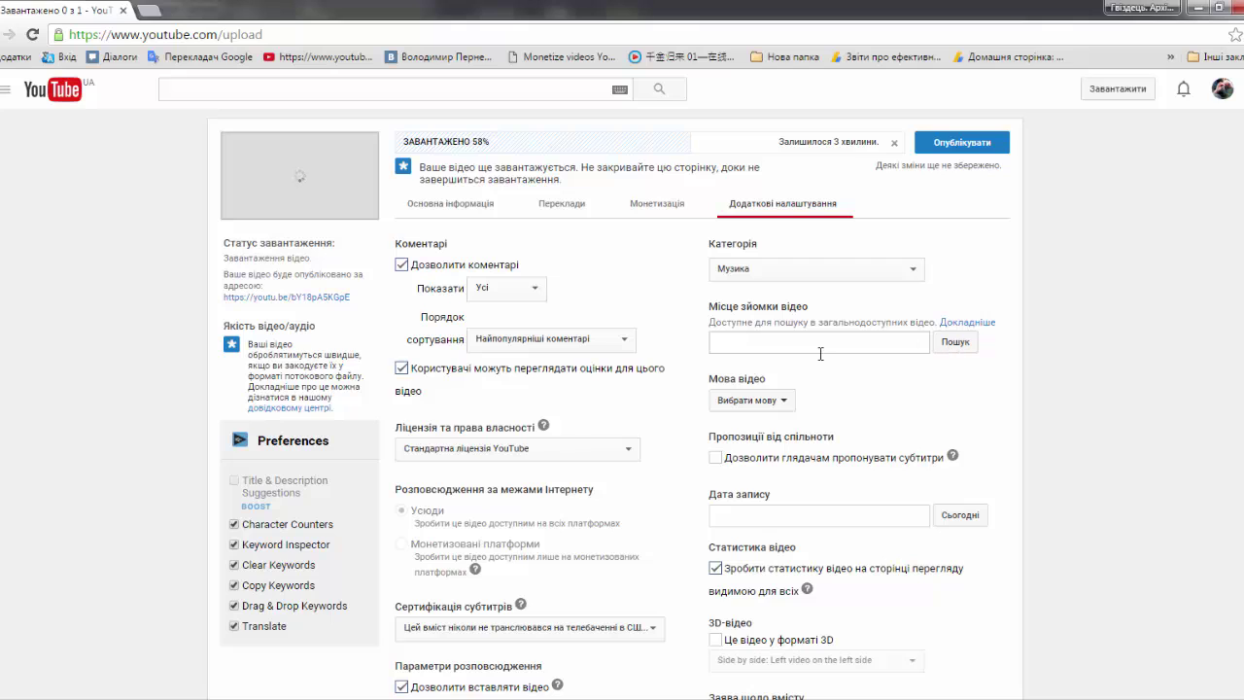
# Set location коломия, language Українська and recording date 27 лютого 2016 р.
pyautogui.click(890, 339)
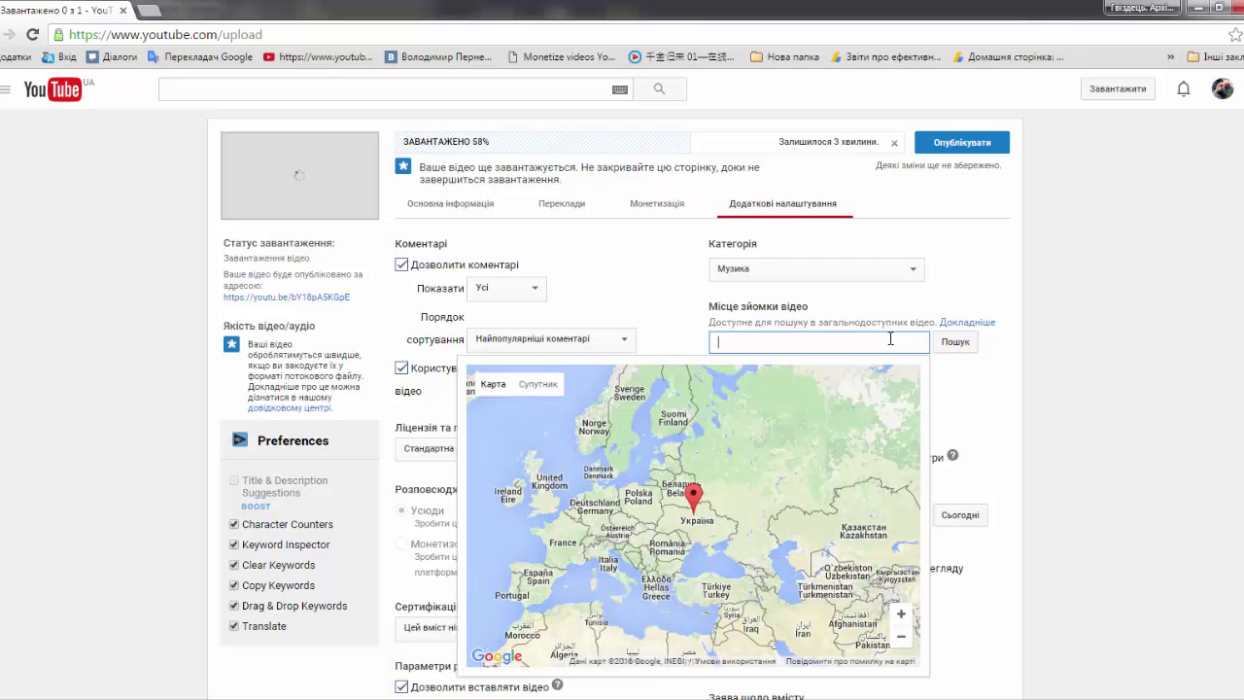
pyautogui.write('коломия')
pyautogui.click(1176, 385)
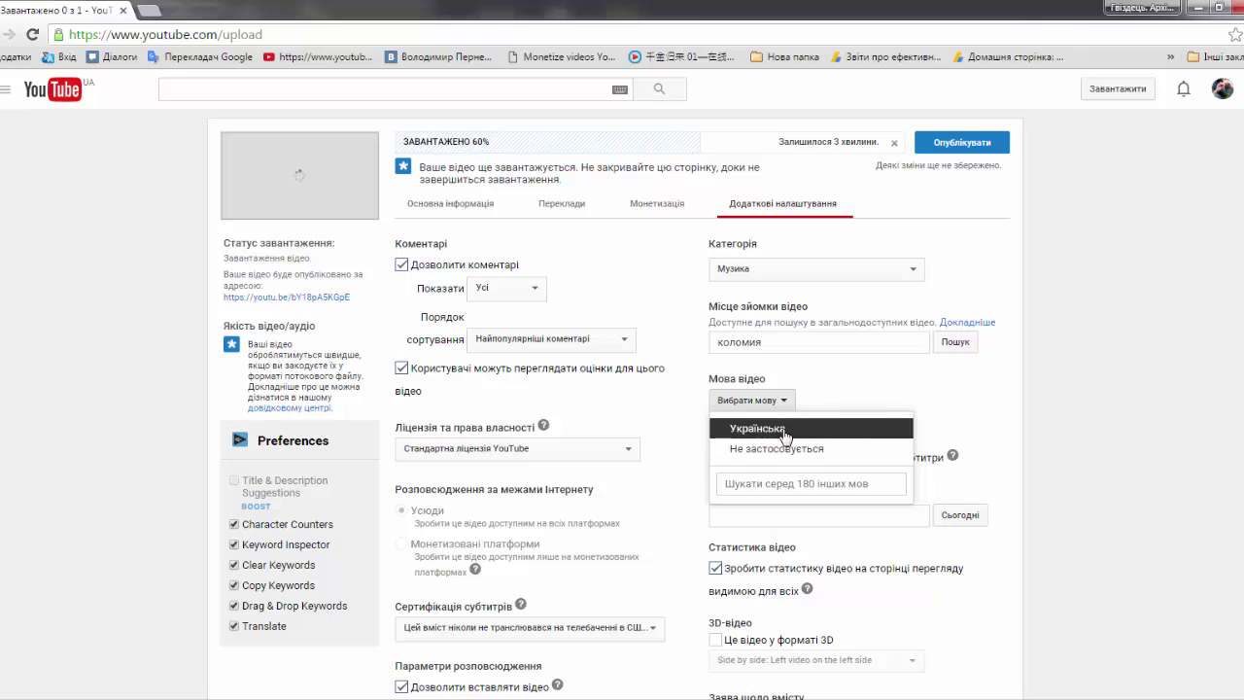
pyautogui.click(785, 429)
pyautogui.click(959, 516)
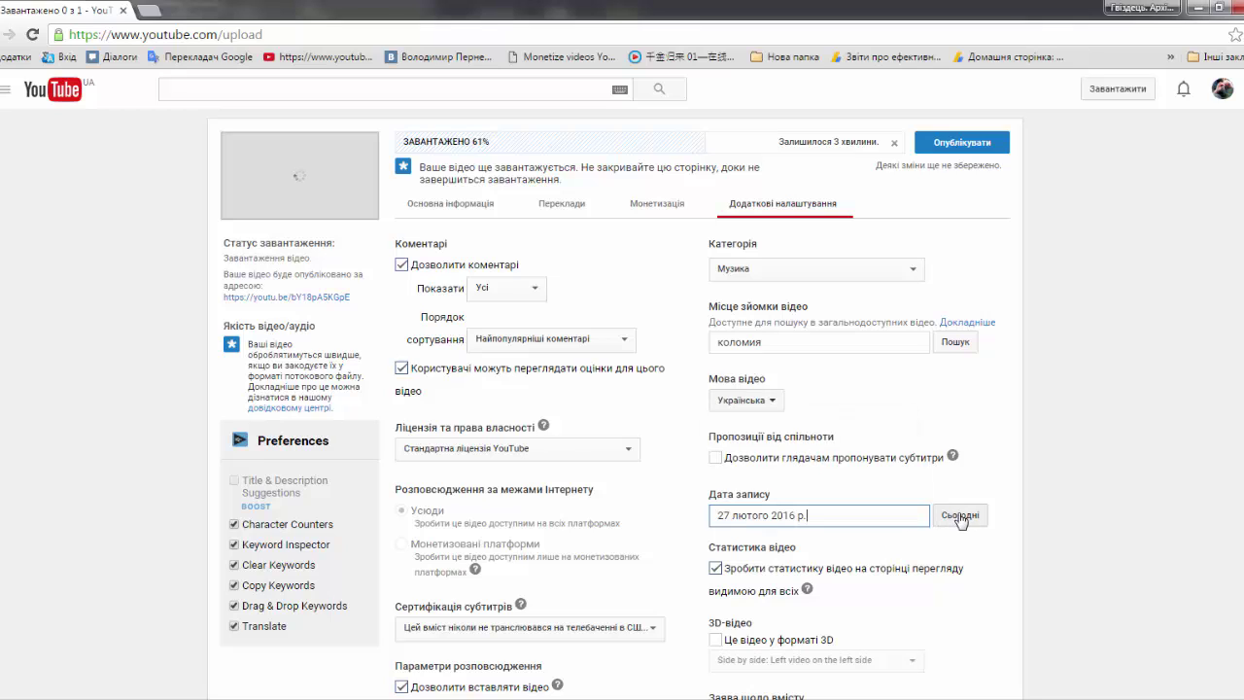
pyautogui.click(1117, 445)
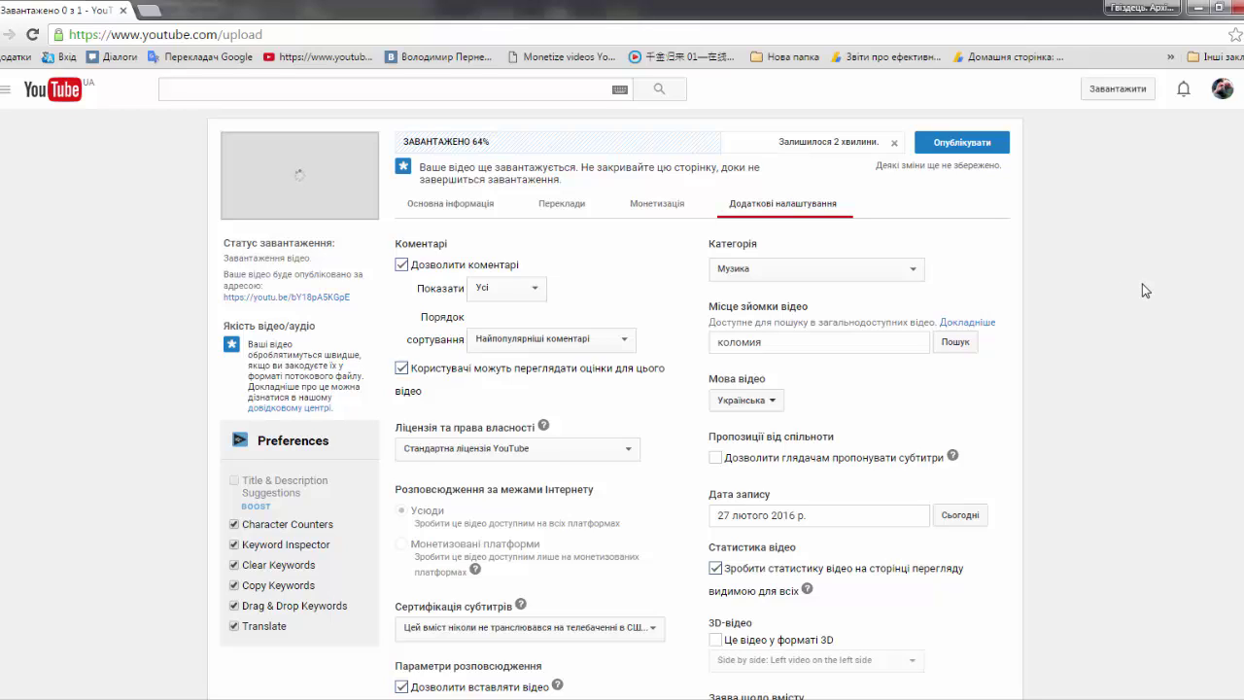
pyautogui.click(466, 212)
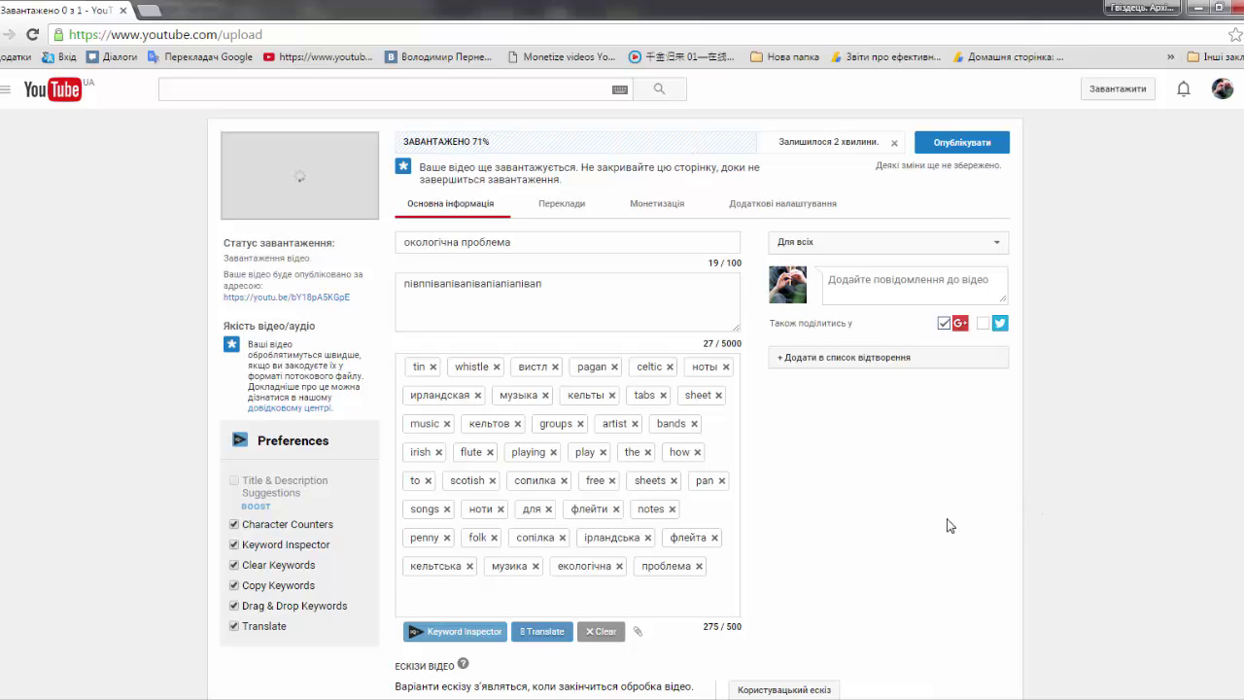
# Open the Tin Whistle Soulmate channel's owner view in a new browser tab.
pyautogui.click(149, 11)
pyautogui.click(326, 58)
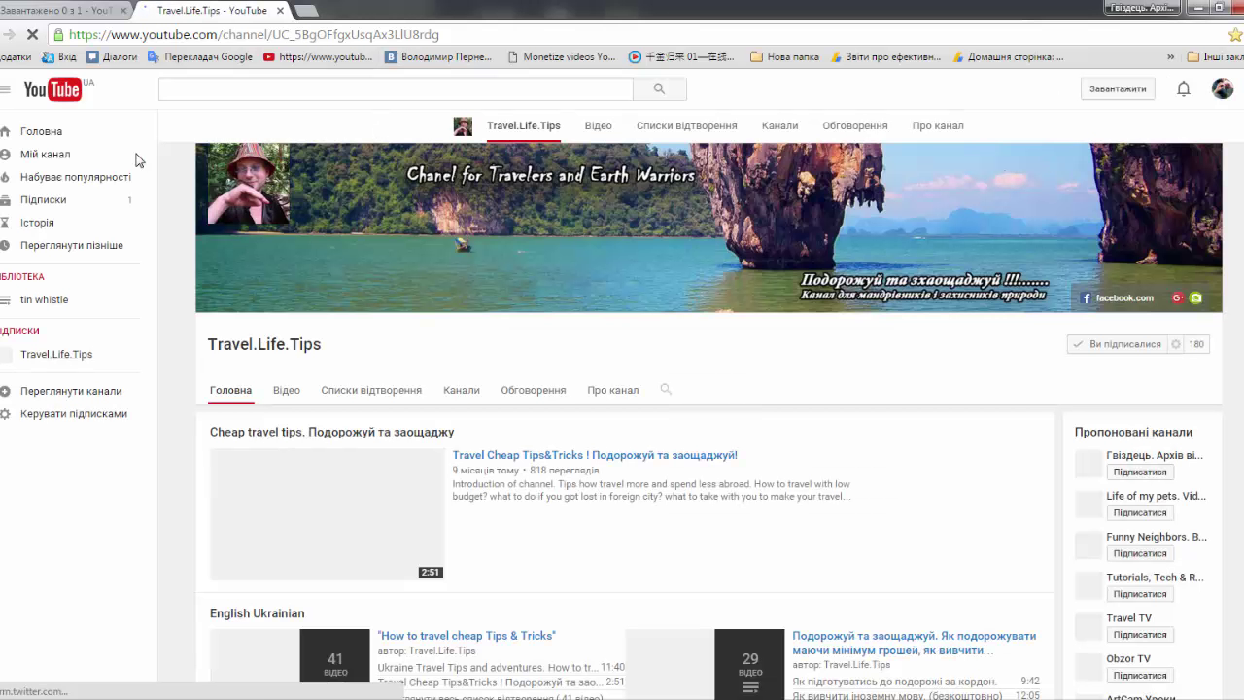
pyautogui.click(55, 159)
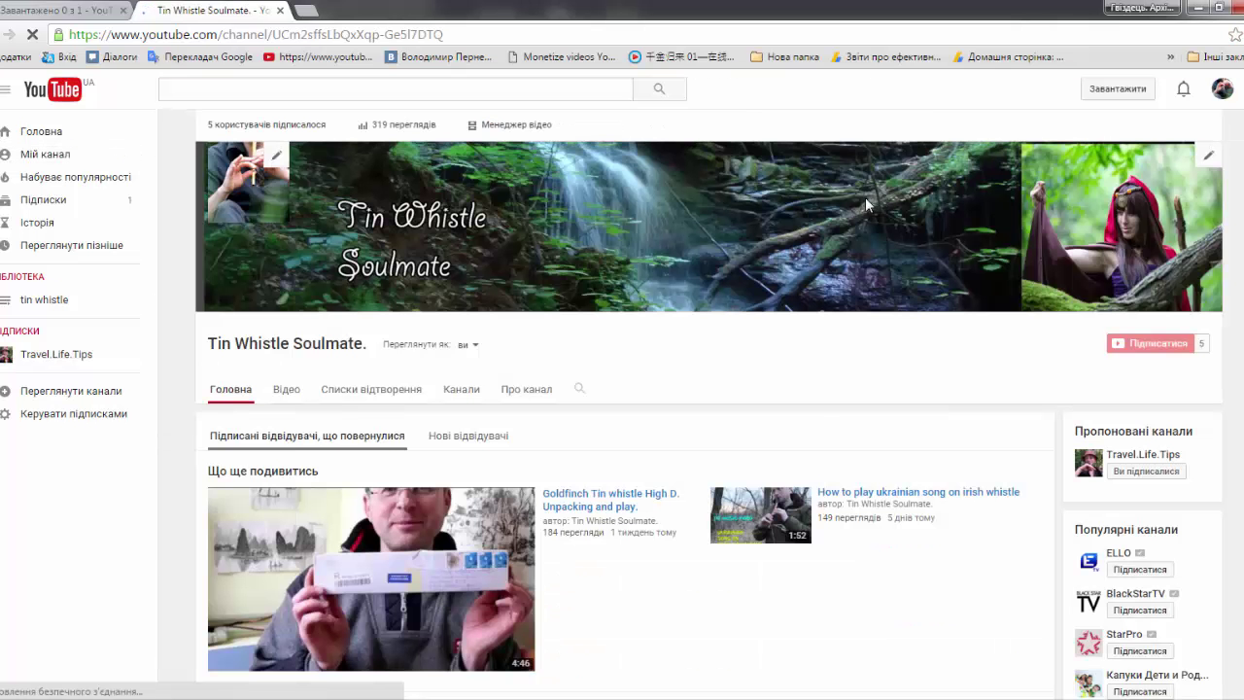
pyautogui.scroll(-3, 500, 536)
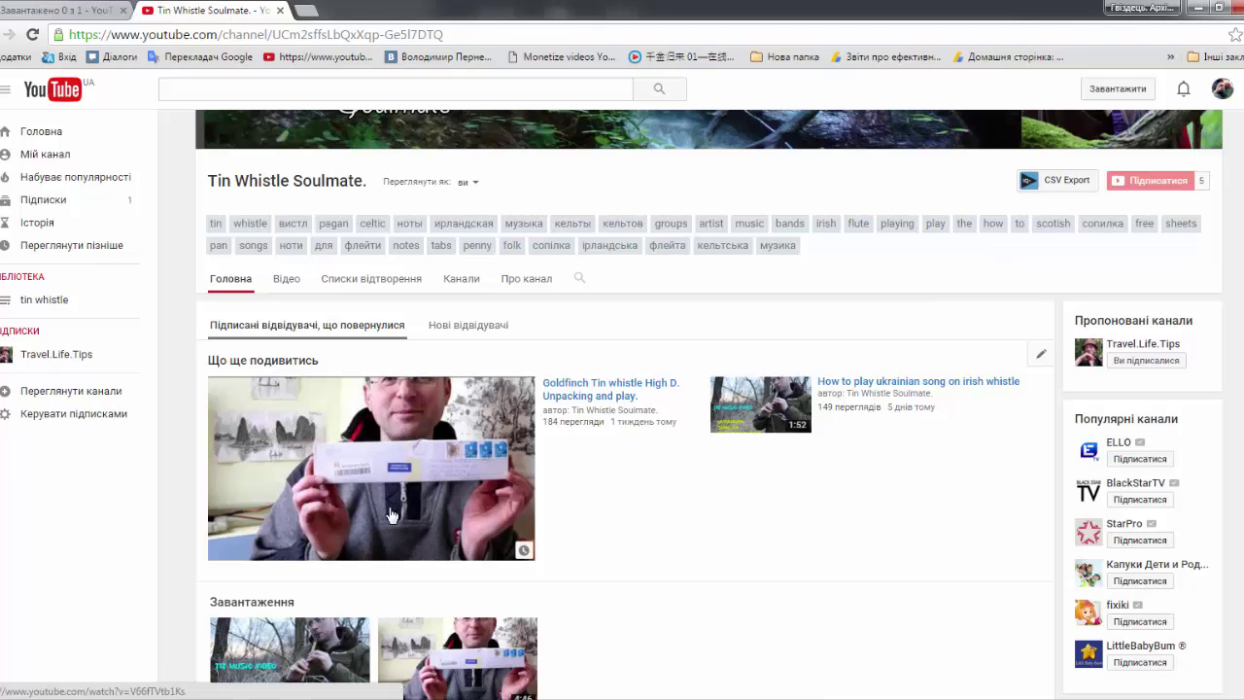
pyautogui.scroll(-3, 301, 649)
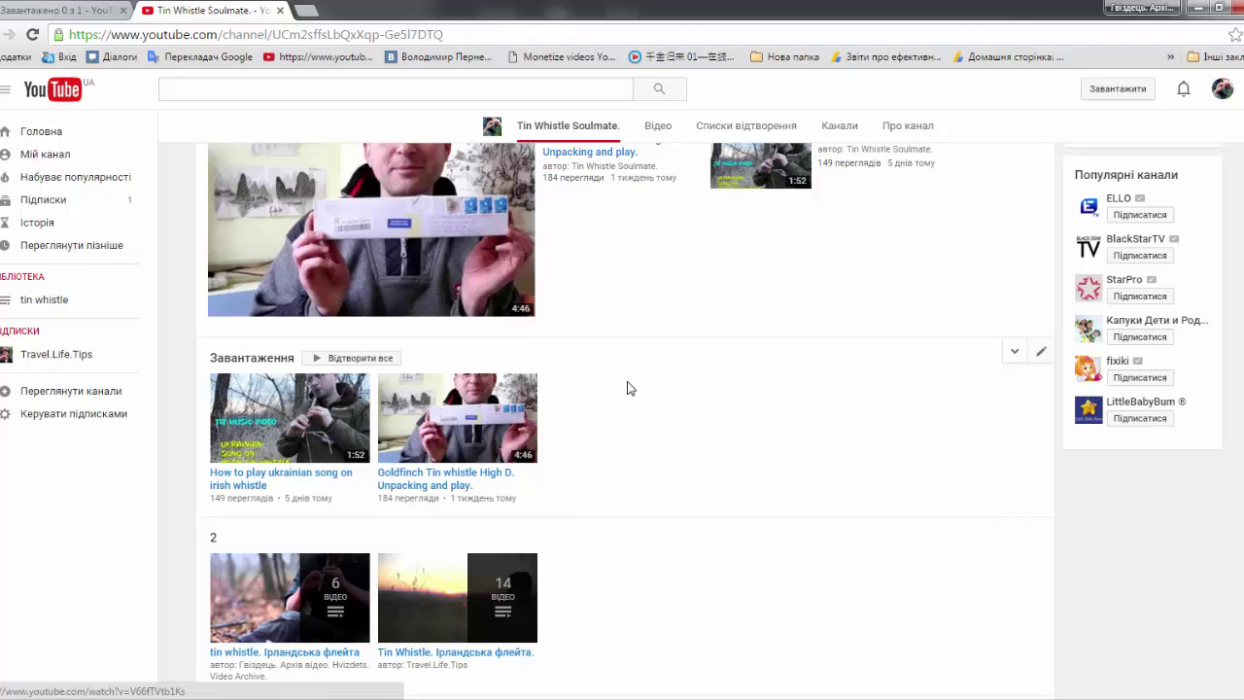
pyautogui.scroll(3, 628, 385)
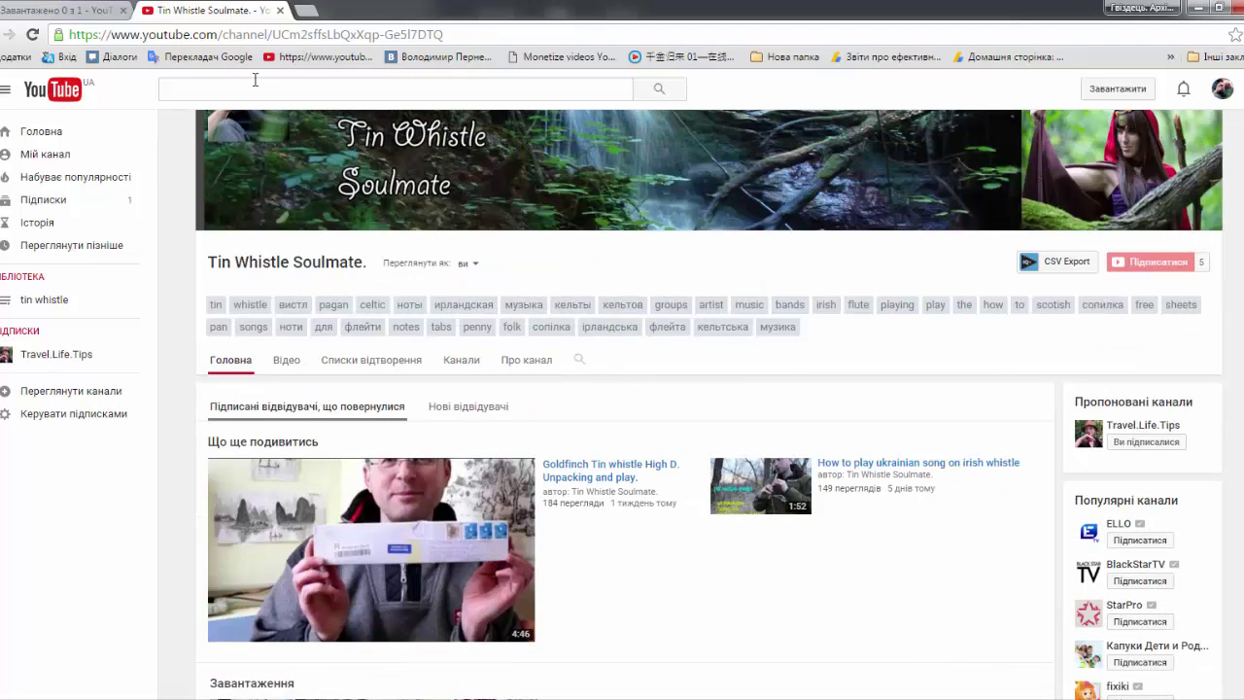
pyautogui.click(82, 11)
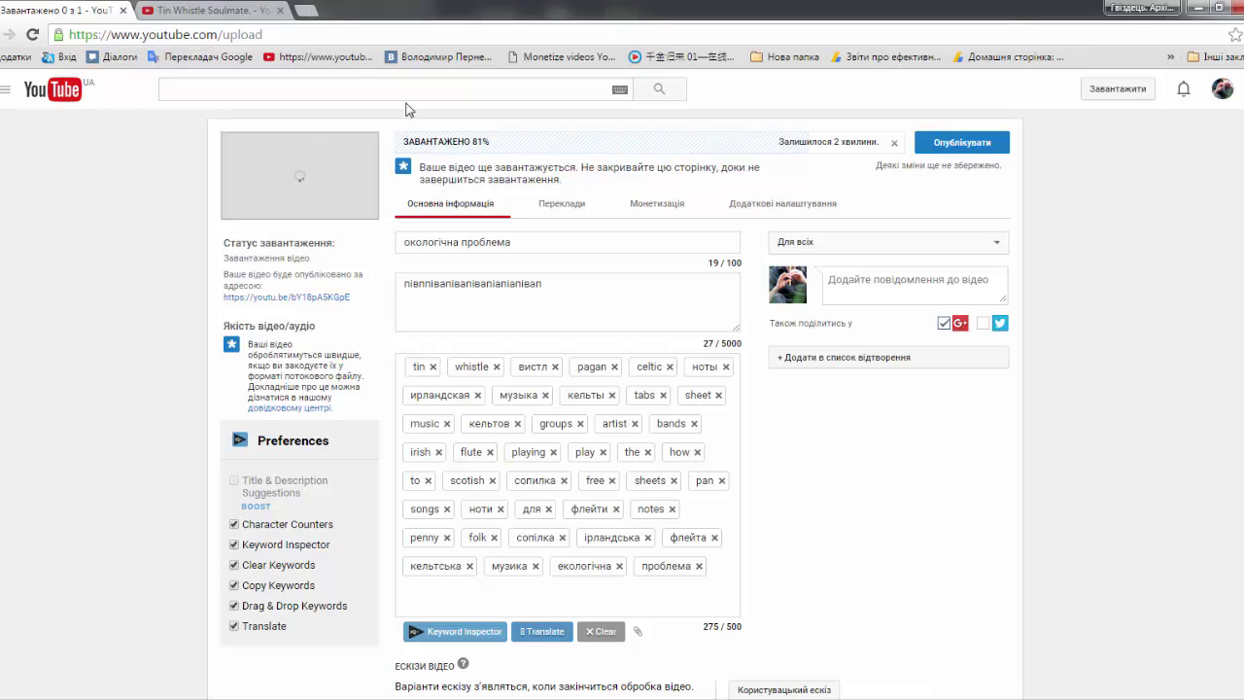
pyautogui.click(226, 10)
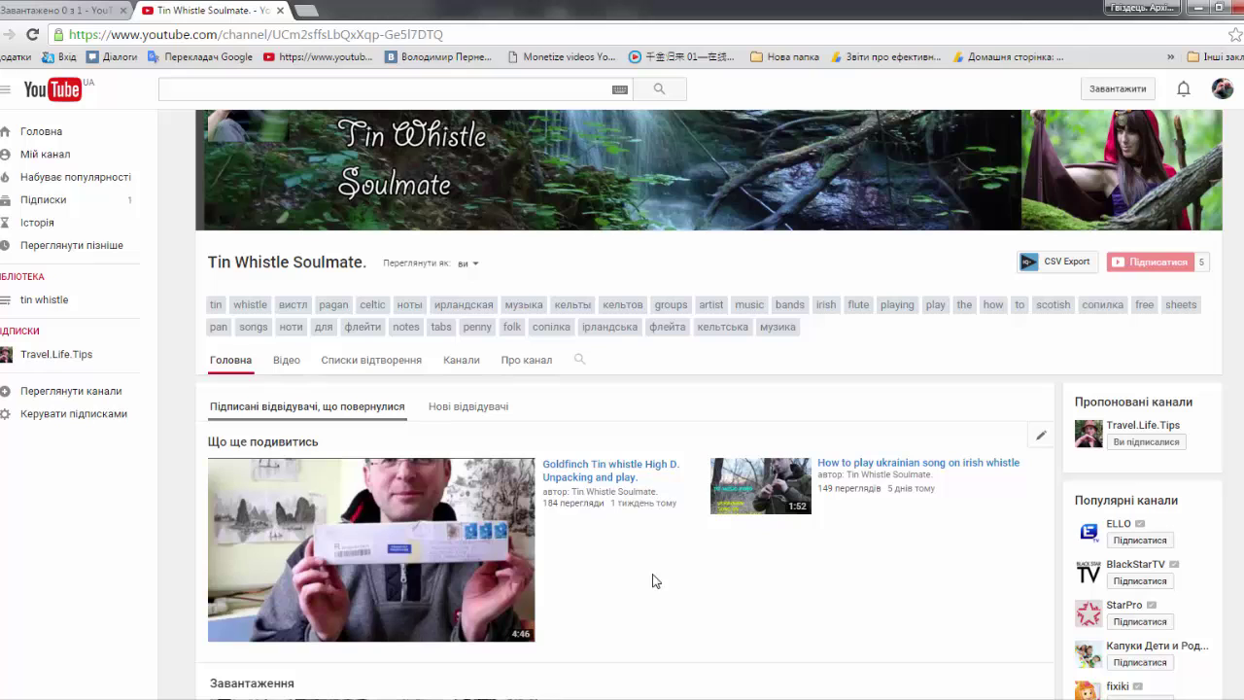
pyautogui.click(44, 164)
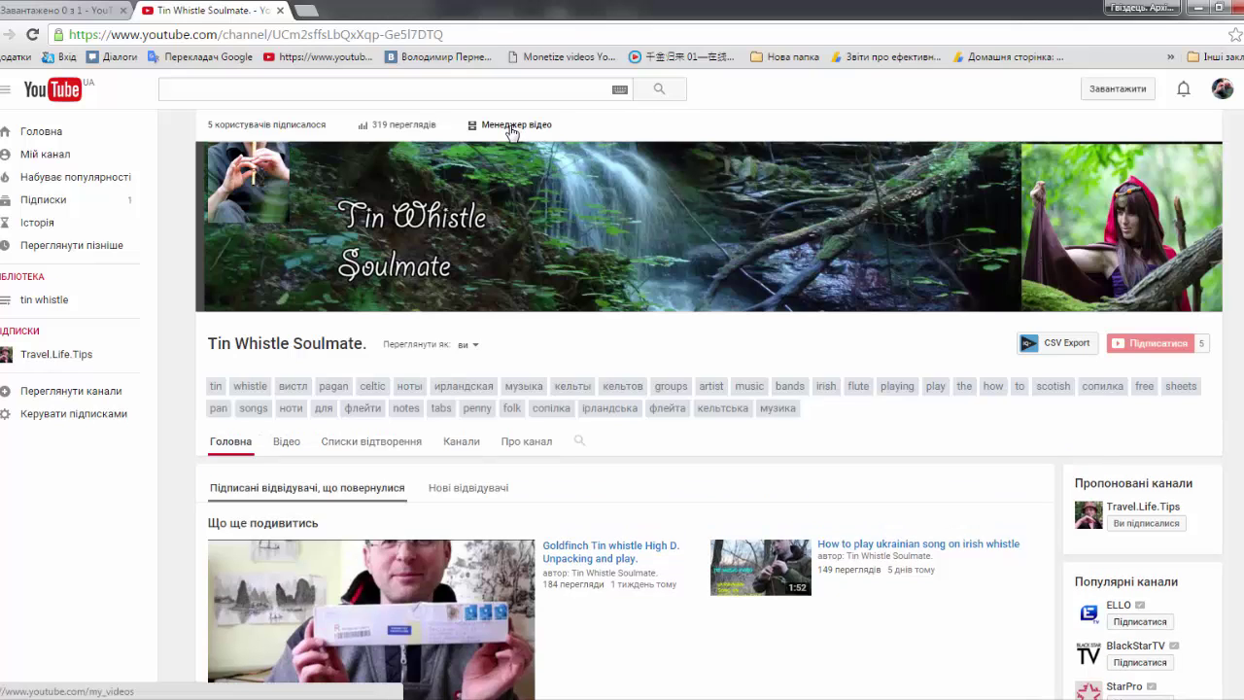
# From Менеджер відео, open the scheduled Thumbulus, Tin whistle and mystical scenery video for editing.
pyautogui.click(512, 126)
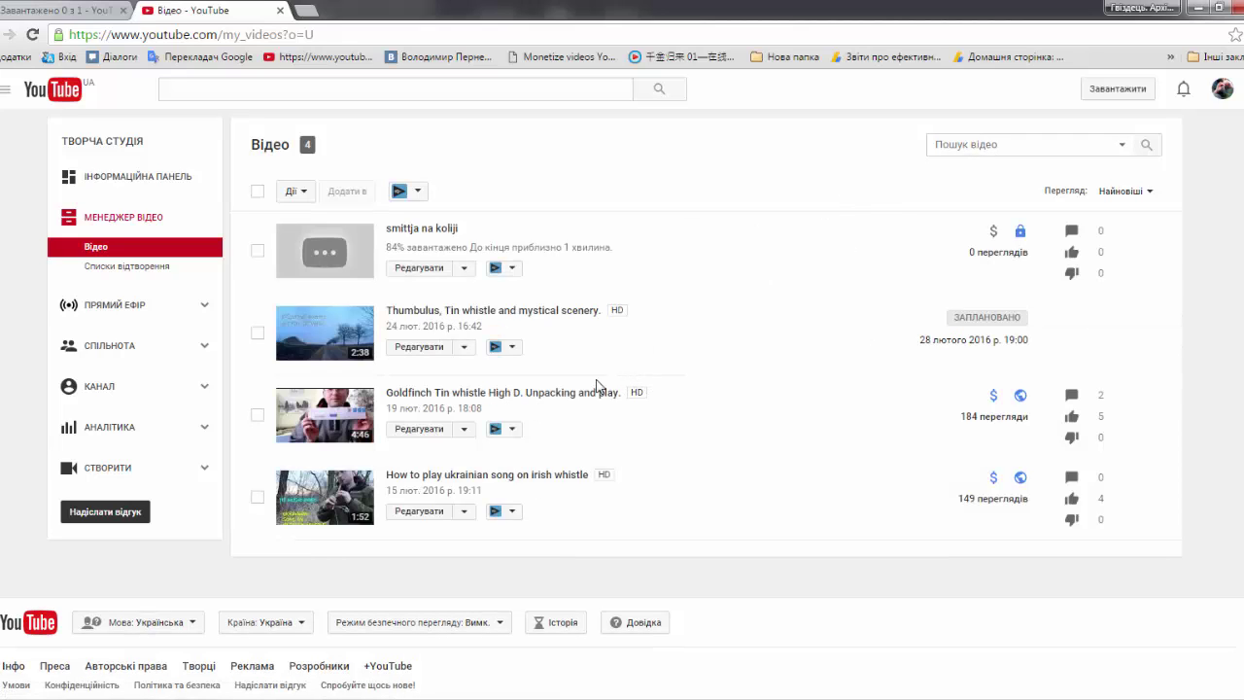
pyautogui.click(417, 351)
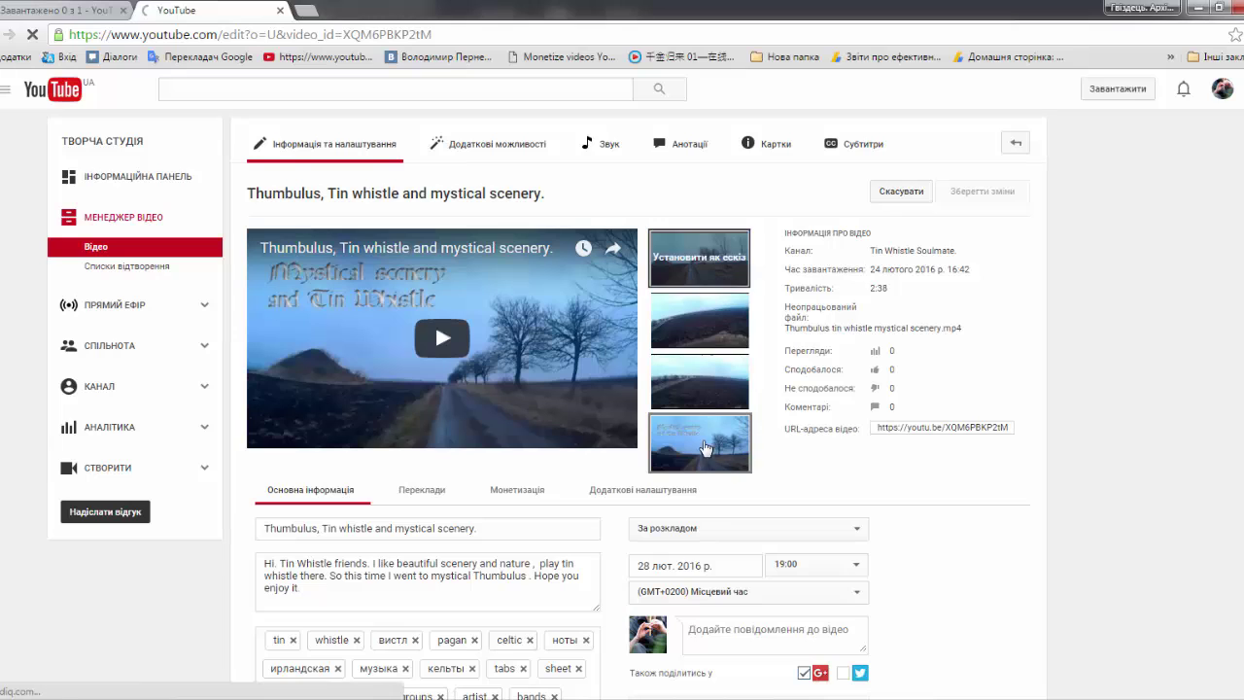
pyautogui.moveTo(719, 443)
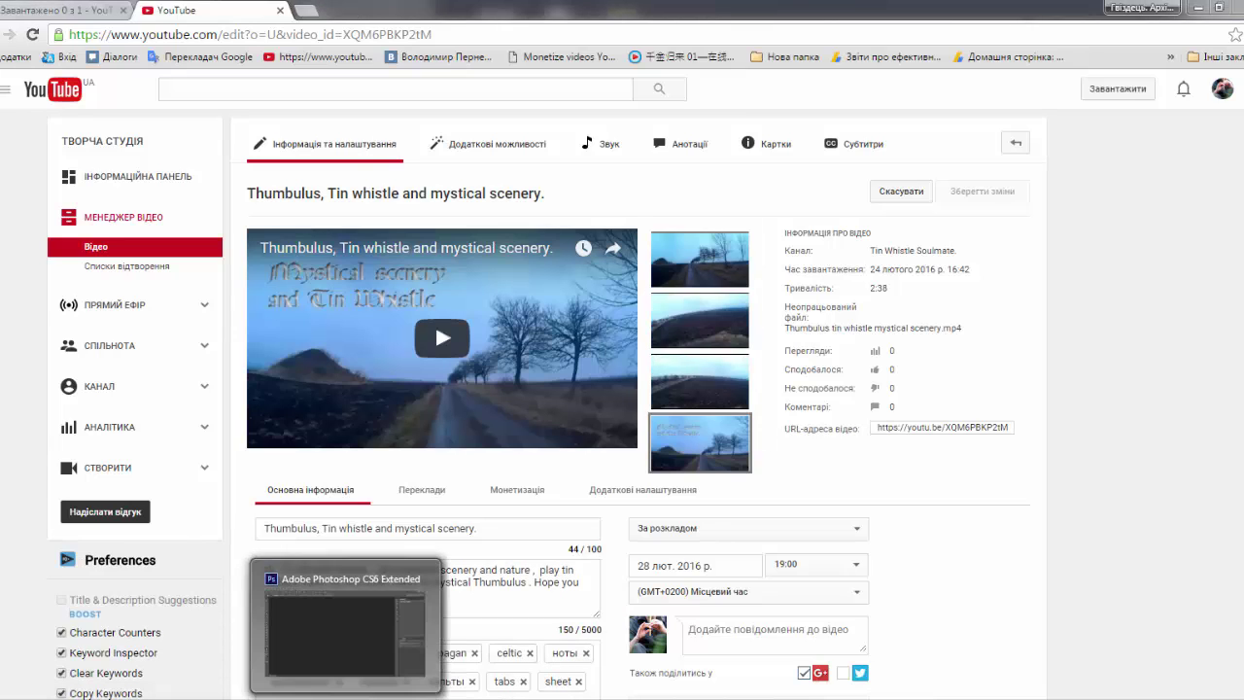
# In Photoshop, create a new white 1600 × 900 px document at 72 ppi.
pyautogui.click(340, 627)
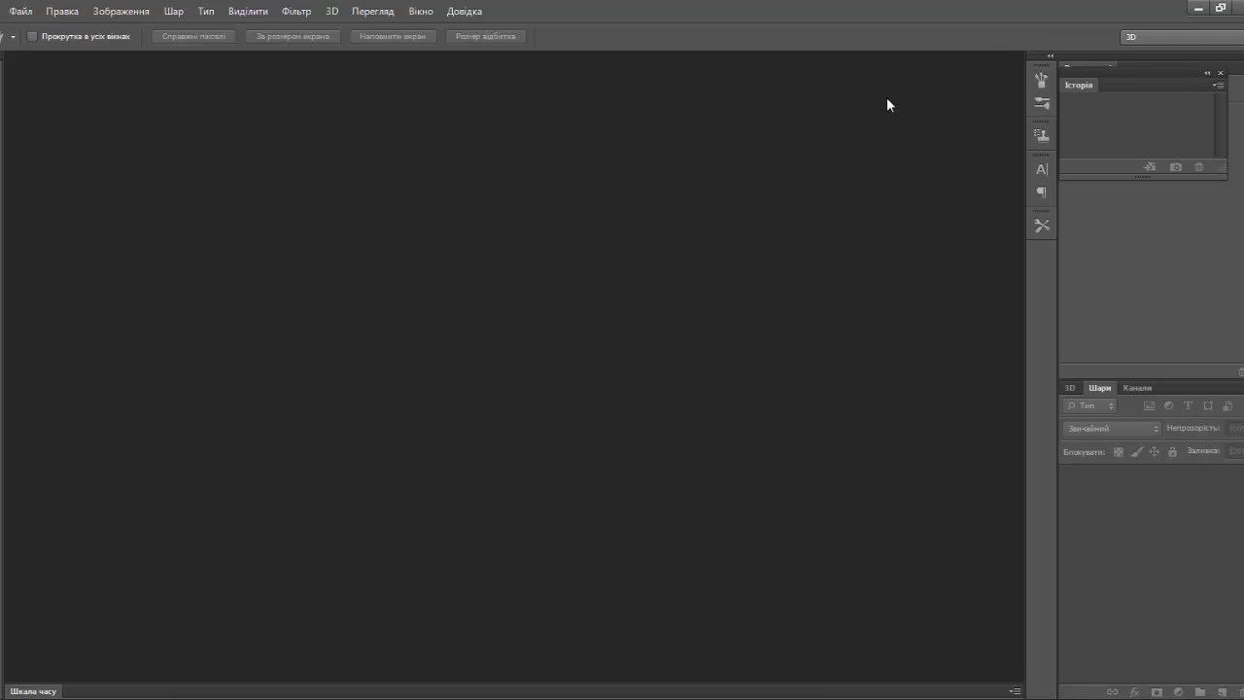
pyautogui.click(22, 12)
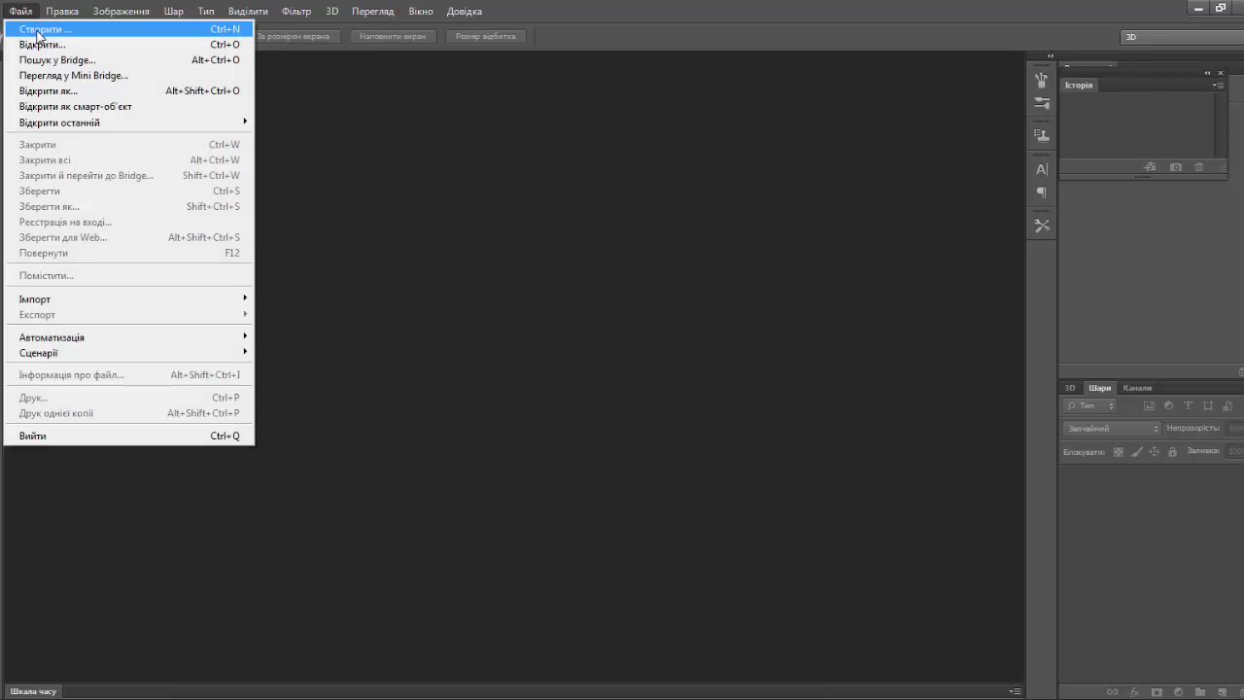
pyautogui.click(38, 31)
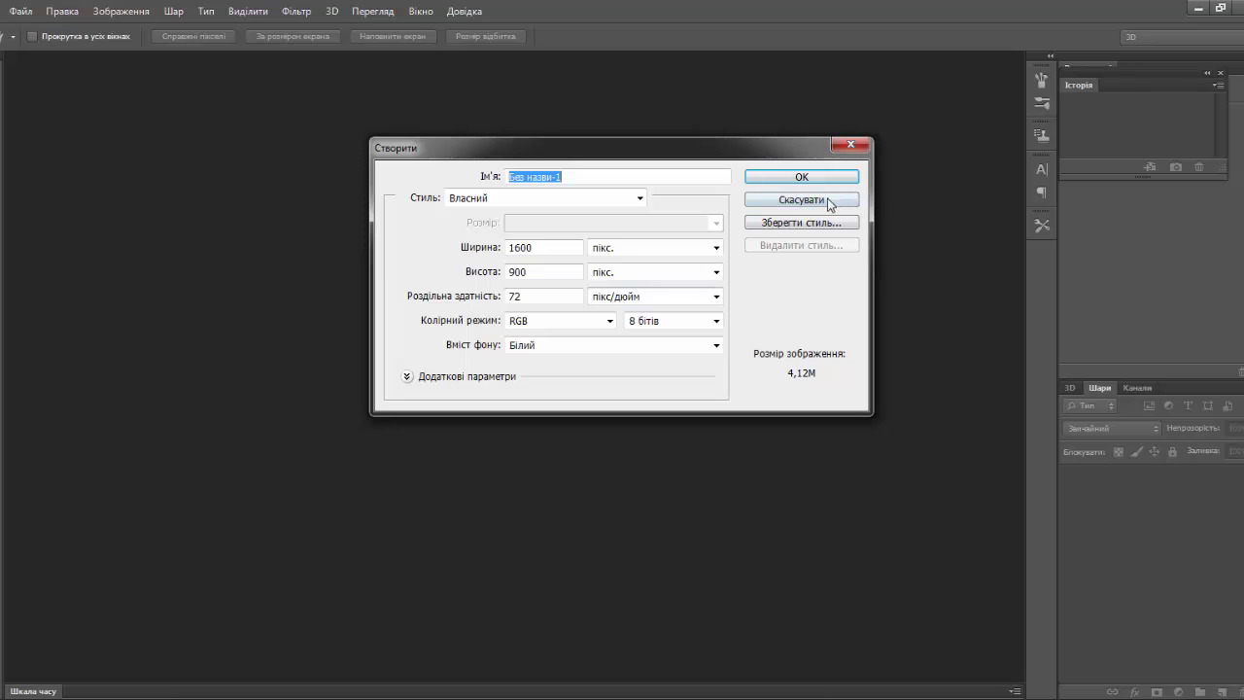
pyautogui.click(823, 178)
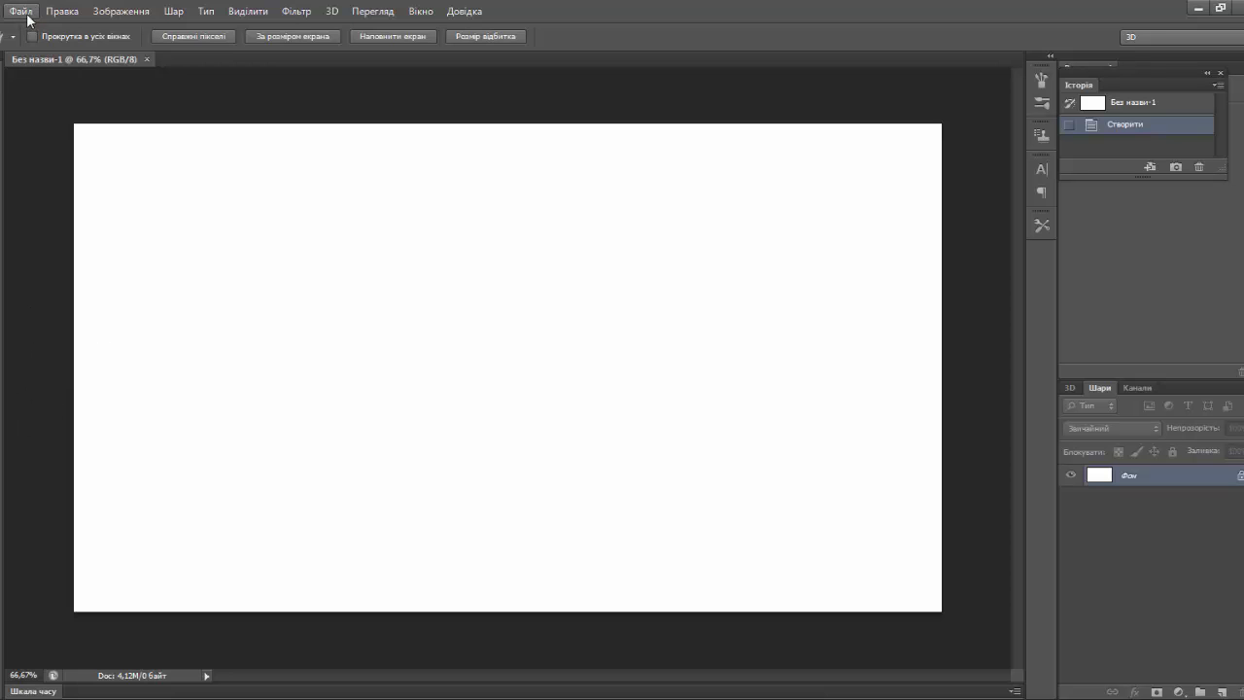
# Open the dog photo 2F3A5713.JPG in Photoshop.
pyautogui.click(27, 18)
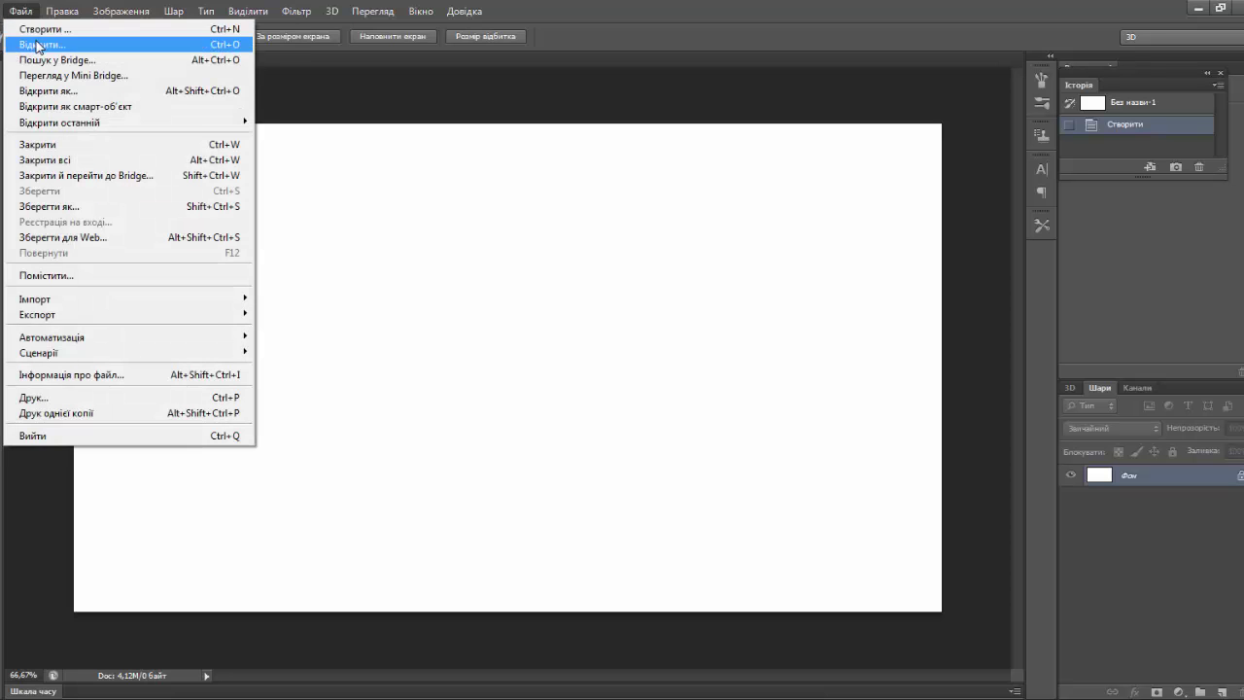
pyautogui.click(40, 46)
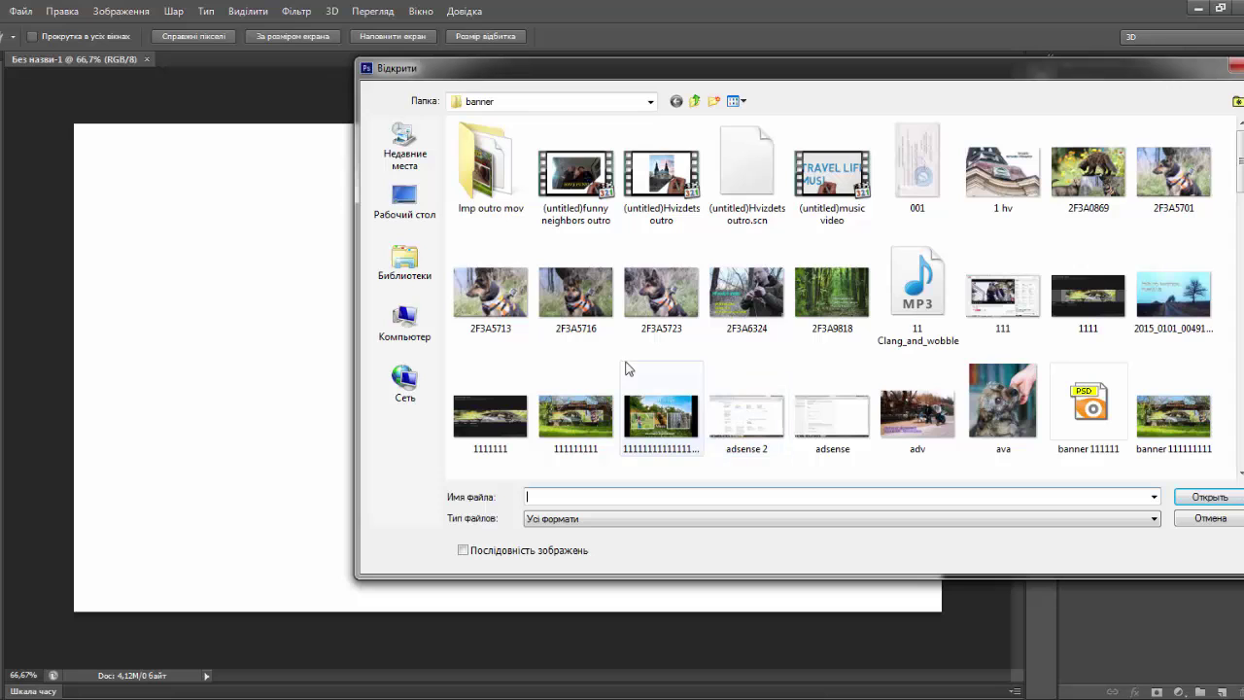
pyautogui.click(513, 293)
pyautogui.doubleClick(513, 293)
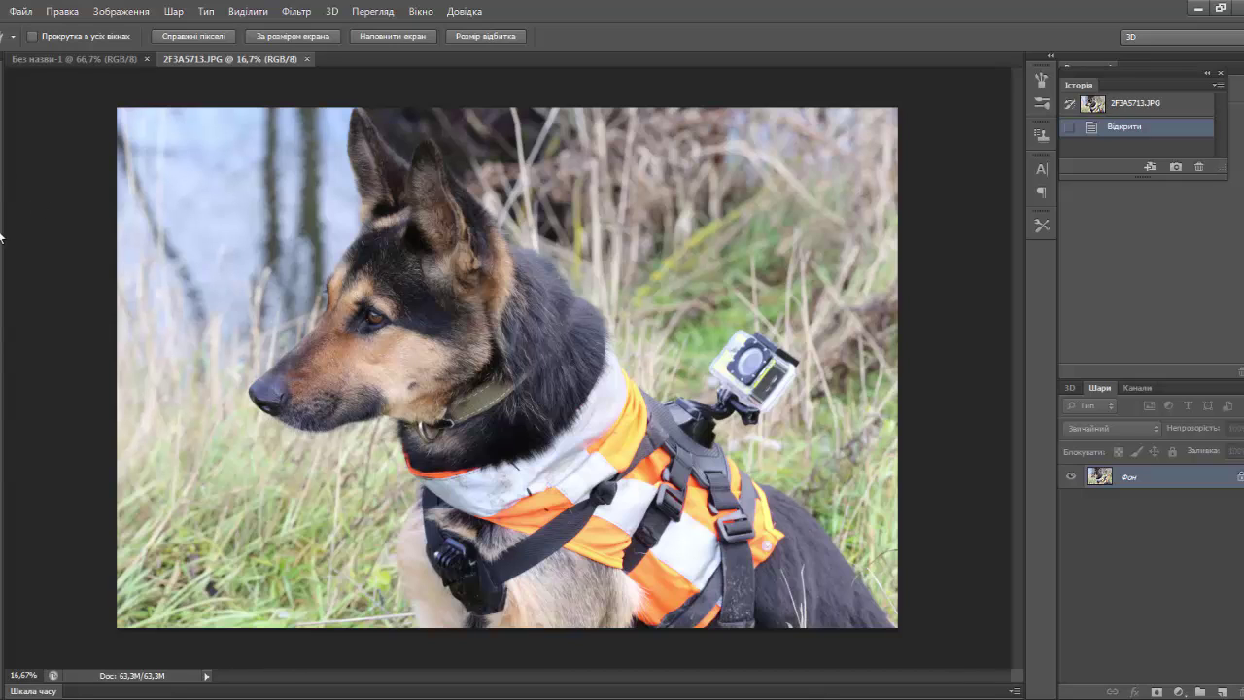
# Add a 272 pt white caption 'Собака посміхака' above the dog, then bring up Save As.
pyautogui.press('t')
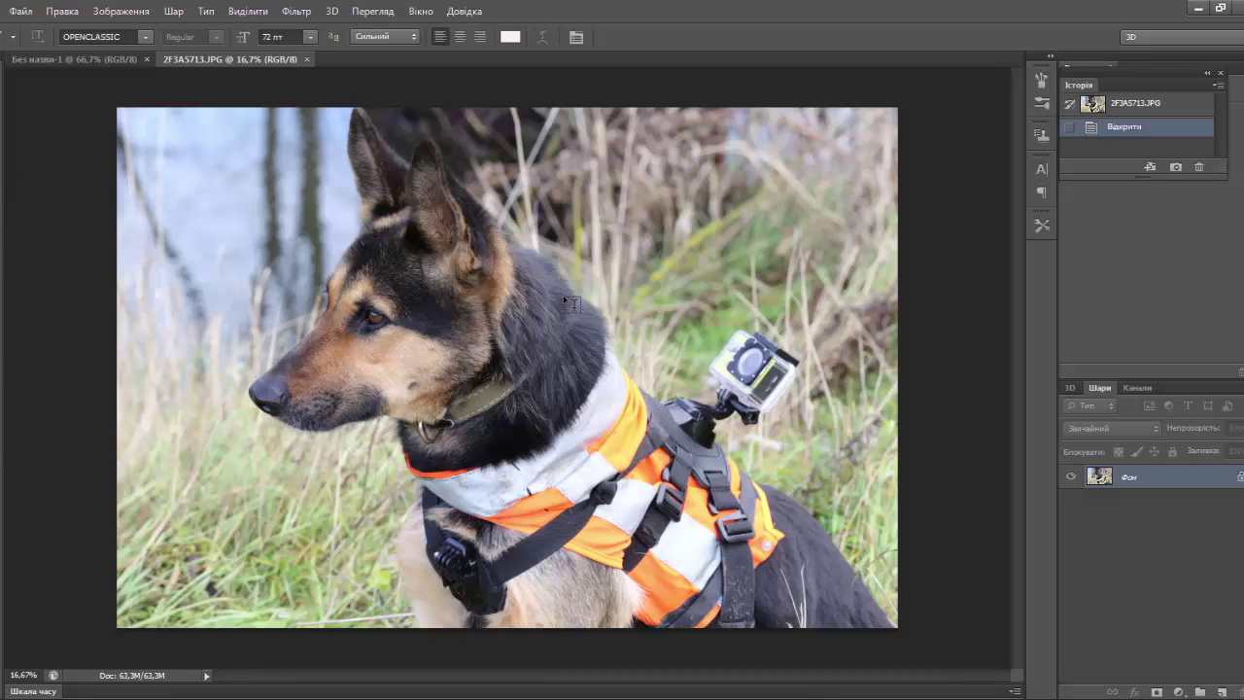
pyautogui.click(580, 244)
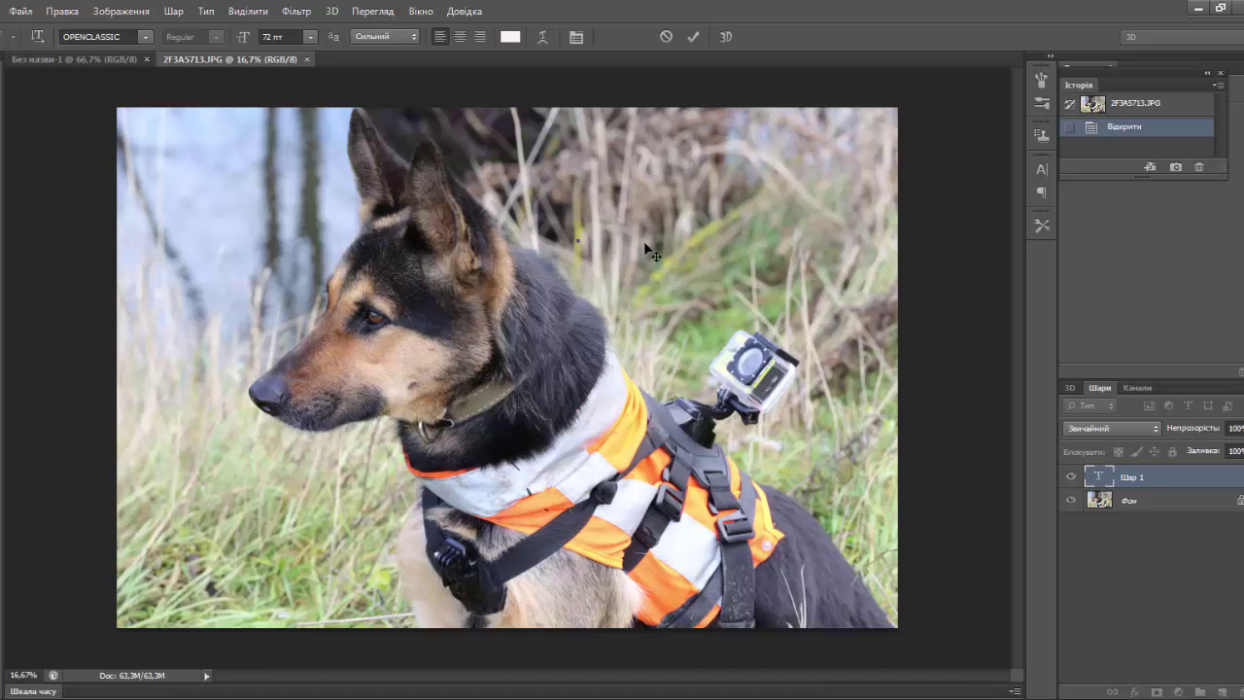
pyautogui.click(307, 39)
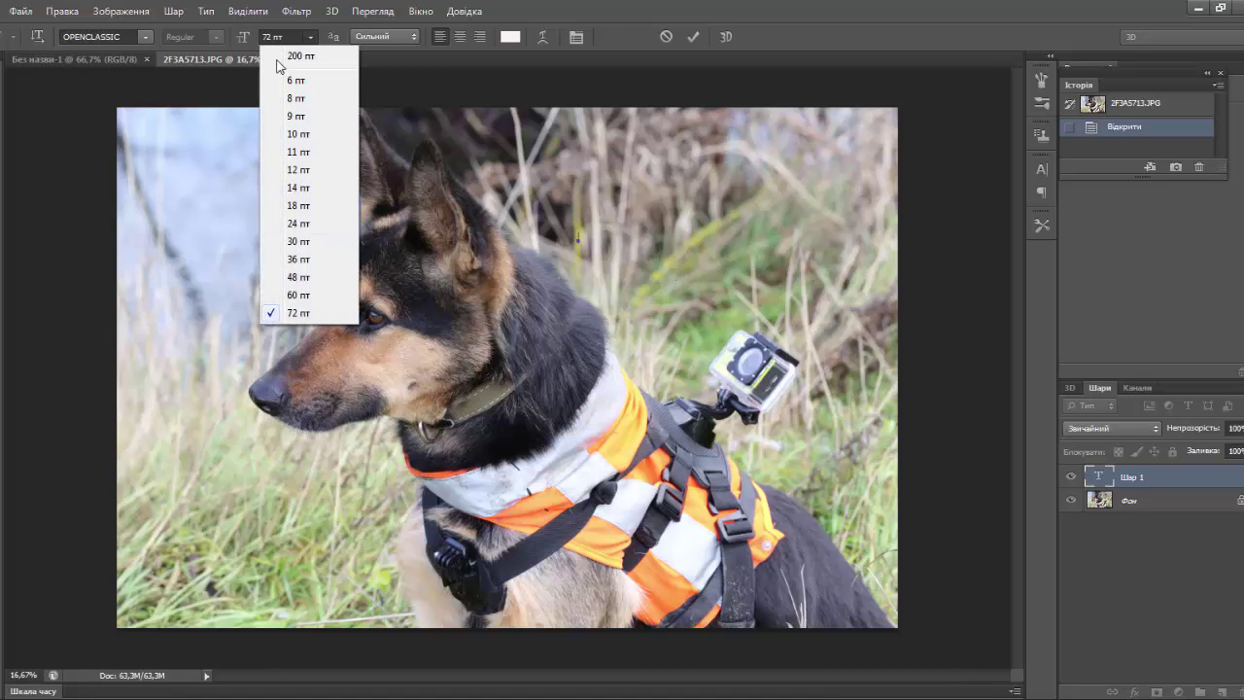
pyautogui.click(266, 39)
pyautogui.click(260, 37)
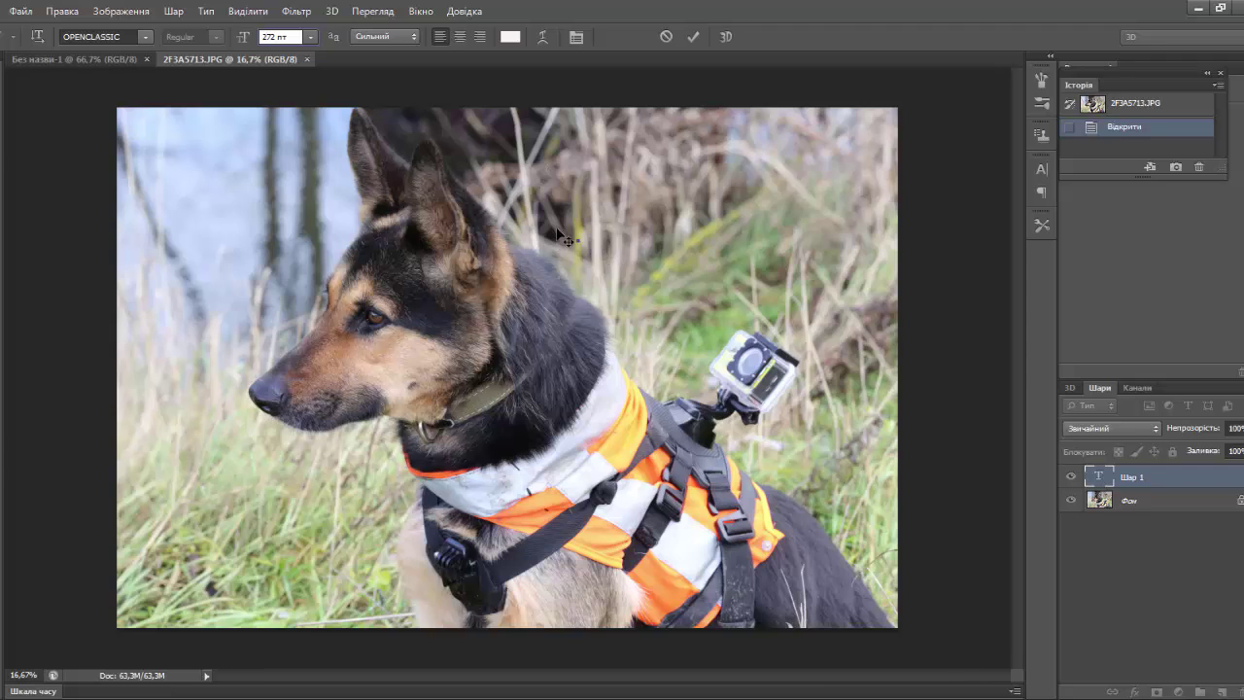
pyautogui.press('BackSpace')
pyautogui.press('Return')
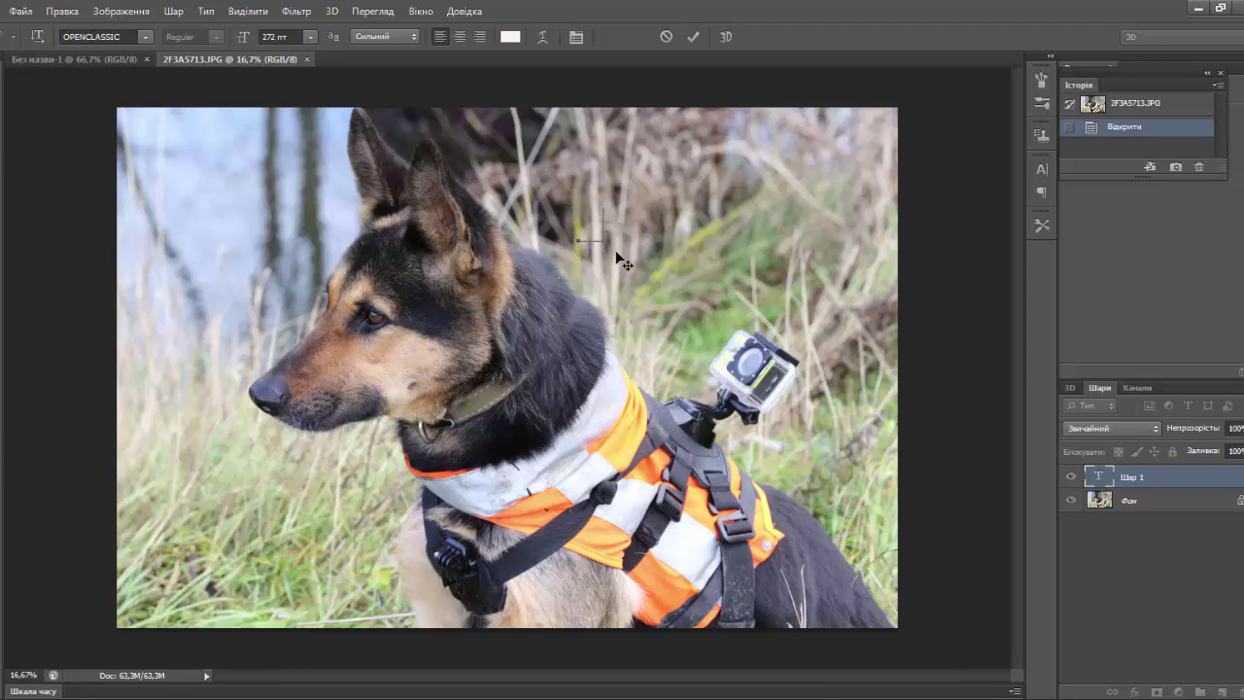
pyautogui.write('C')
pyautogui.write('обака')
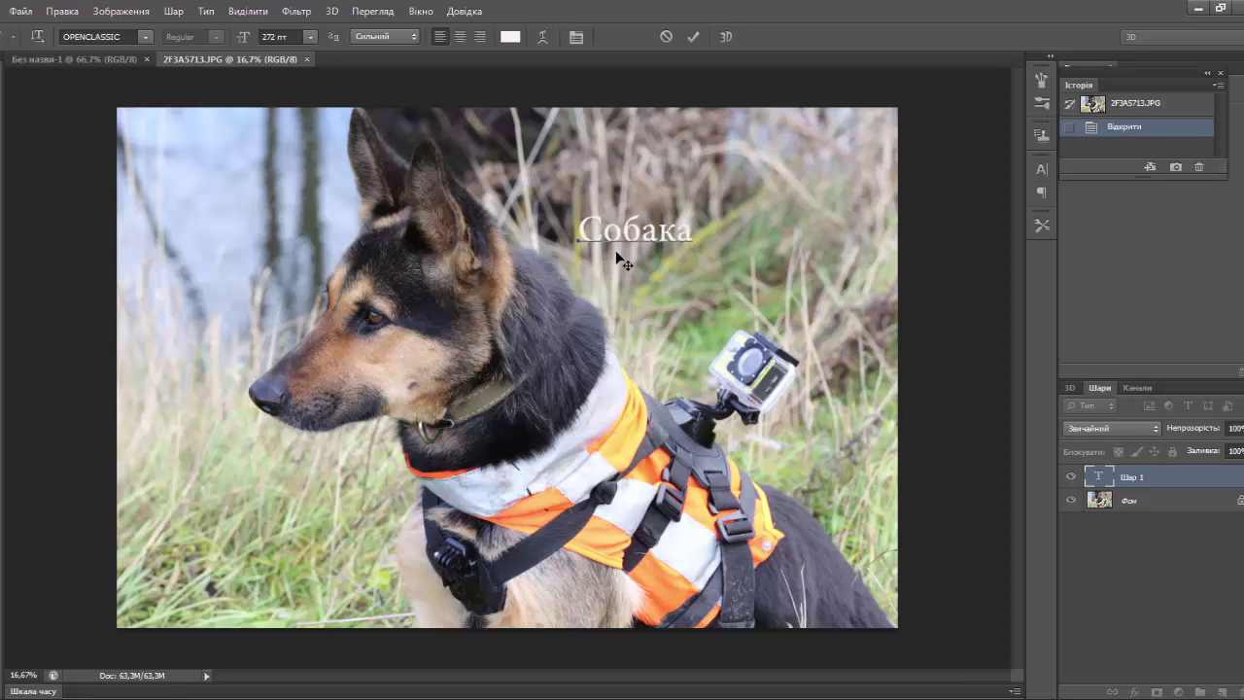
pyautogui.write(' посміхака')
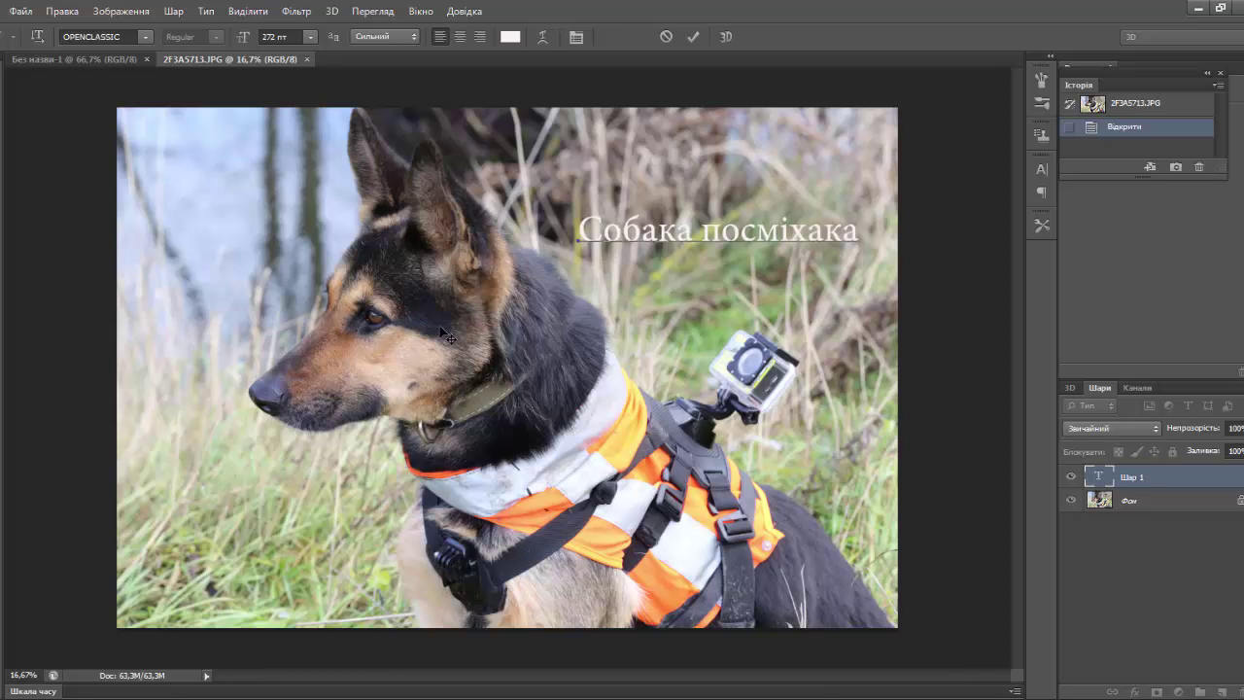
pyautogui.hotkey('ctrl', 'Return')
pyautogui.press('h')
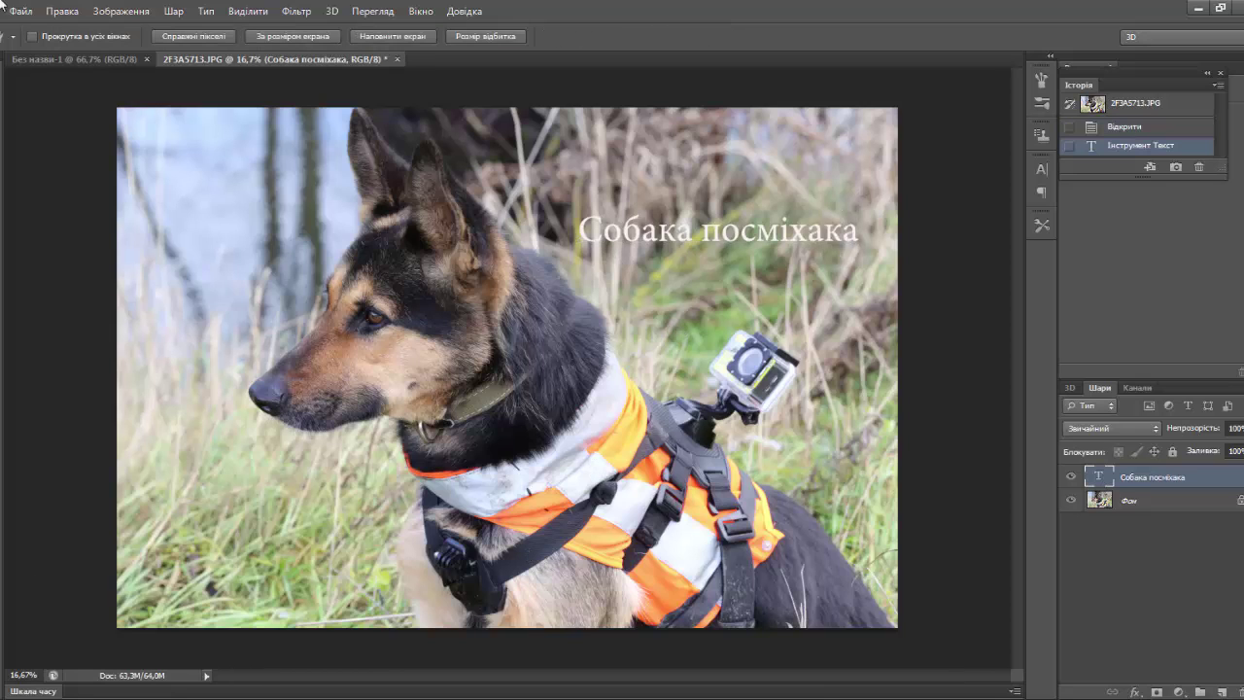
pyautogui.click(19, 12)
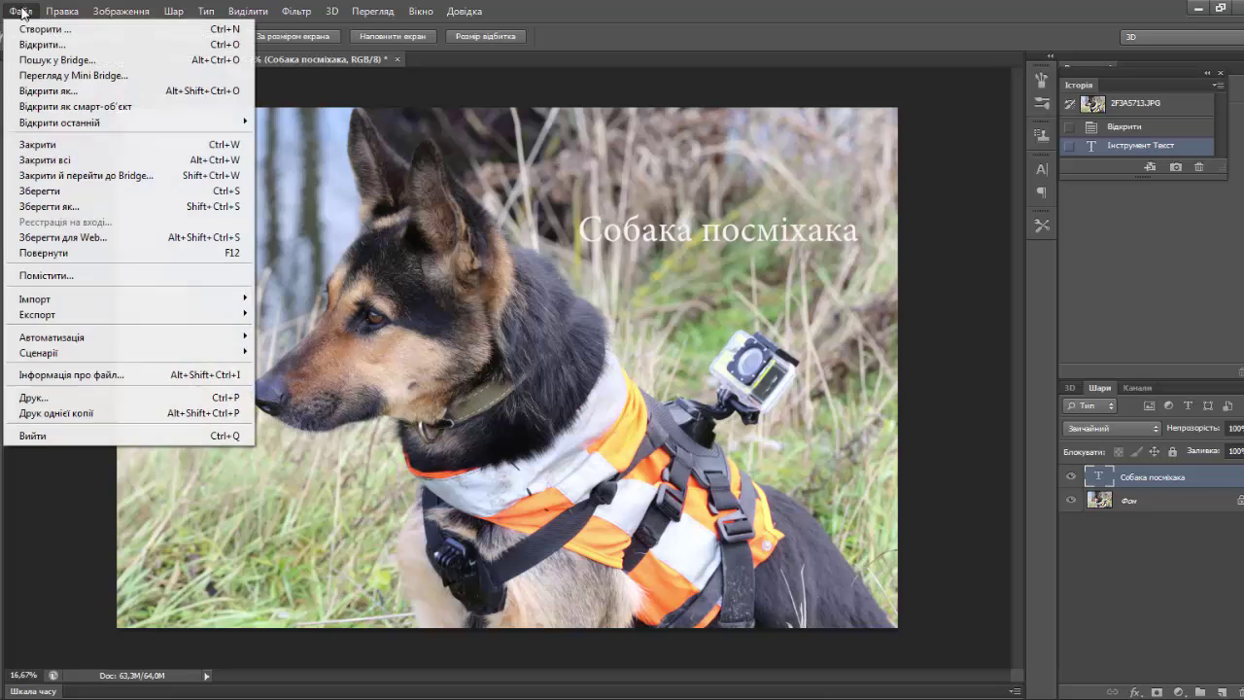
pyautogui.click(74, 212)
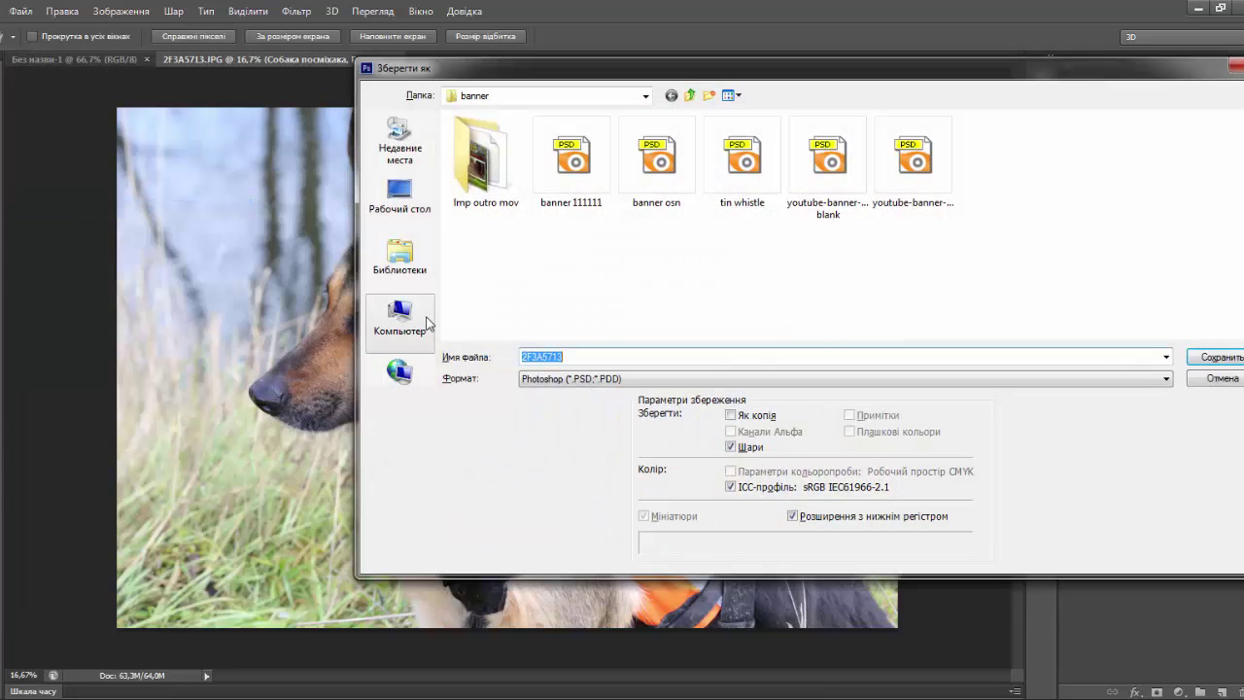
# Save the captioned photo to the Desktop as 2F3A5713.jpg with JPEG quality 4.
pyautogui.click(425, 317)
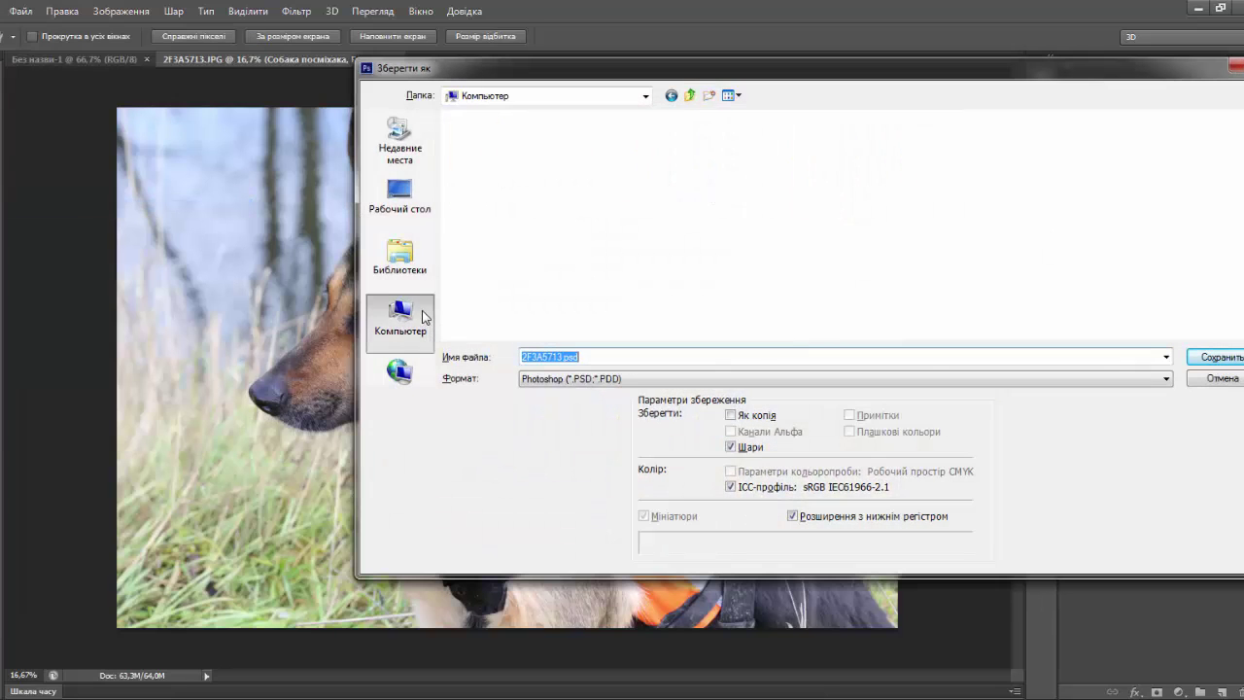
pyautogui.click(1166, 379)
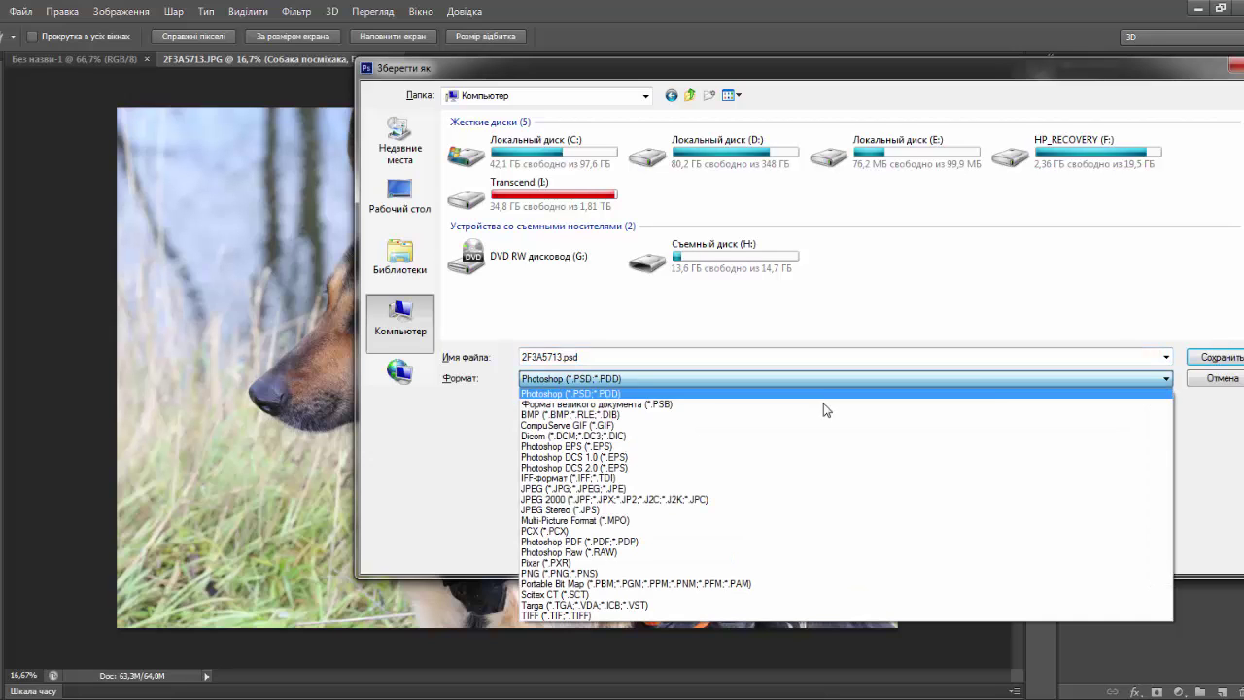
pyautogui.click(660, 488)
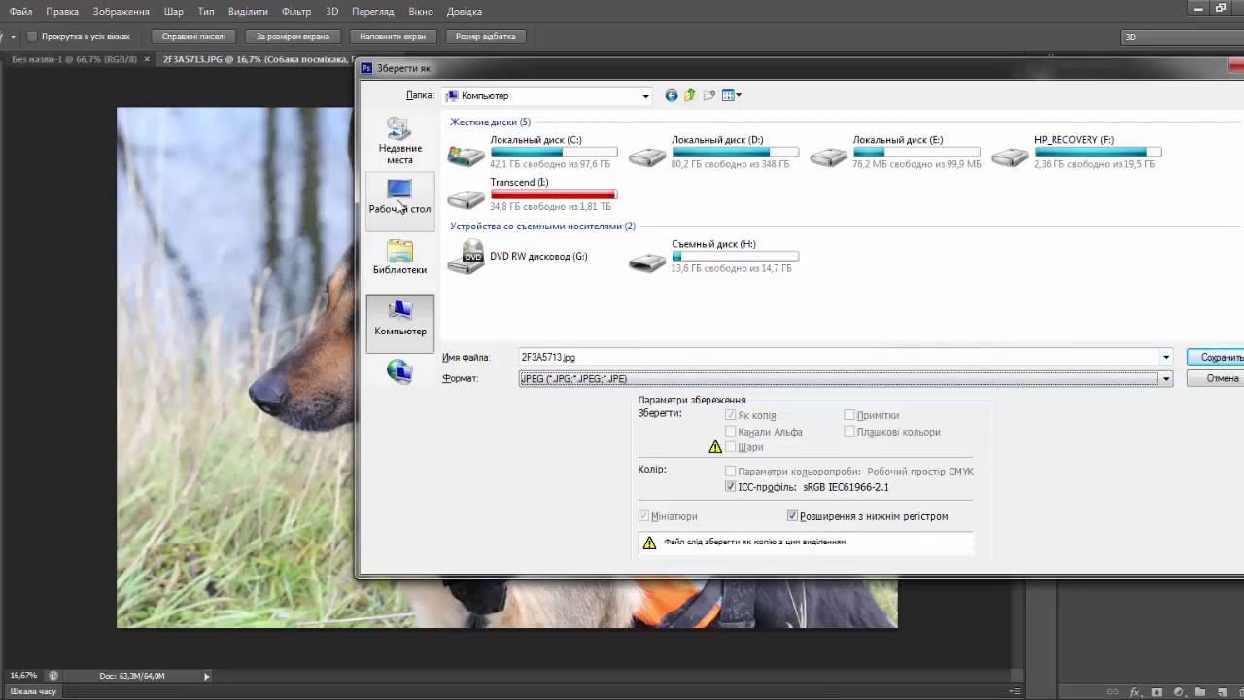
pyautogui.click(399, 200)
pyautogui.click(1230, 362)
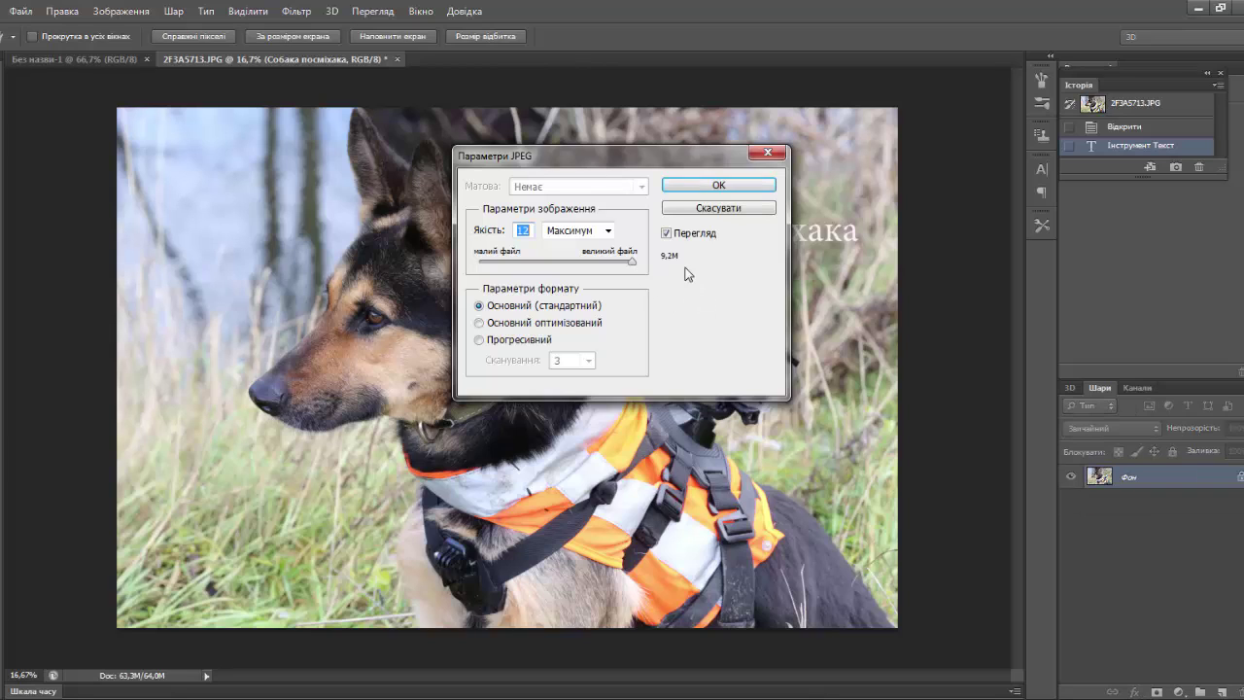
pyautogui.moveTo(634, 263); pyautogui.dragTo(521, 266)
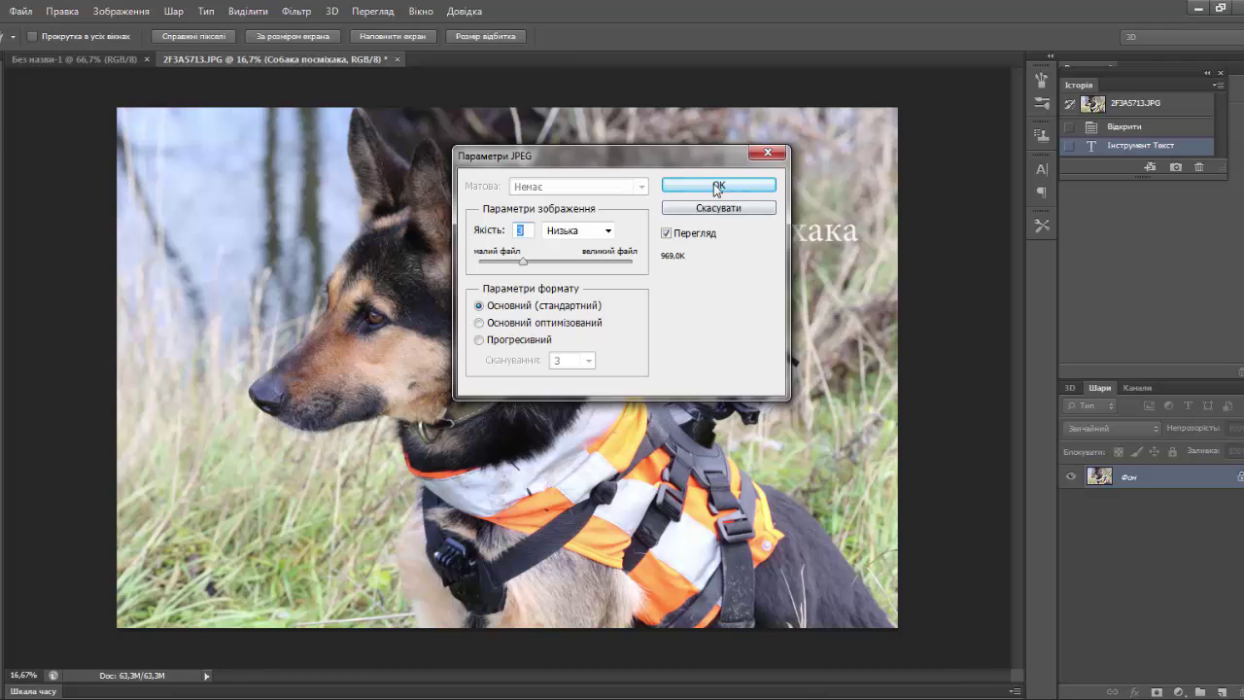
pyautogui.click(523, 267)
pyautogui.moveTo(523, 263); pyautogui.dragTo(528, 260)
pyautogui.click(716, 185)
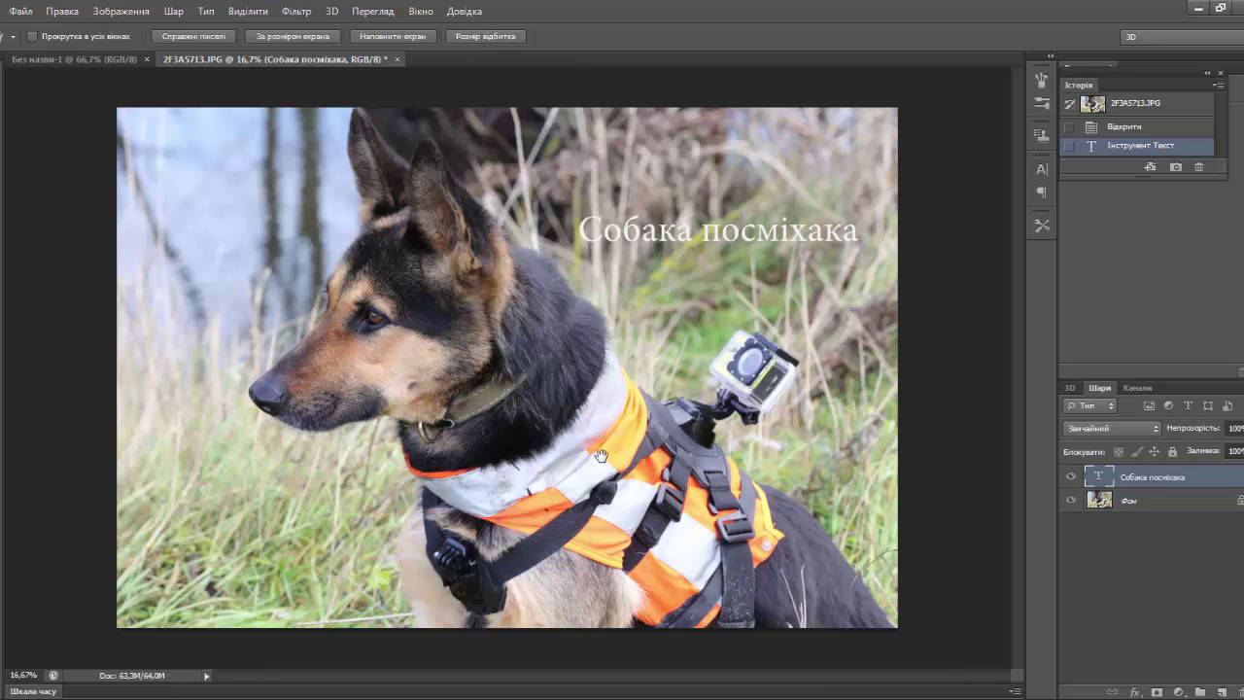
pyautogui.click(1196, 7)
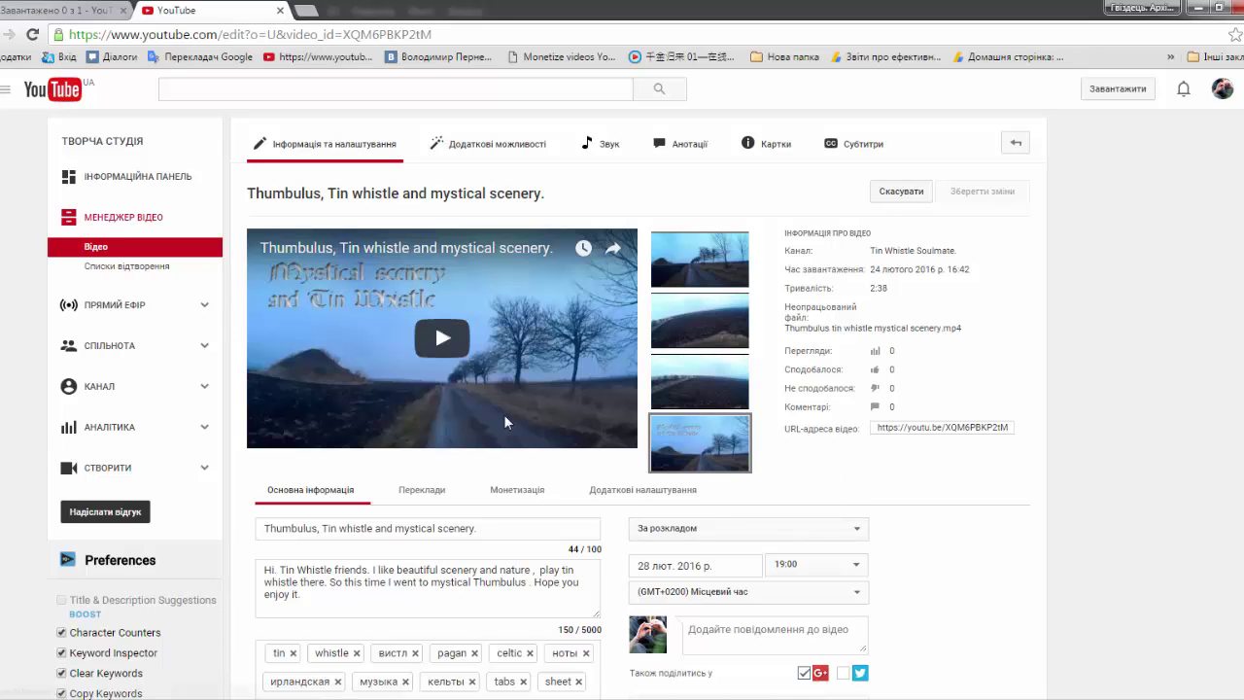
# Upload the Desktop image 2F3A5713 as the custom thumbnail for екологічна проблема.
pyautogui.click(53, 13)
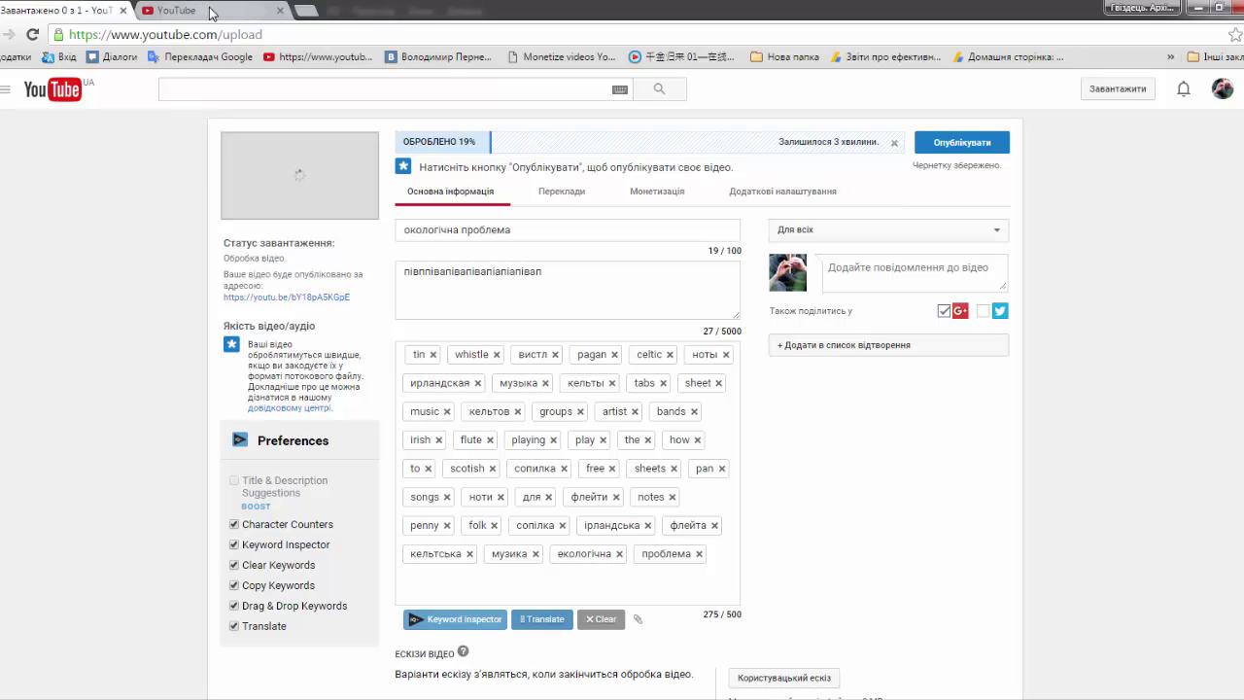
pyautogui.scroll(-3, 1011, 453)
pyautogui.scroll(-2, 1001, 456)
pyautogui.scroll(3, 1001, 459)
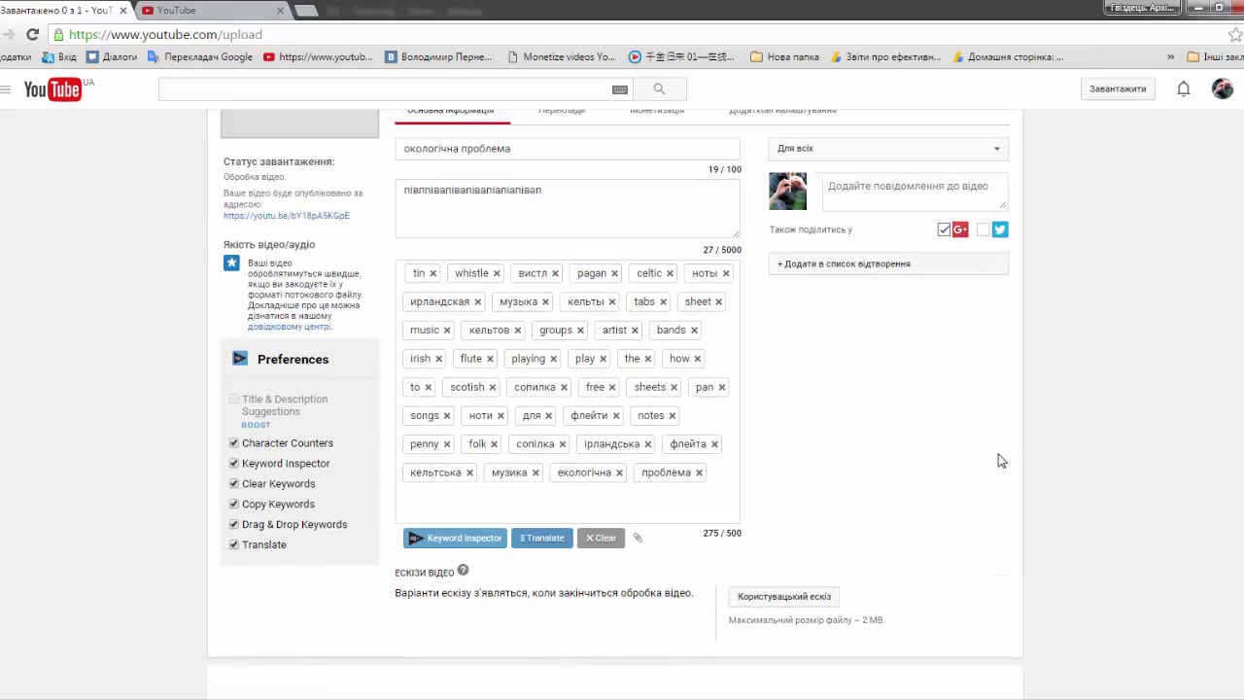
pyautogui.click(800, 597)
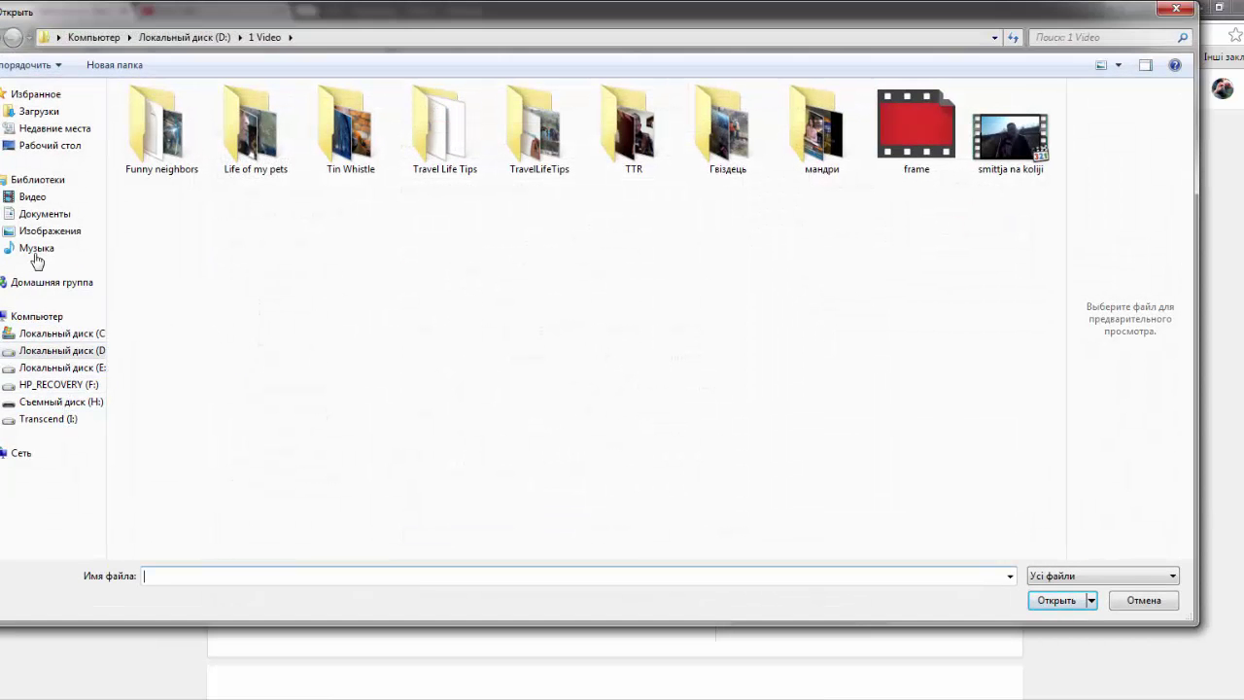
pyautogui.click(53, 145)
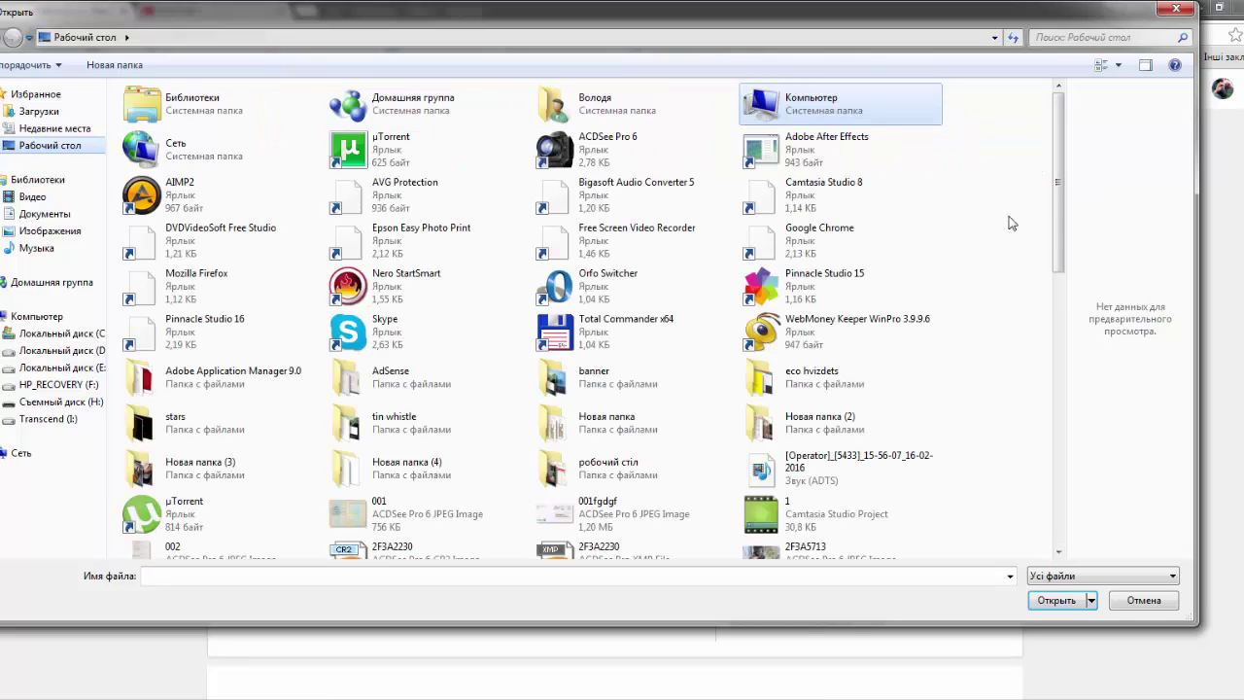
pyautogui.moveTo(1058, 188); pyautogui.dragTo(1117, 286)
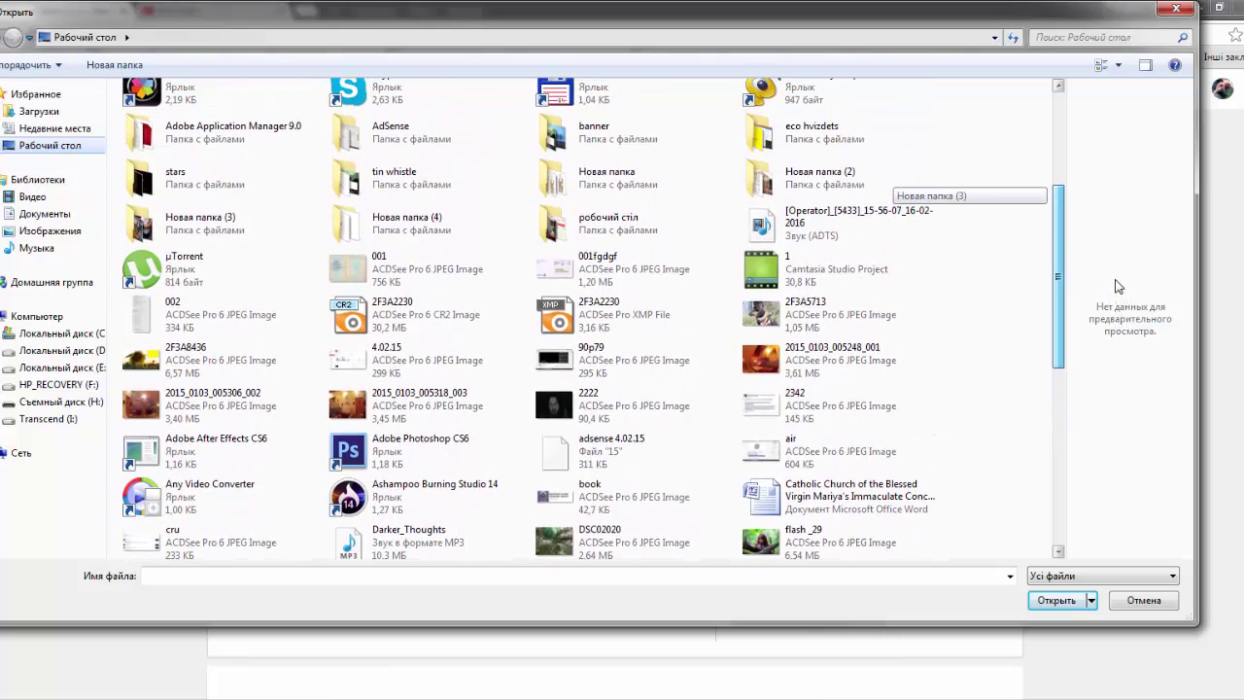
pyautogui.doubleClick(772, 318)
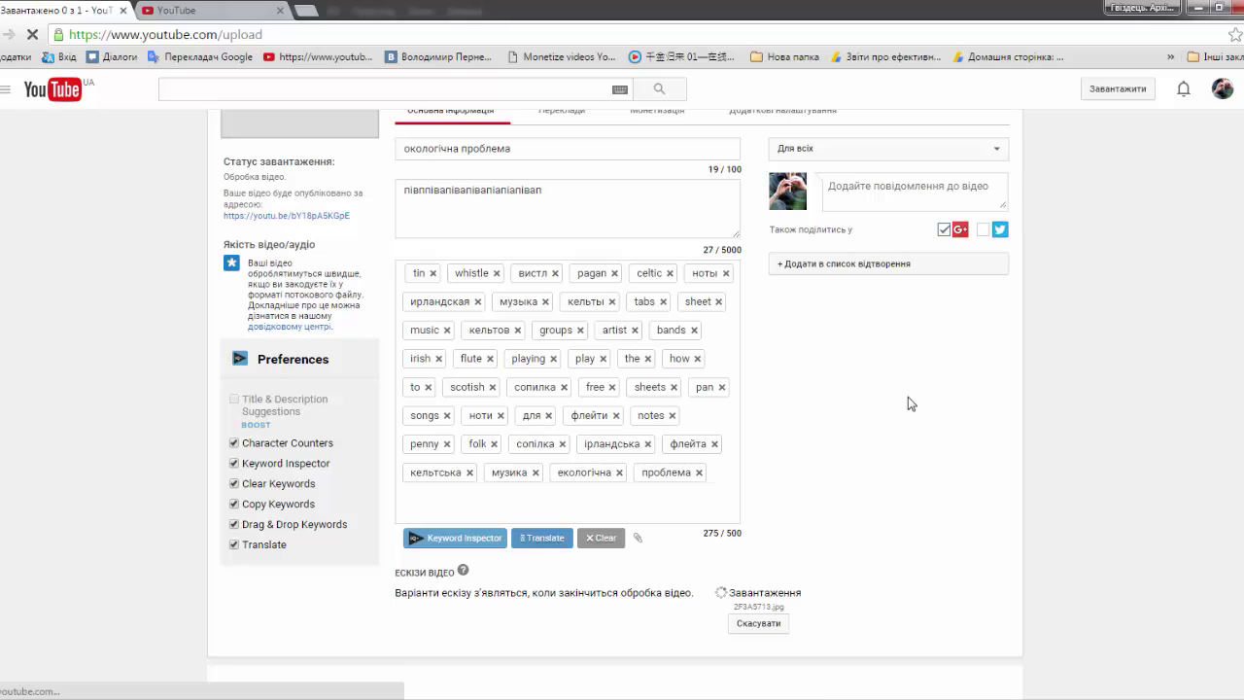
# Check the loaded dog-photo thumbnail, then return to the Thumbulus edit page tab.
pyautogui.scroll(1, 909, 403)
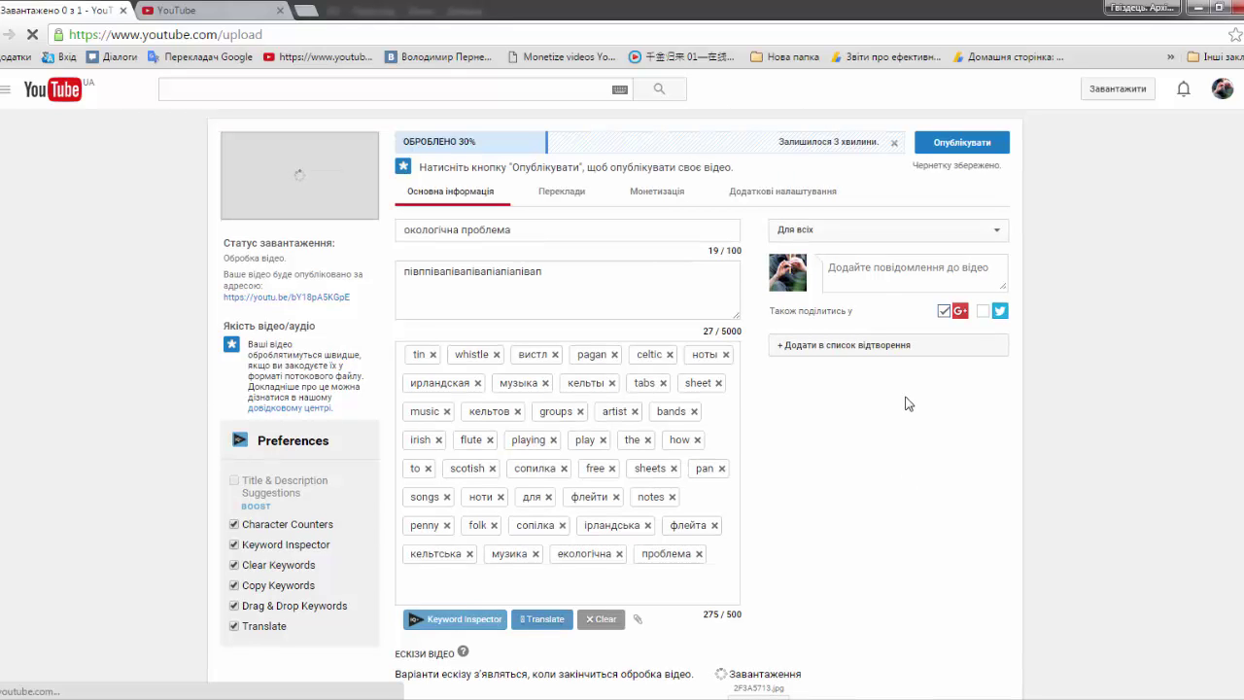
pyautogui.scroll(-2, 908, 403)
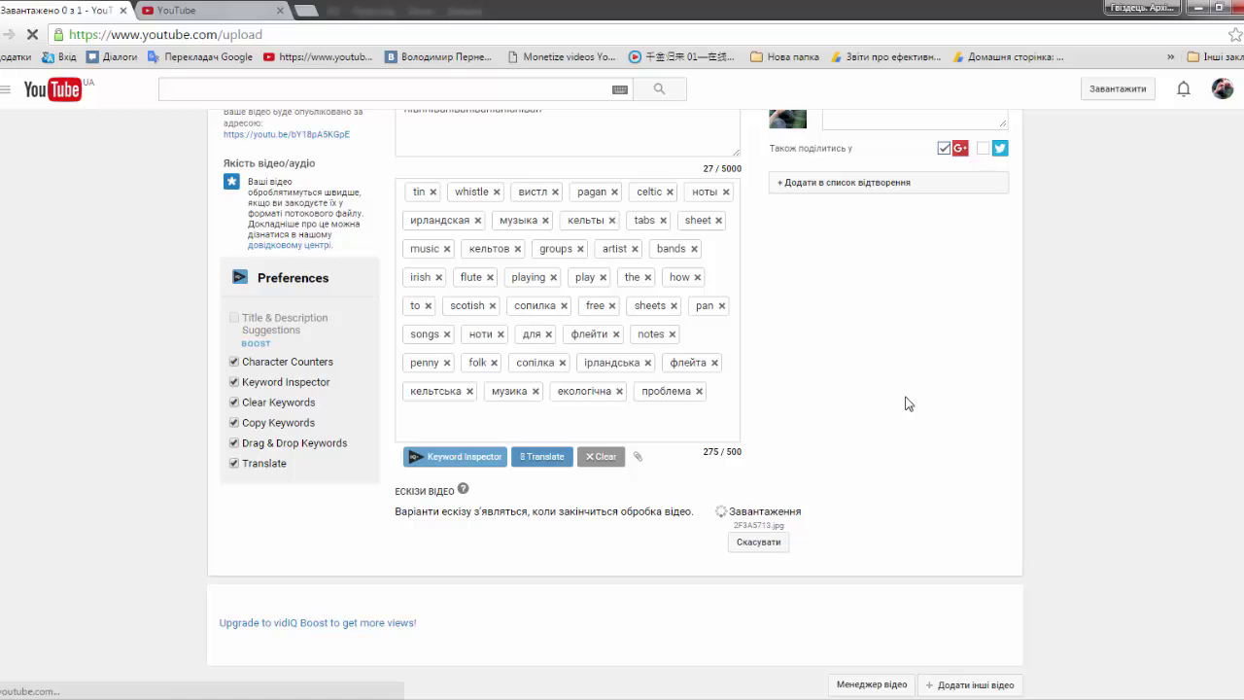
pyautogui.scroll(2, 908, 403)
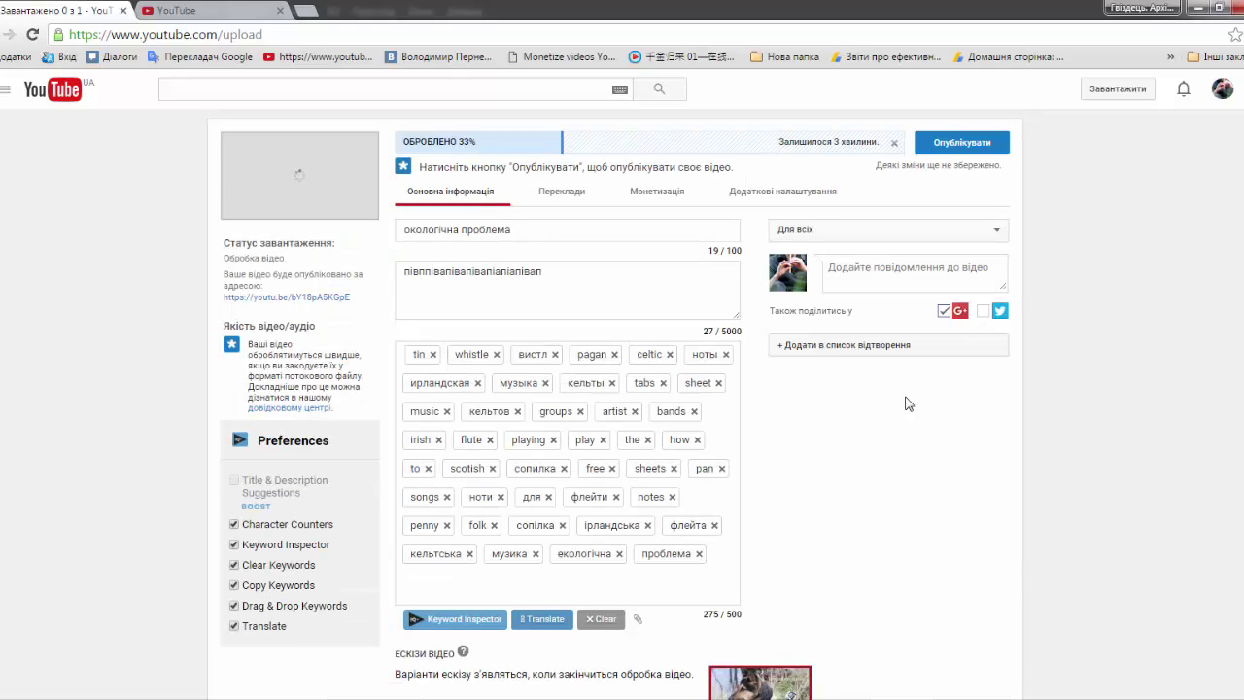
pyautogui.scroll(-3, 906, 408)
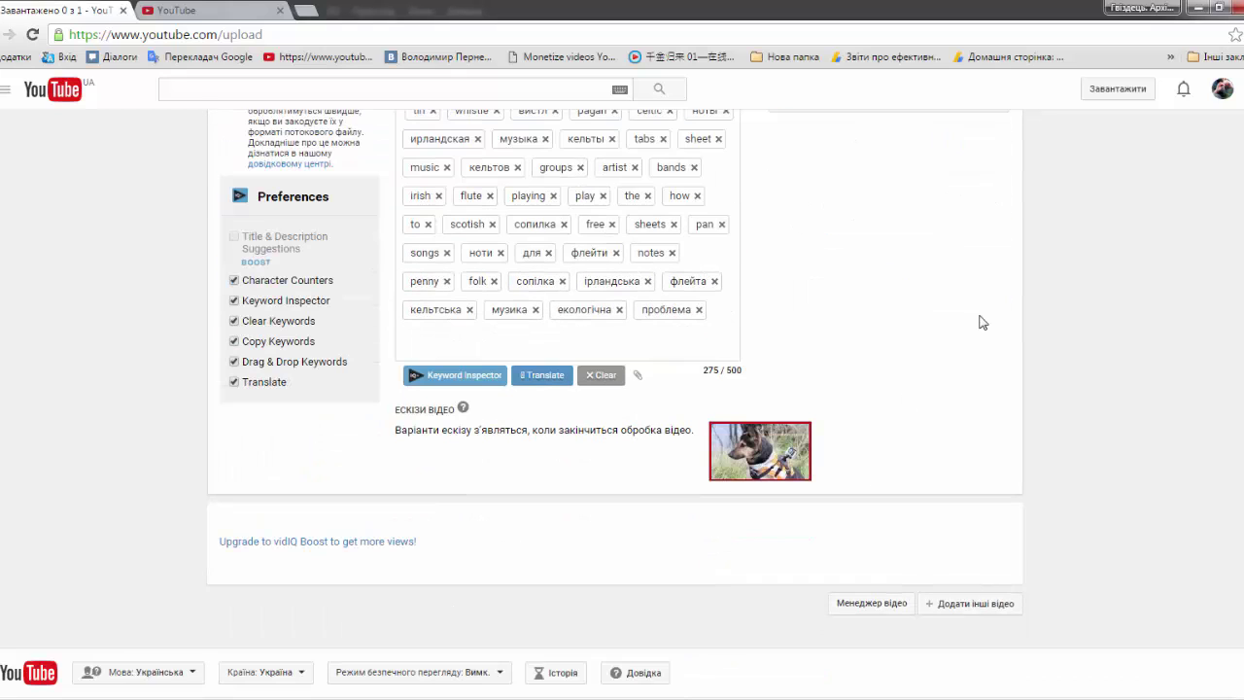
pyautogui.scroll(3, 982, 321)
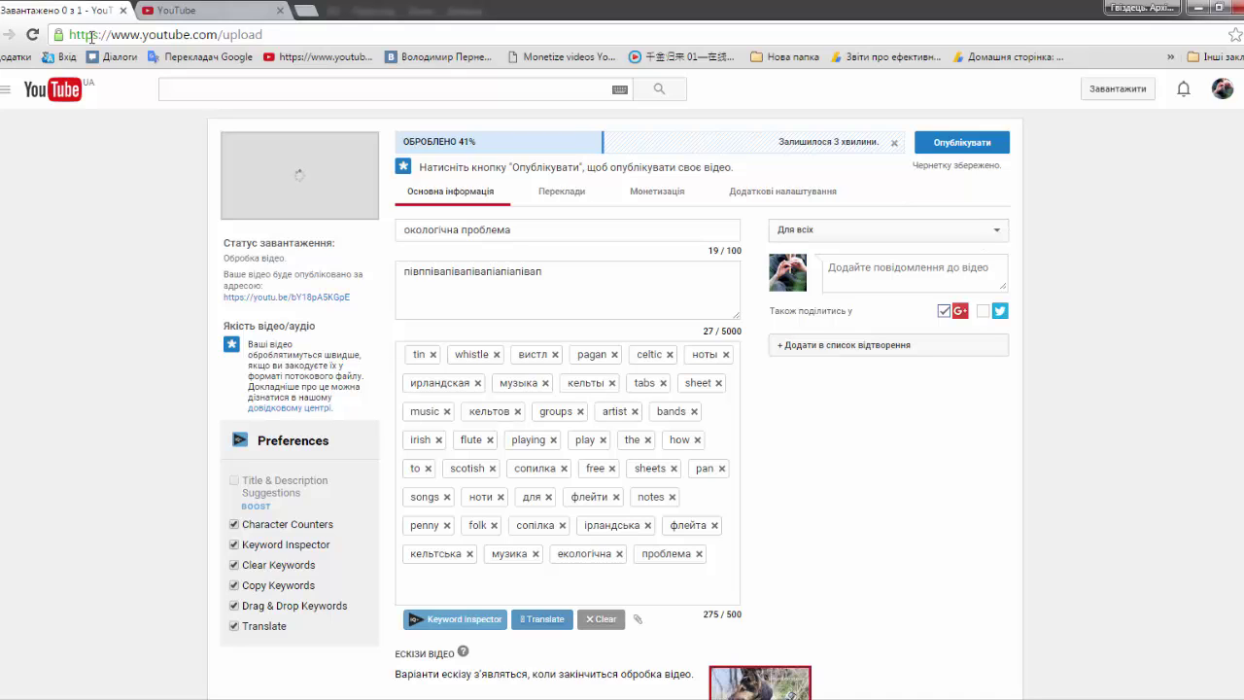
pyautogui.click(224, 13)
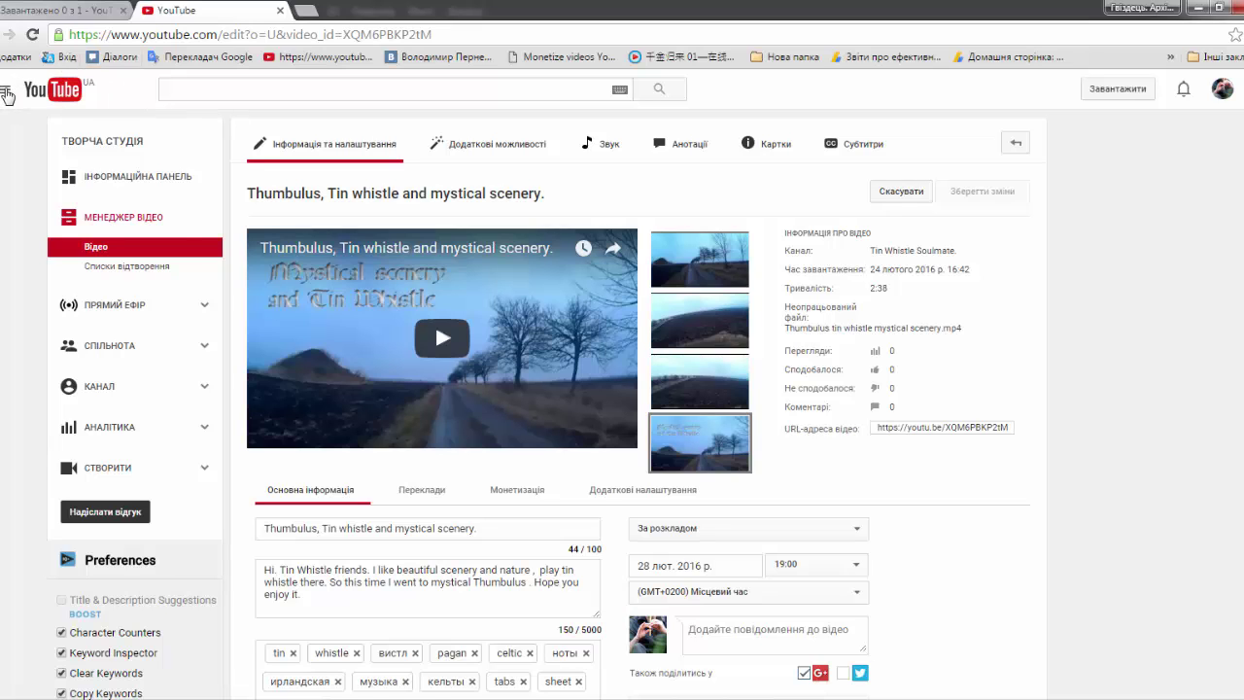
# Go back to the uploaded-videos list and open the Thumbulus video's edit page.
pyautogui.hotkey('alt', 'Left')
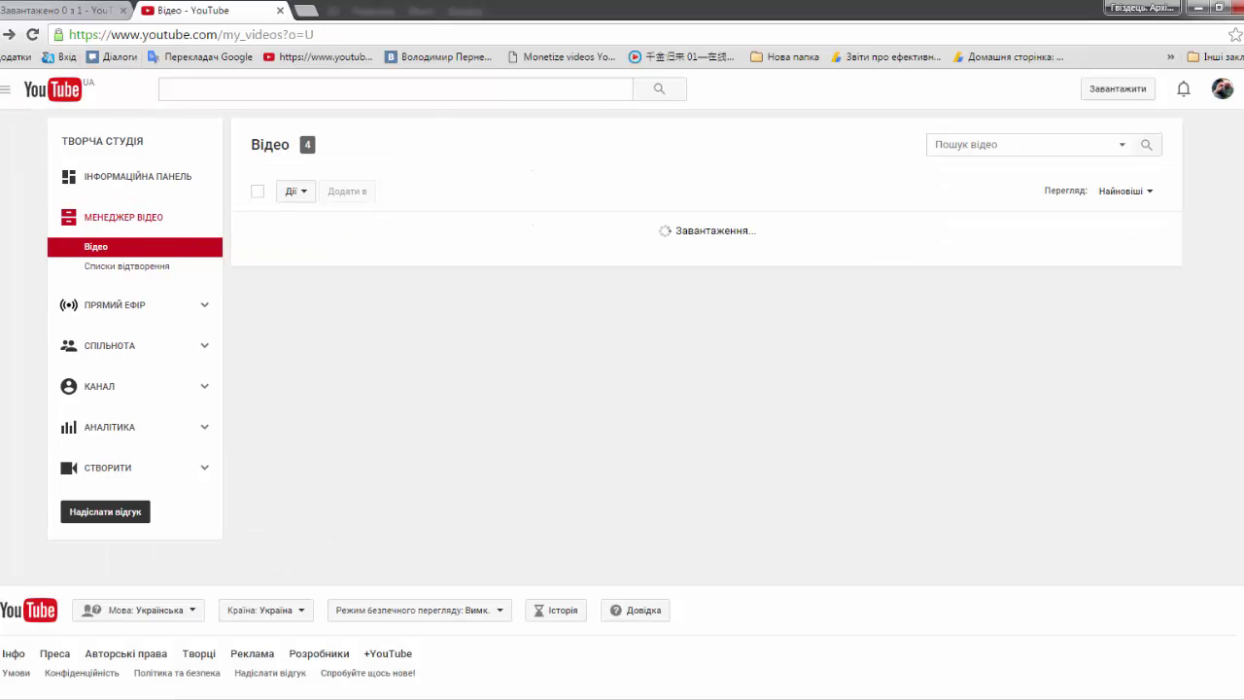
pyautogui.click(82, 13)
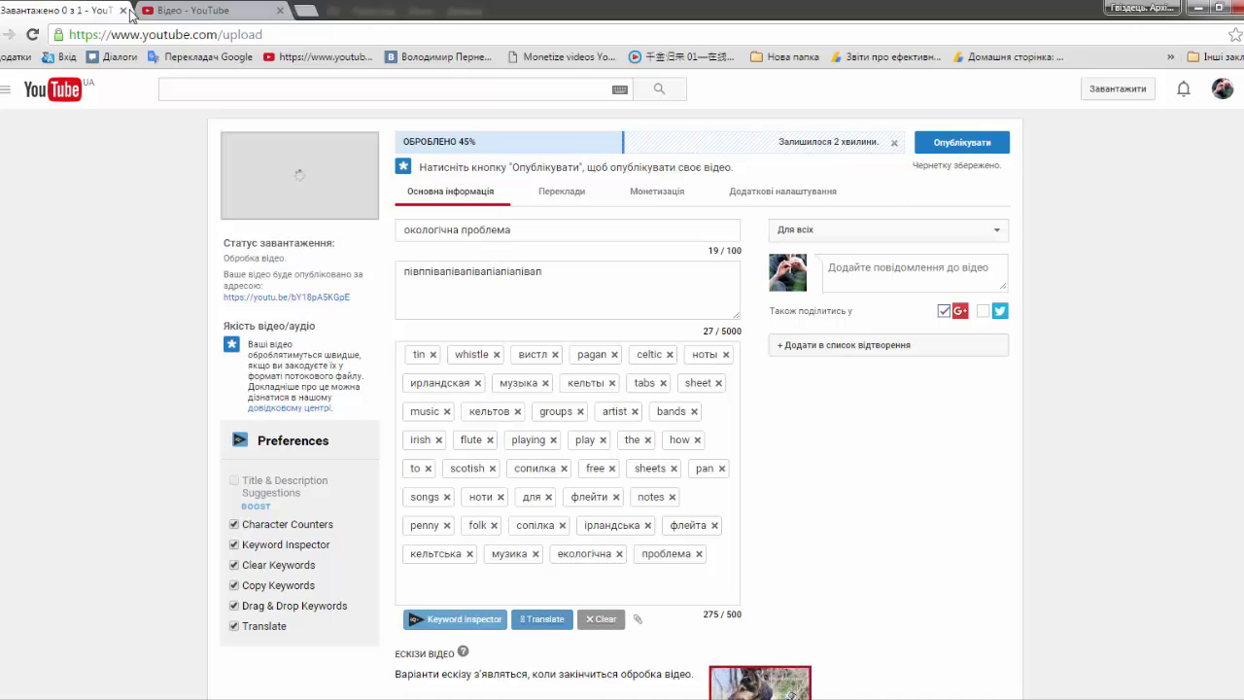
pyautogui.click(190, 12)
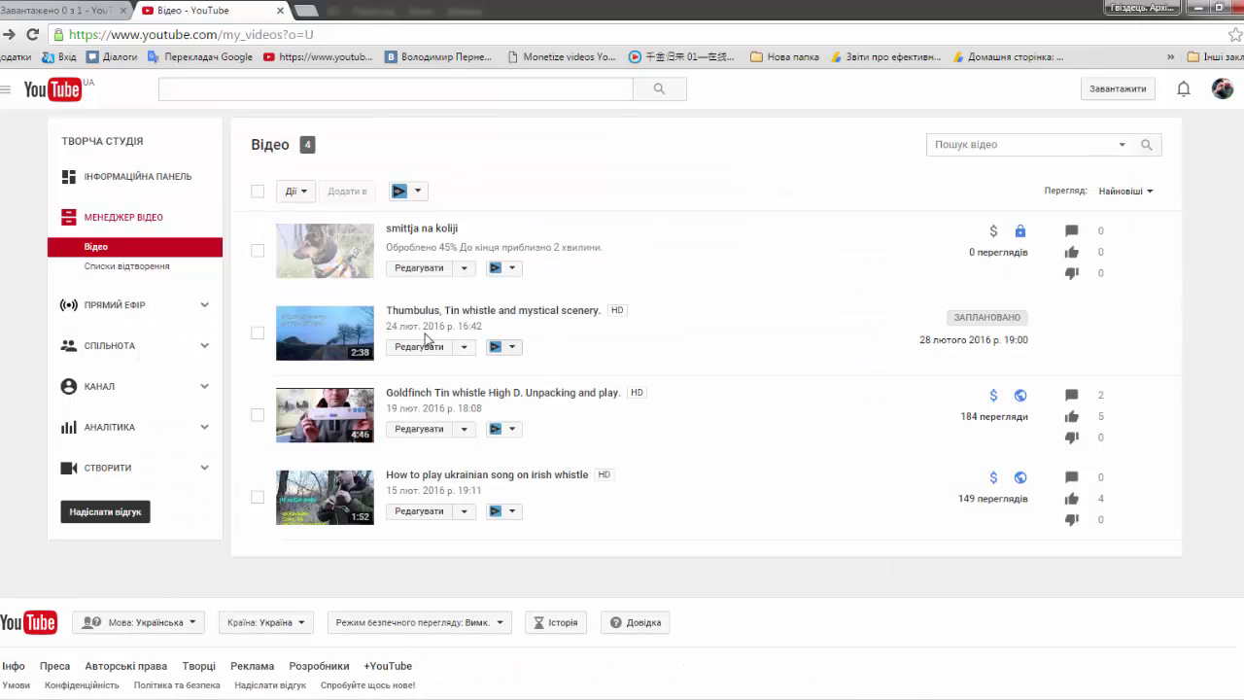
pyautogui.click(425, 272)
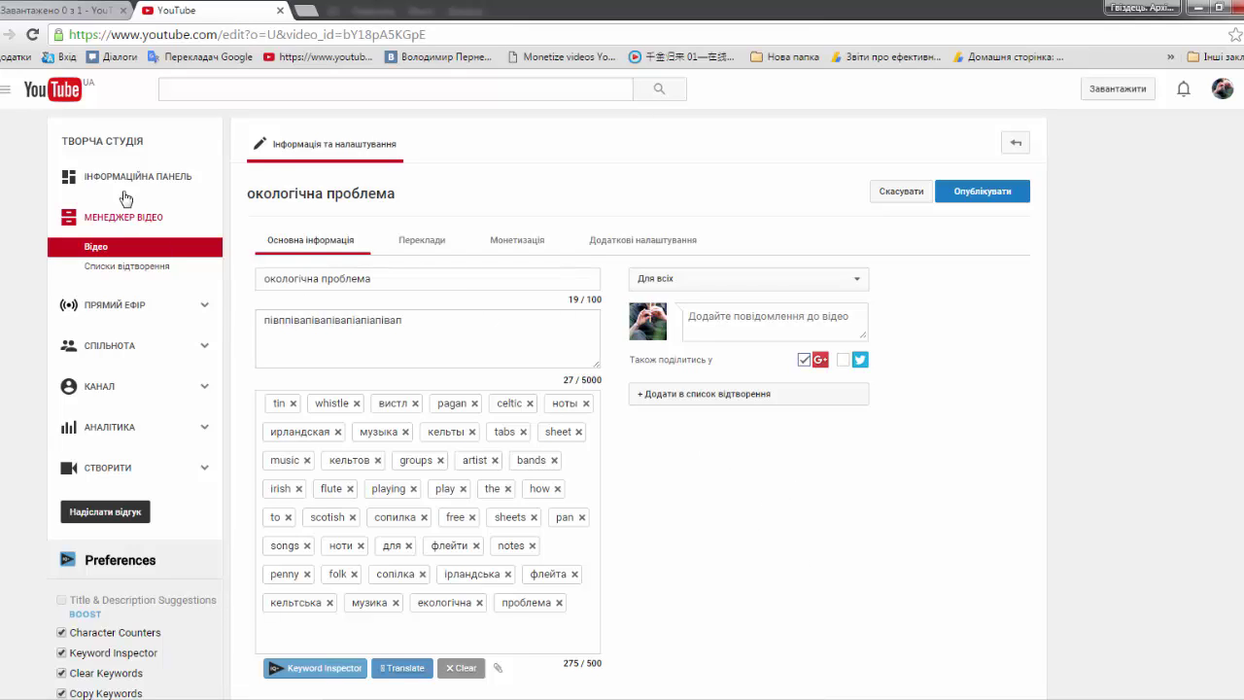
pyautogui.click(0, 34)
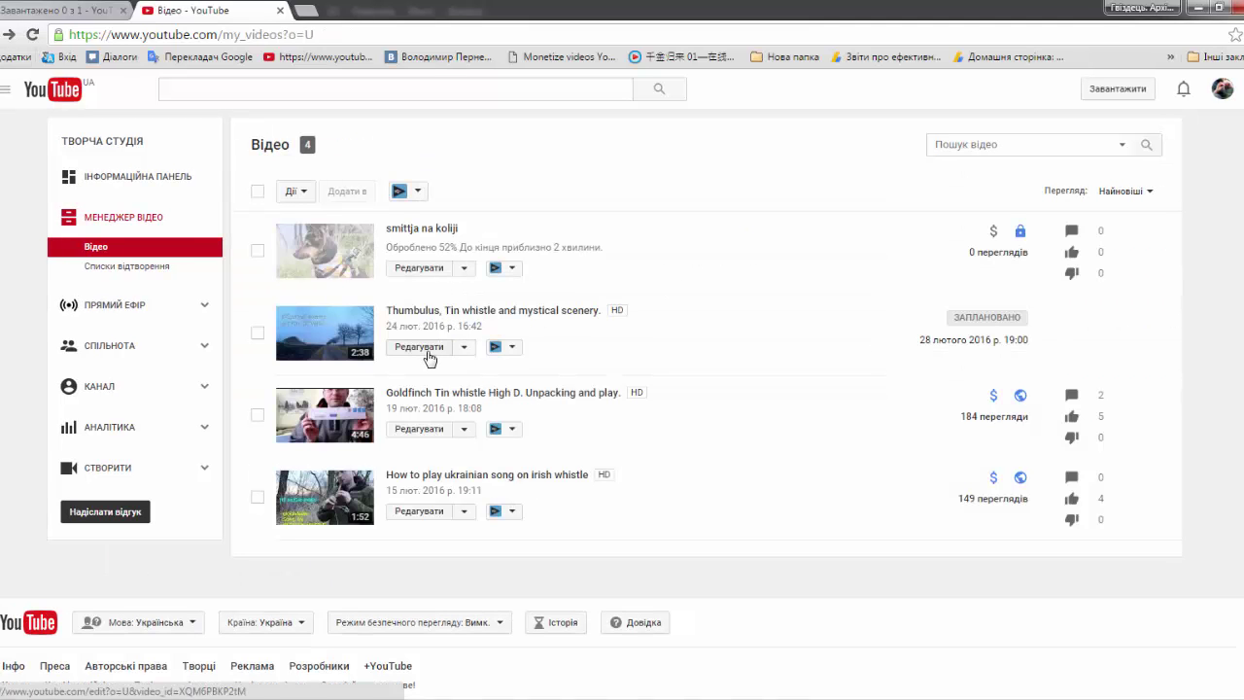
pyautogui.click(425, 349)
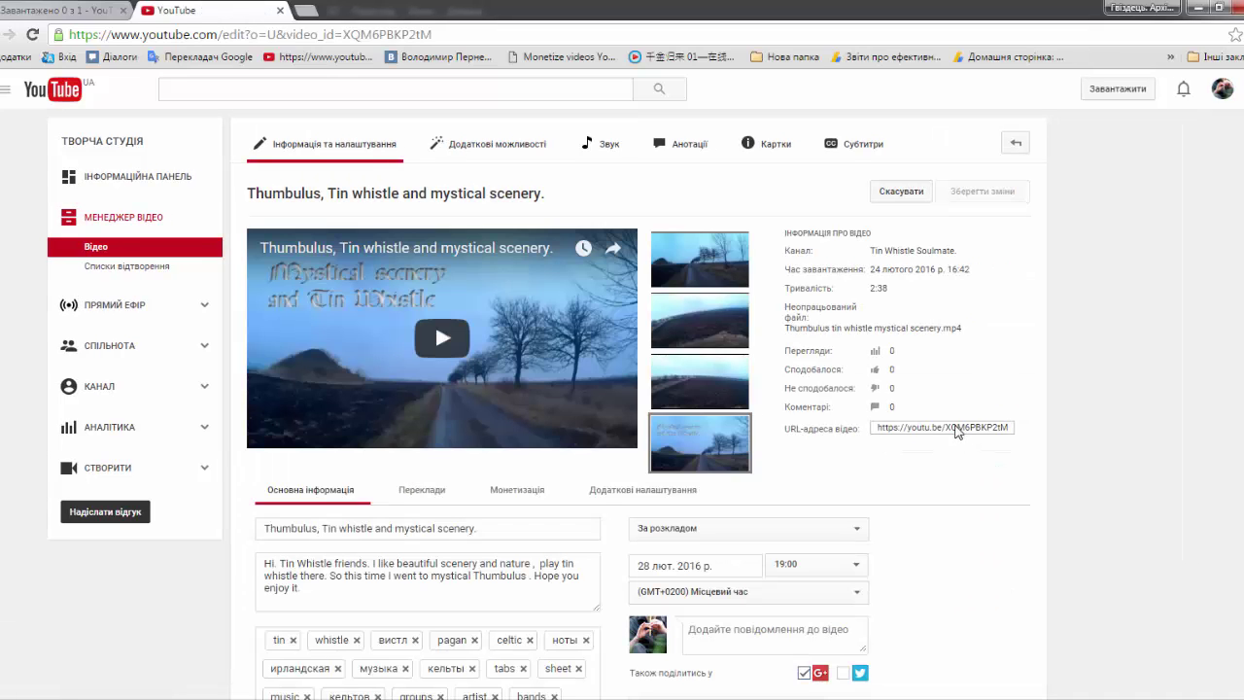
# Copy the Thumbulus short link, load it in a new tab to check it, then close the tab.
pyautogui.click(957, 427)
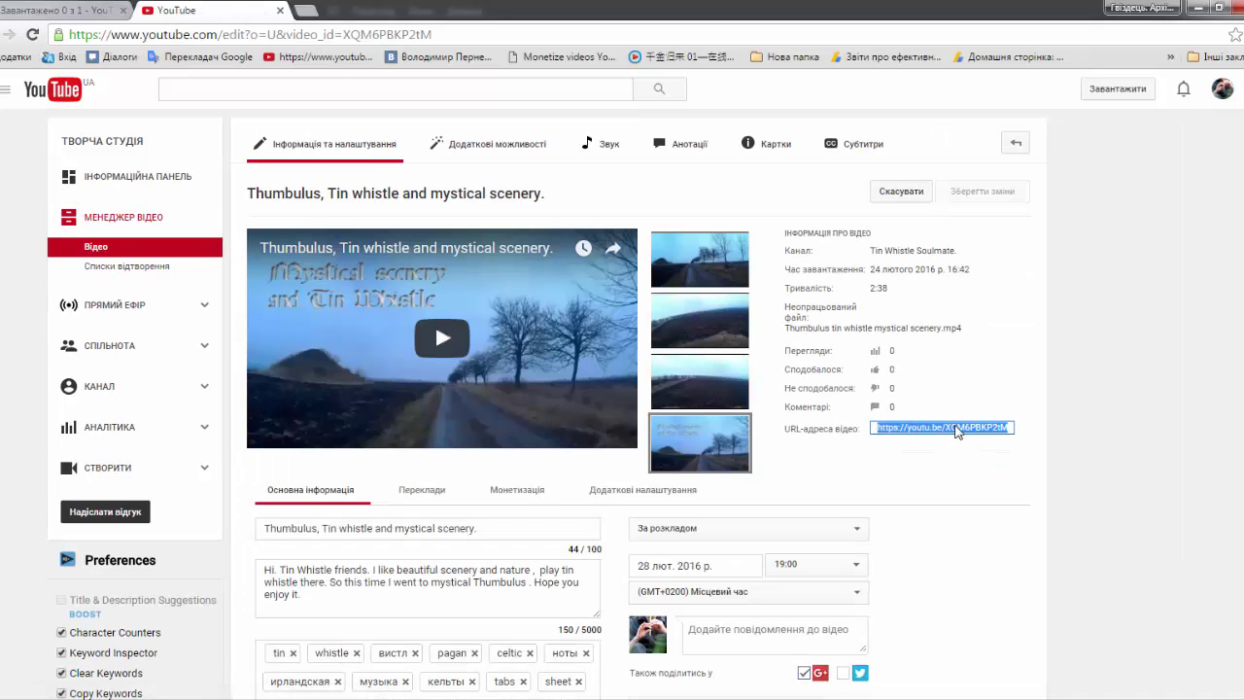
pyautogui.hotkey('ctrl', 'c')
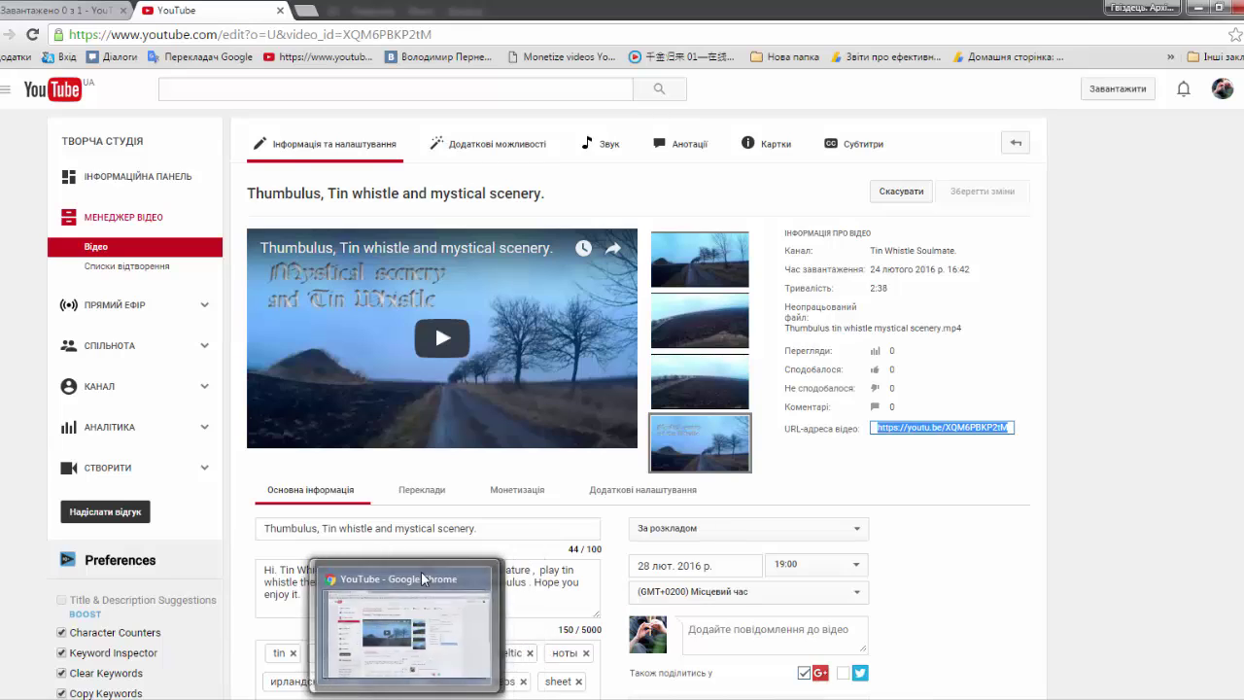
pyautogui.click(303, 10)
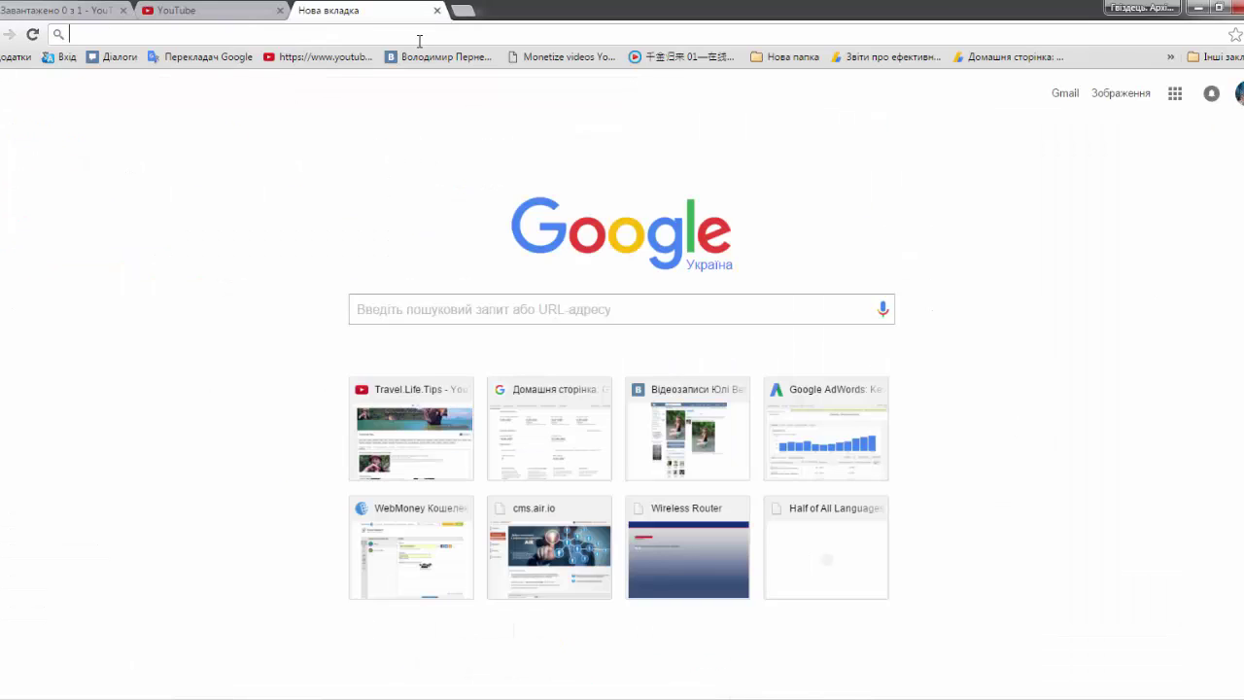
pyautogui.hotkey('ctrl', 'v')
pyautogui.press('Return')
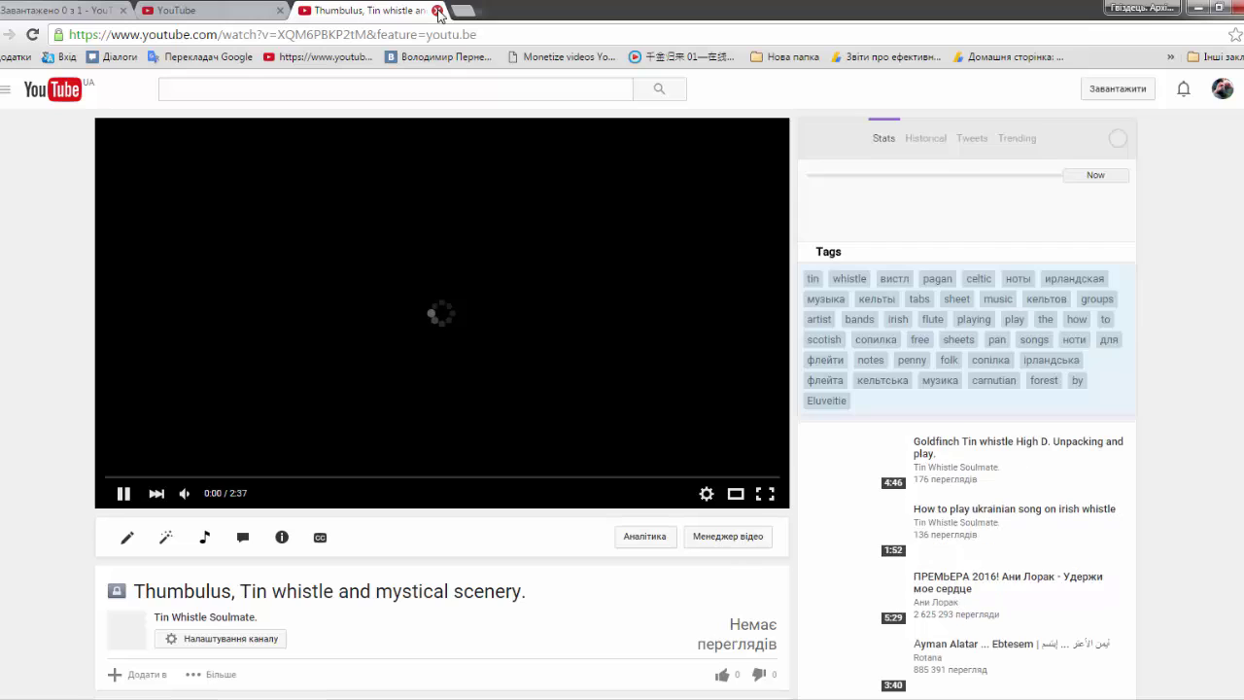
pyautogui.click(437, 11)
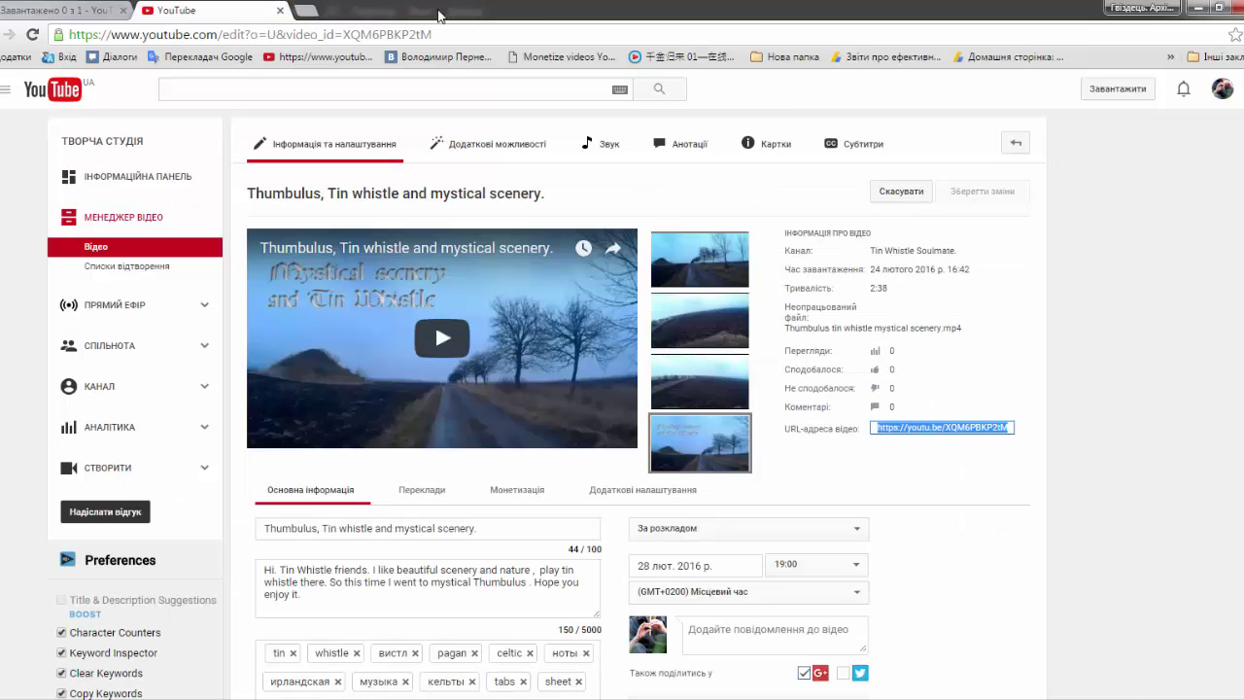
pyautogui.click(66, 11)
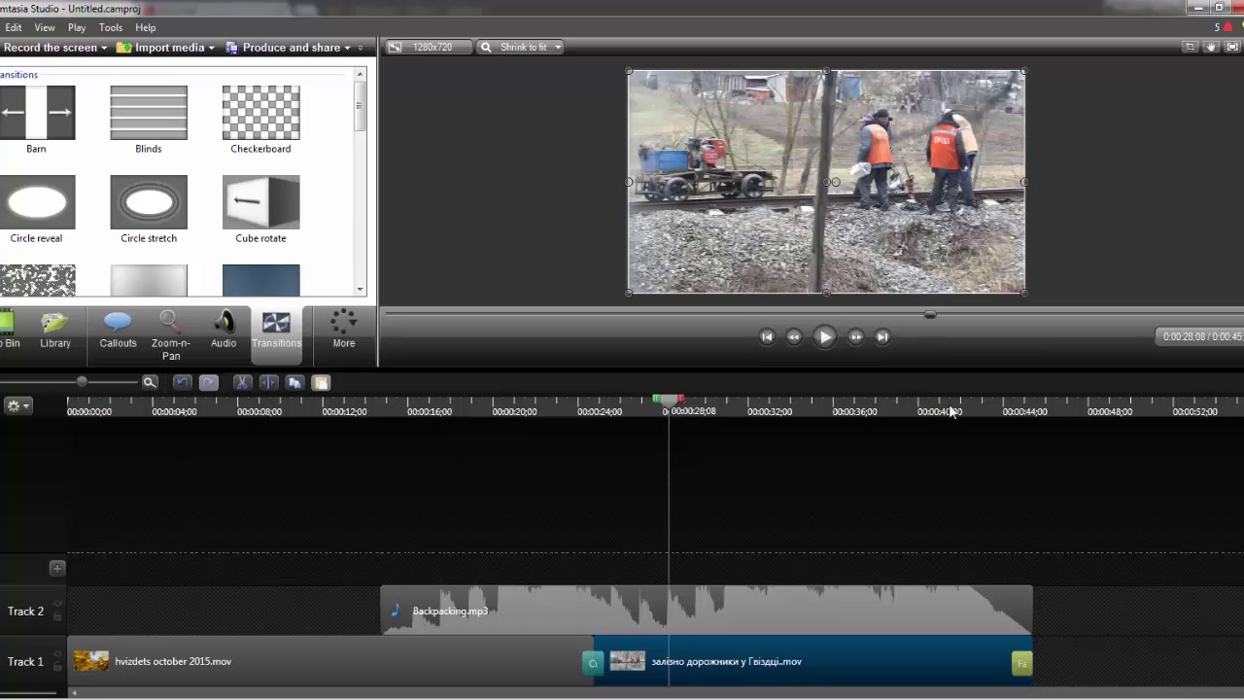
# Put Camtasia's playhead near 0:00:41, then play Thumbulus tin whistle mystical scenery.mp4 from 02:13.
pyautogui.click(956, 399)
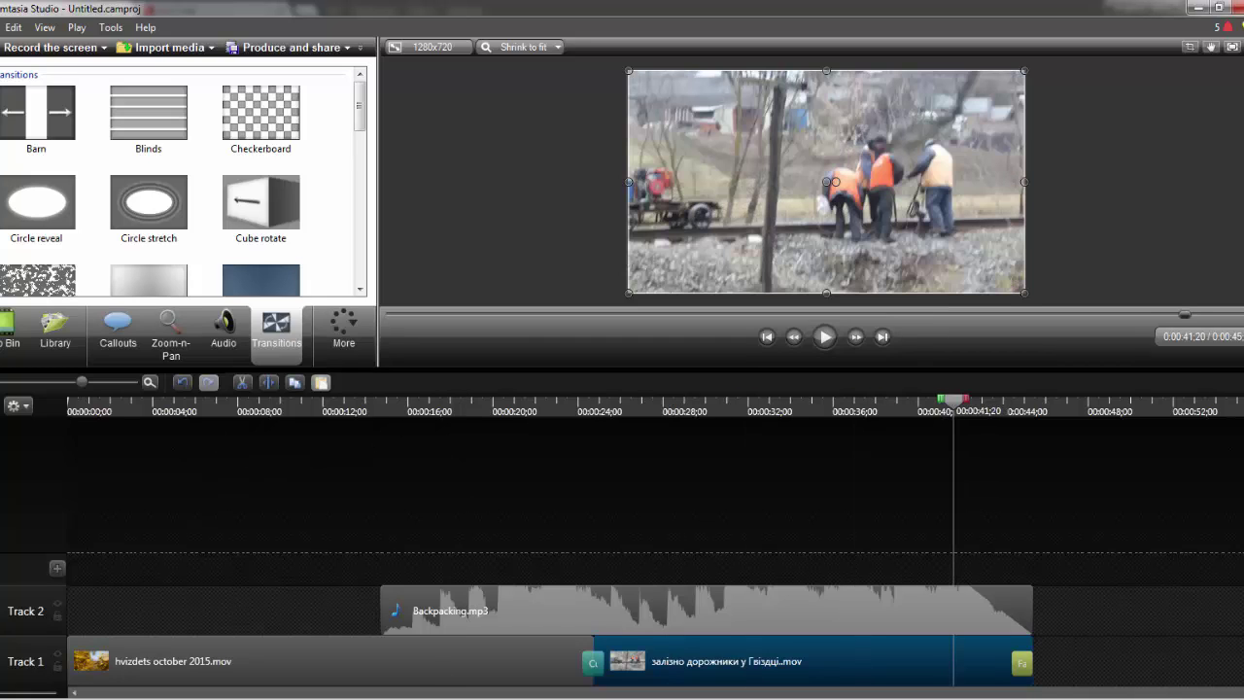
pyautogui.hotkey('alt', 'Tab')
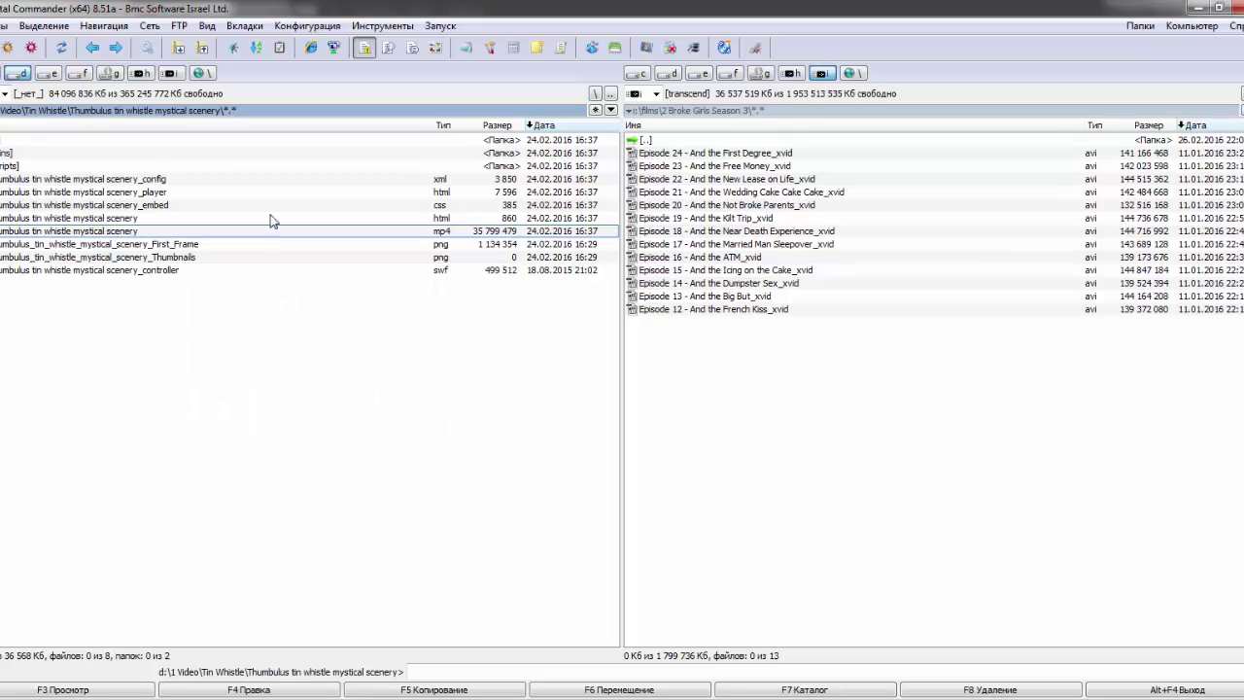
pyautogui.moveTo(19, 233)
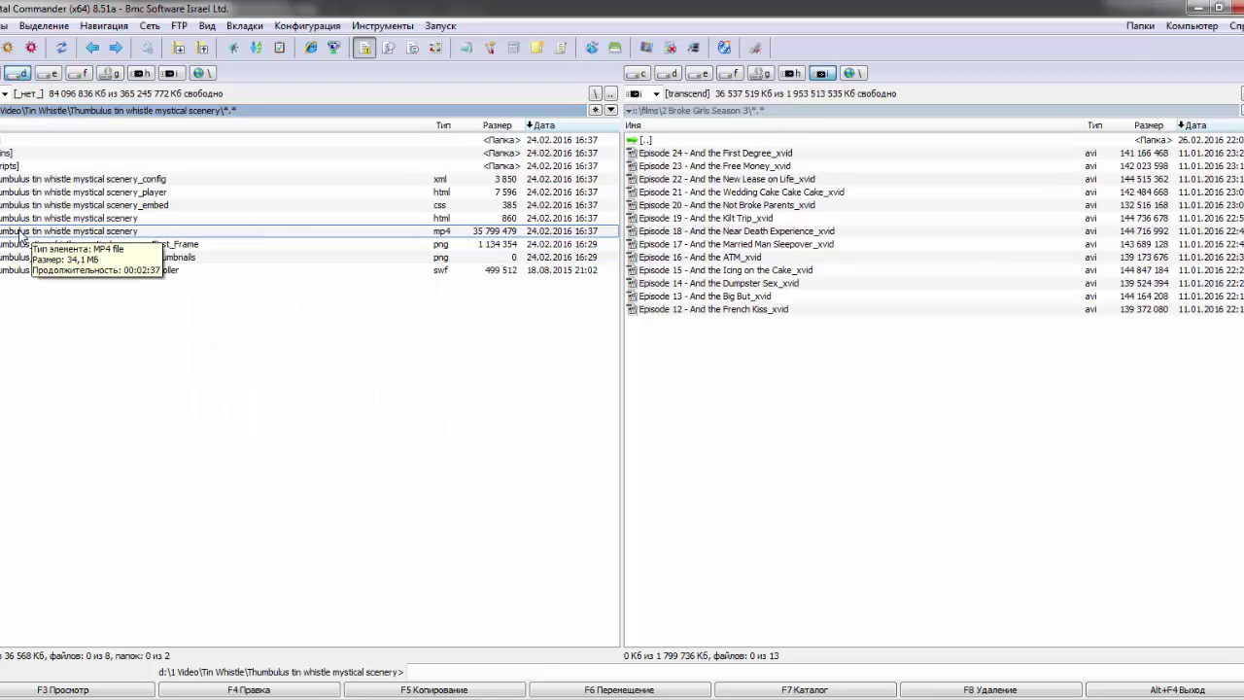
pyautogui.doubleClick(20, 234)
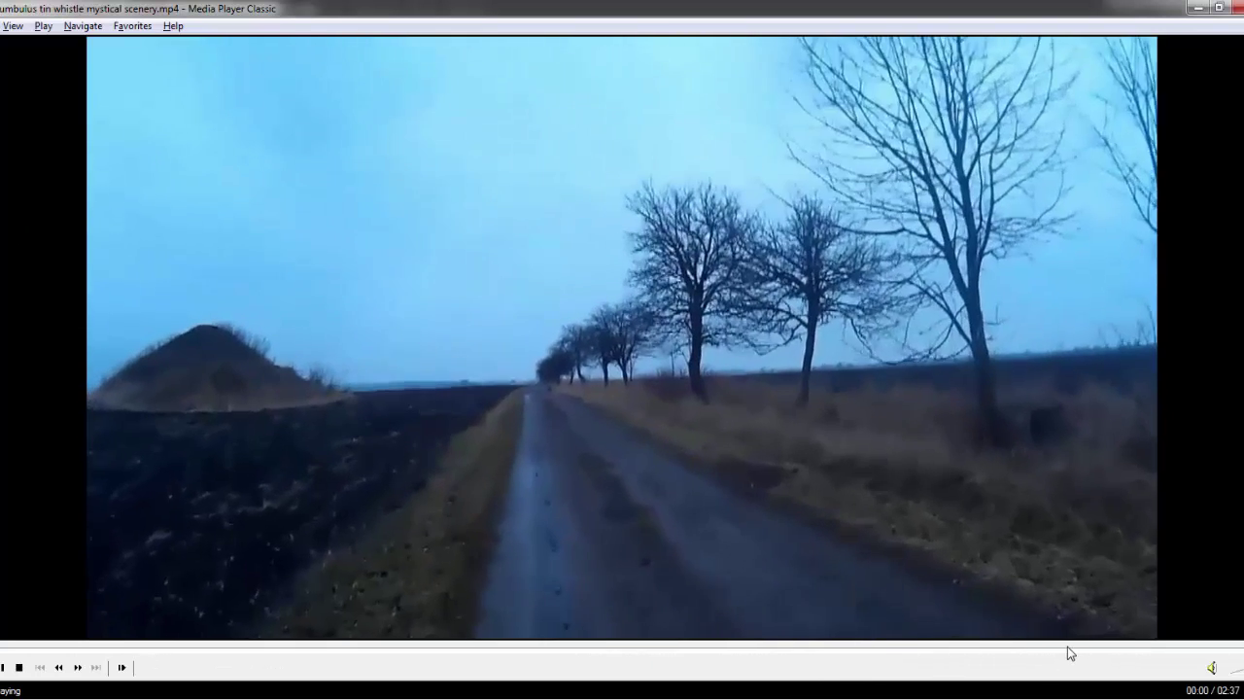
pyautogui.click(1068, 649)
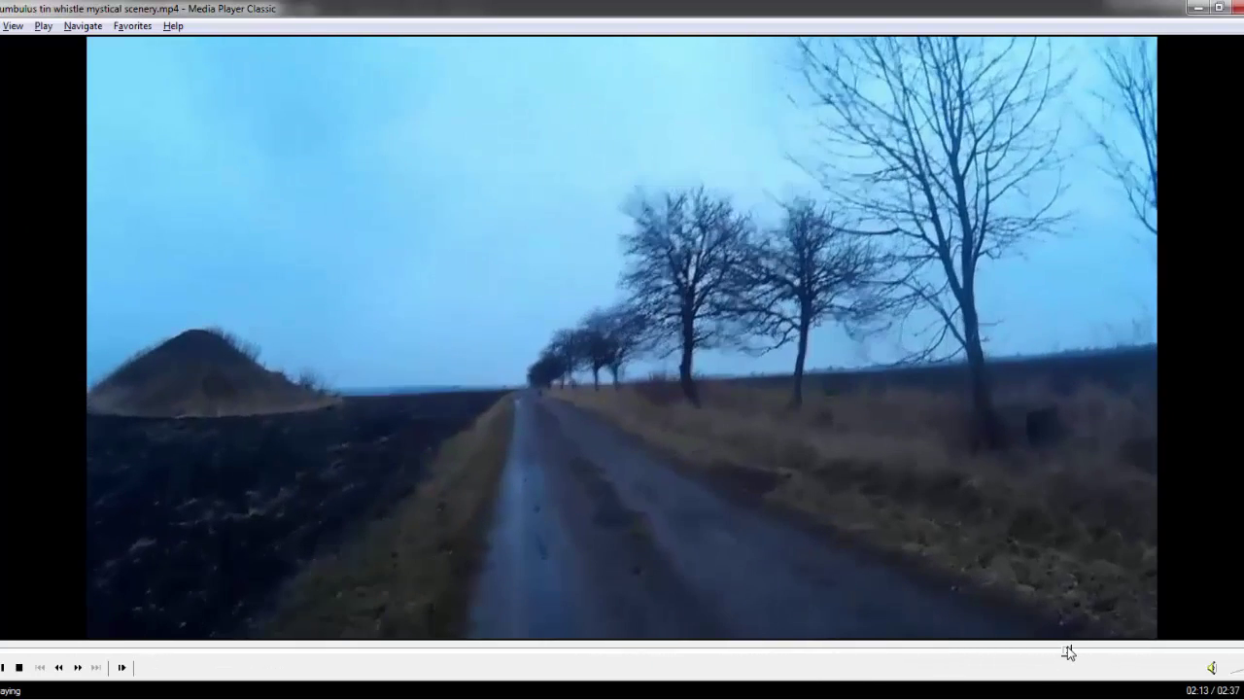